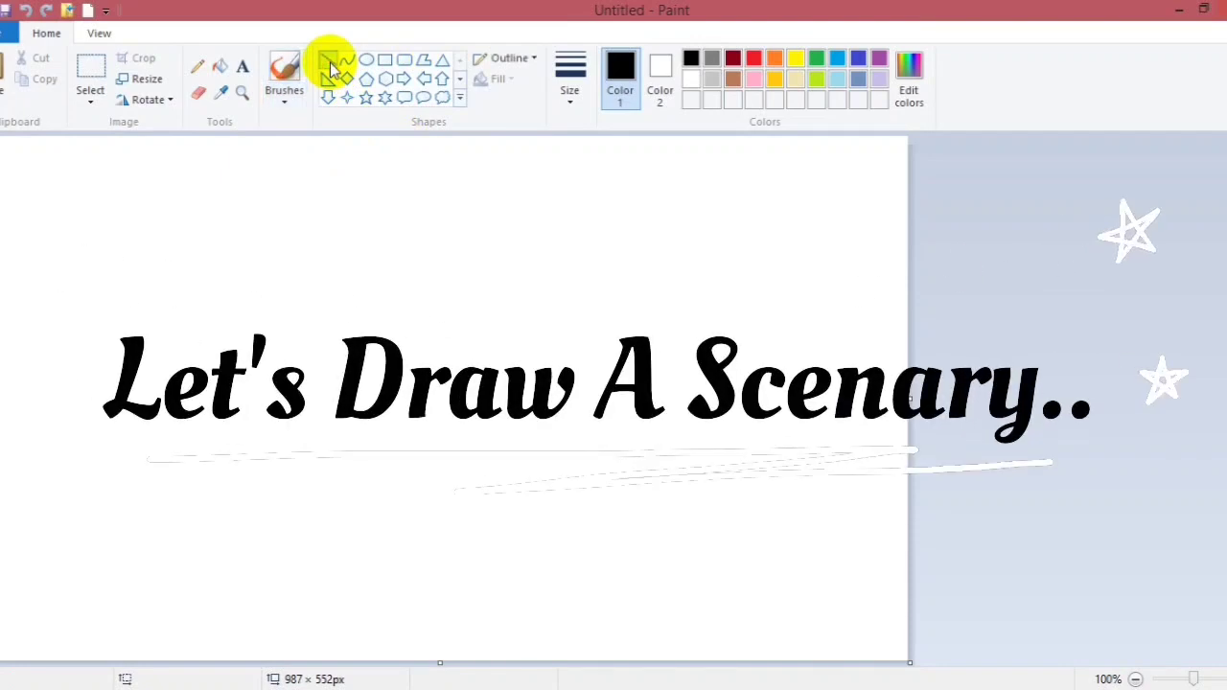
# Draw a yellow diagonal line about 276 × 275 px across the canvas's lower-left corner and fill that corner with yellow.
pyautogui.click(712, 79)
pyautogui.click(795, 58)
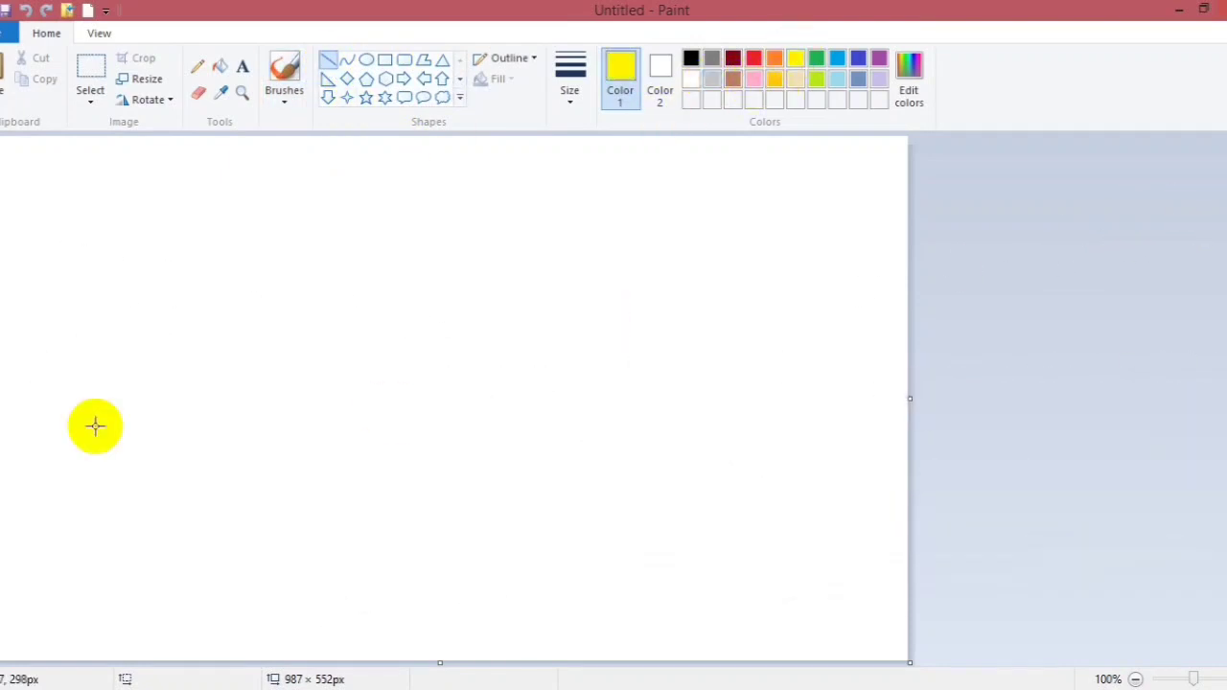
pyautogui.moveTo(65, 511); pyautogui.dragTo(227, 661)
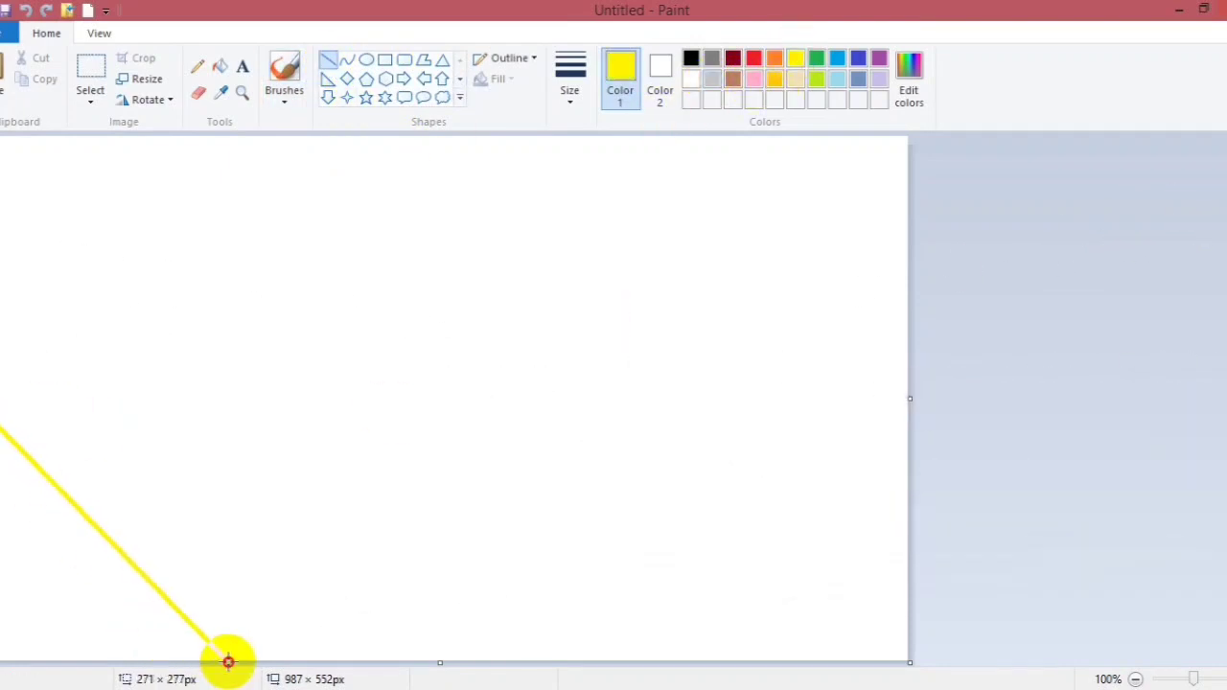
pyautogui.click(219, 65)
pyautogui.click(53, 514)
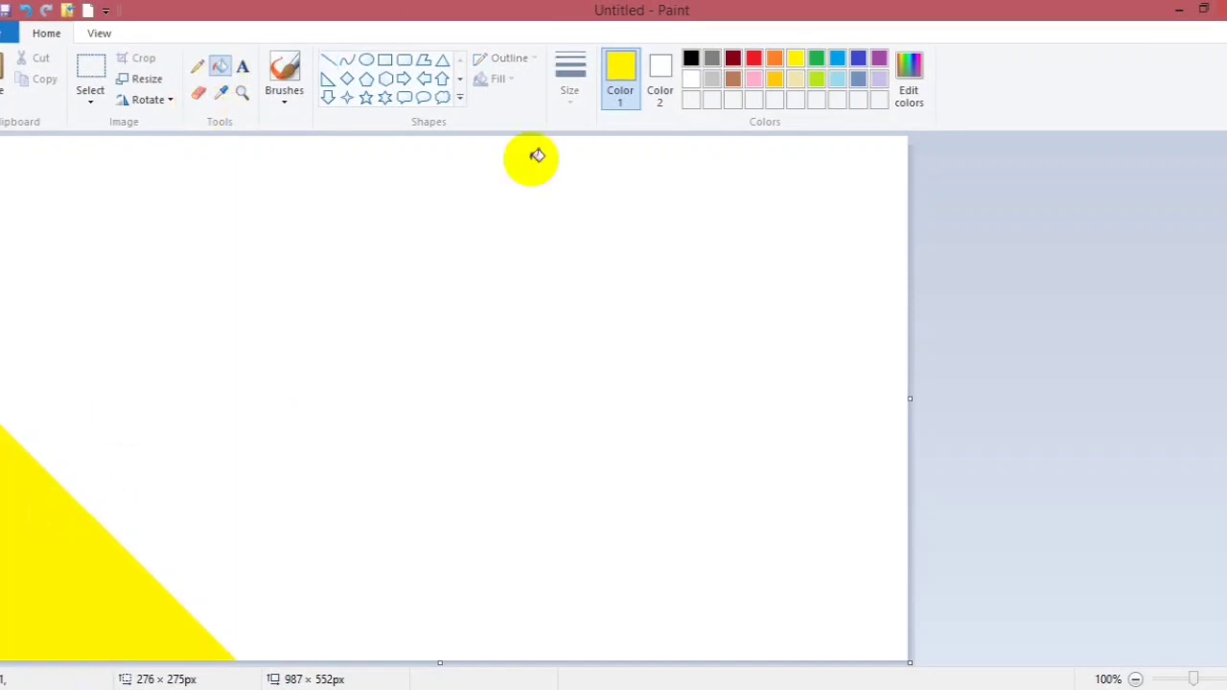
# Draw a gold diagonal line about 481 × 475 px above the yellow corner and fill the band between them with gold.
pyautogui.click(779, 80)
pyautogui.click(326, 59)
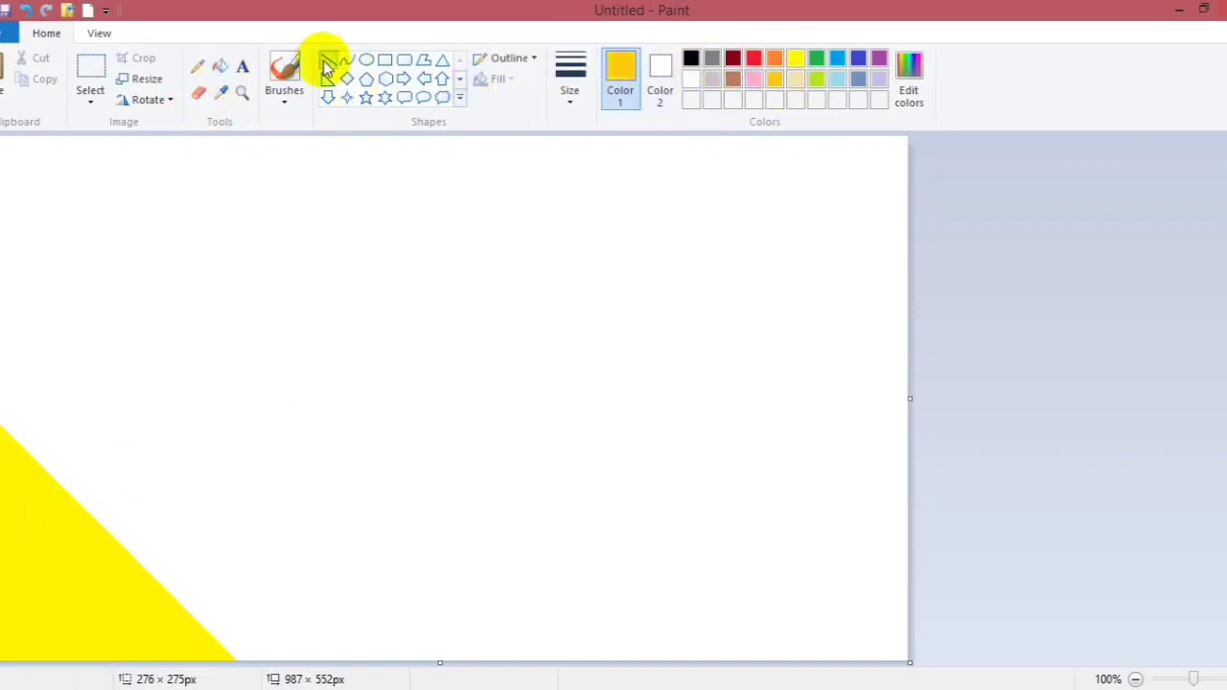
pyautogui.moveTo(0, 207)
pyautogui.mouseDown()
pyautogui.moveTo(315, 603)
pyautogui.moveTo(436, 655)
pyautogui.moveTo(427, 661)
pyautogui.mouseUp()
pyautogui.click(220, 66)
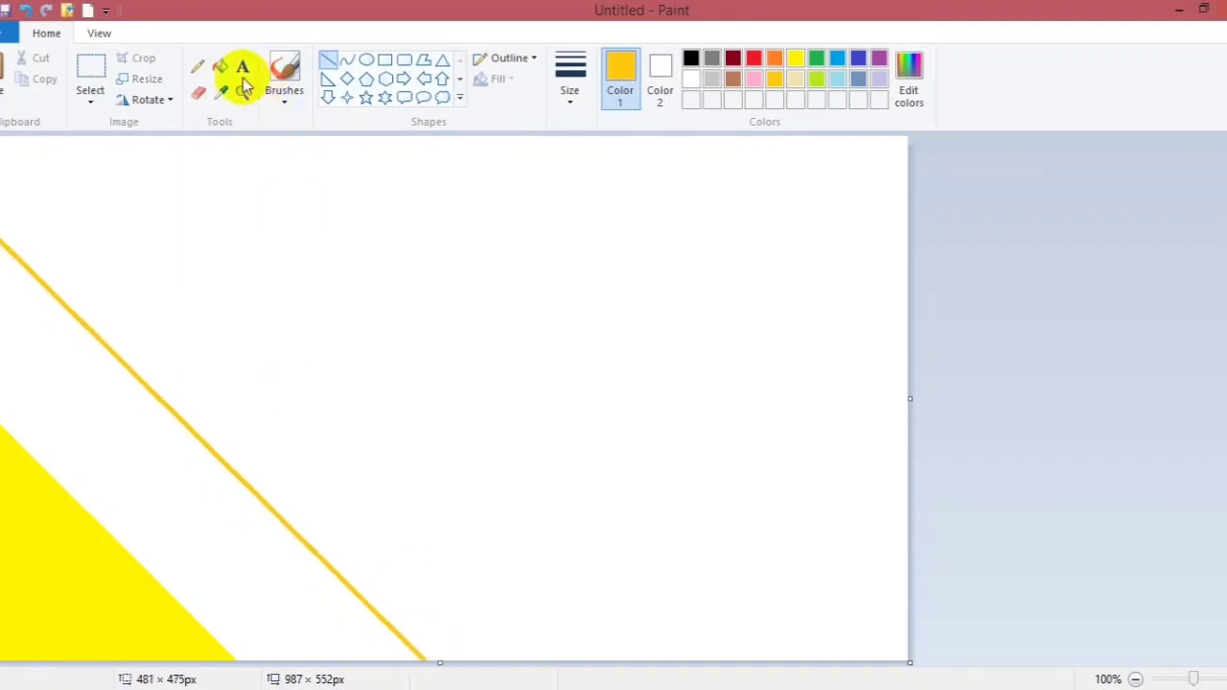
pyautogui.click(84, 434)
# Mix a slightly darker gold, draw a diagonal line about 536 × 552 px beyond the gold band, and fill the new band with it.
pyautogui.click(908, 72)
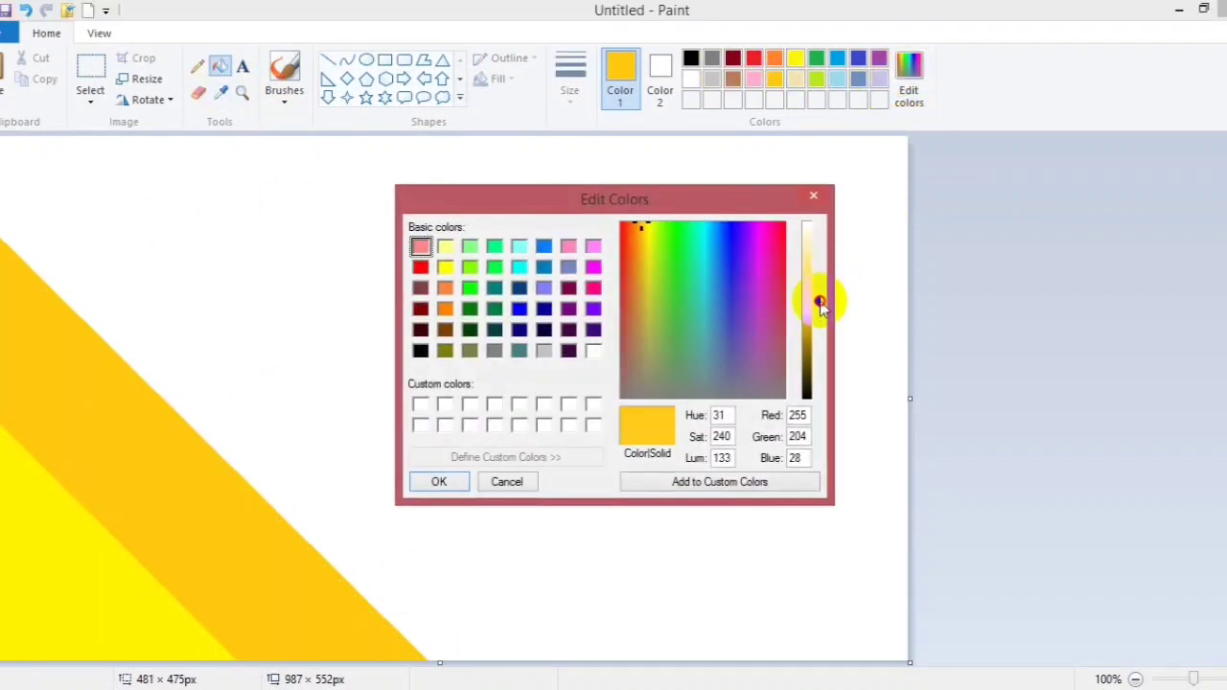
pyautogui.click(439, 483)
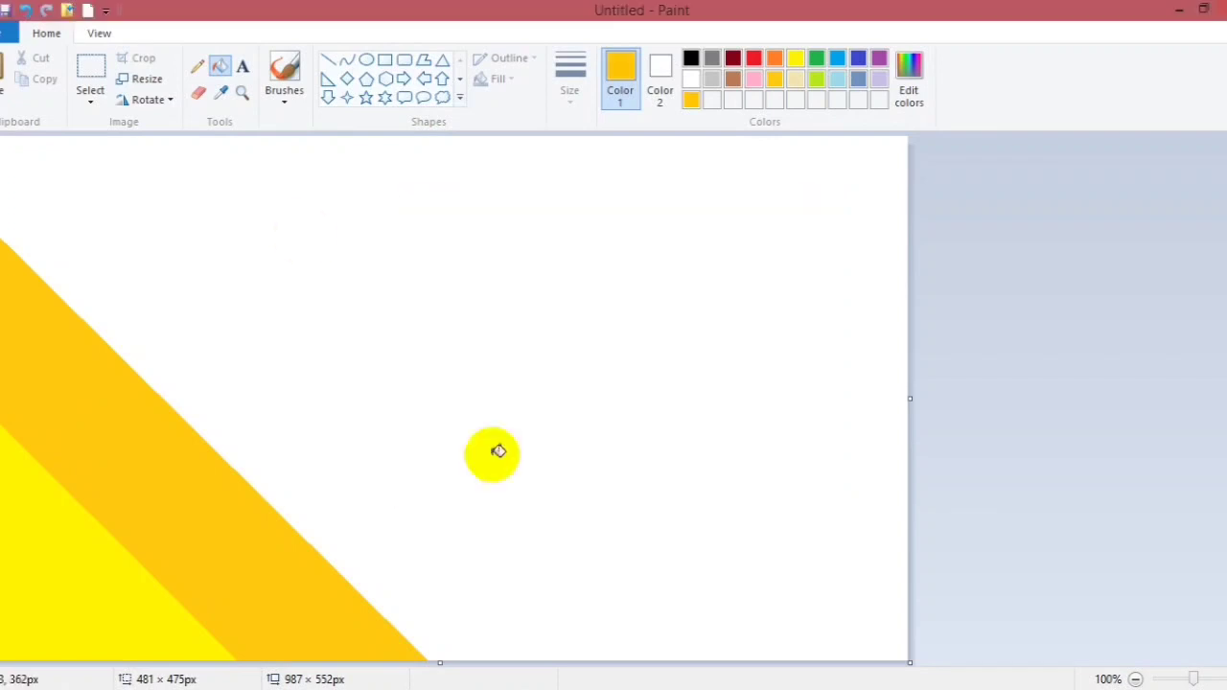
pyautogui.click(327, 60)
pyautogui.moveTo(134, 138); pyautogui.dragTo(641, 661)
pyautogui.click(219, 65)
pyautogui.click(220, 289)
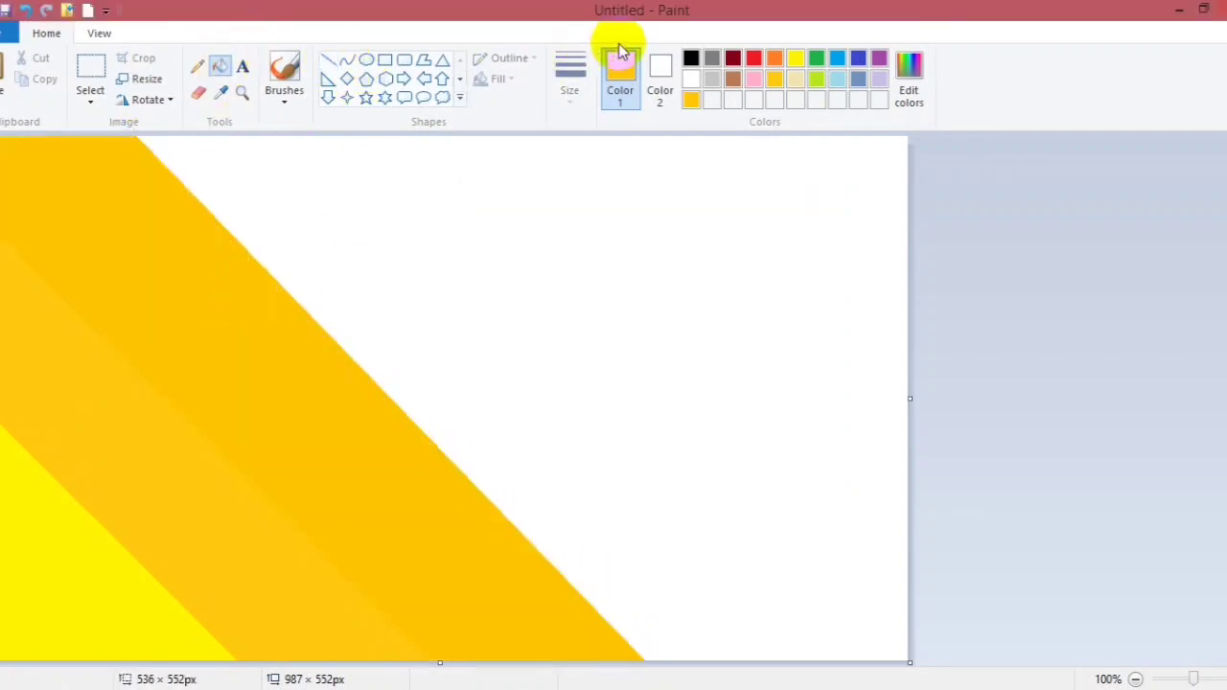
# Draw an orange diagonal line about 540 × 556 px beyond the dark gold band and fill the enclosed band with orange.
pyautogui.click(775, 58)
pyautogui.click(328, 60)
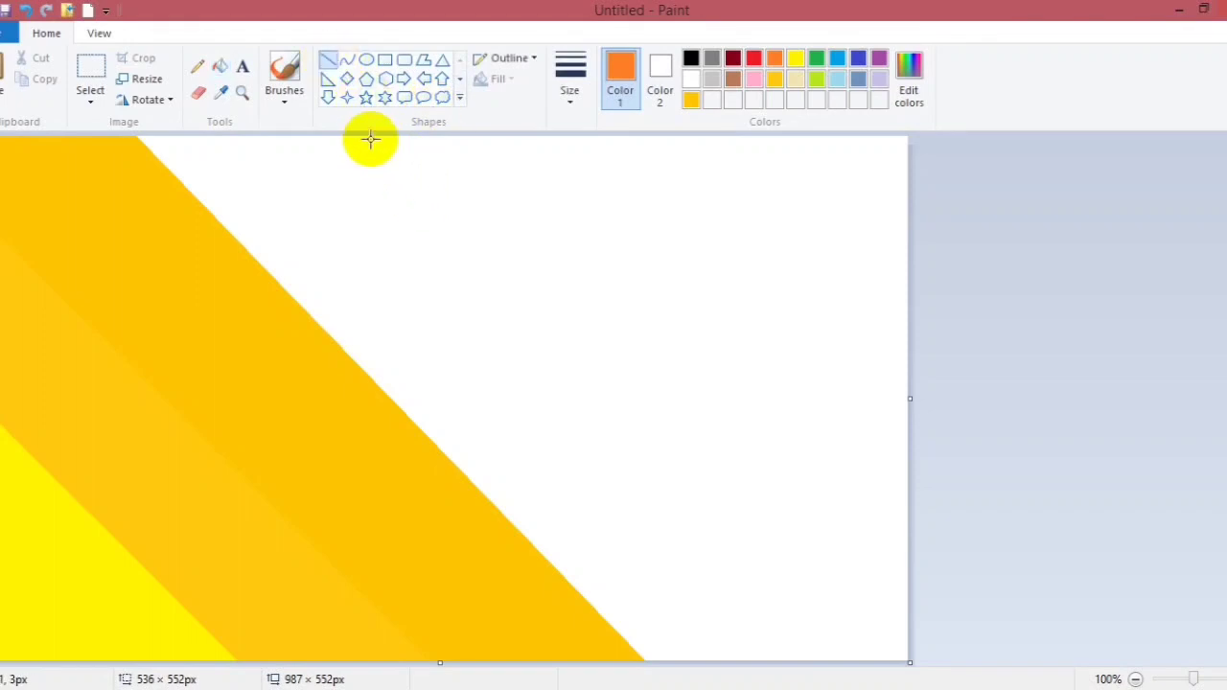
pyautogui.moveTo(369, 137)
pyautogui.mouseDown()
pyautogui.moveTo(887, 652)
pyautogui.moveTo(881, 663)
pyautogui.mouseUp()
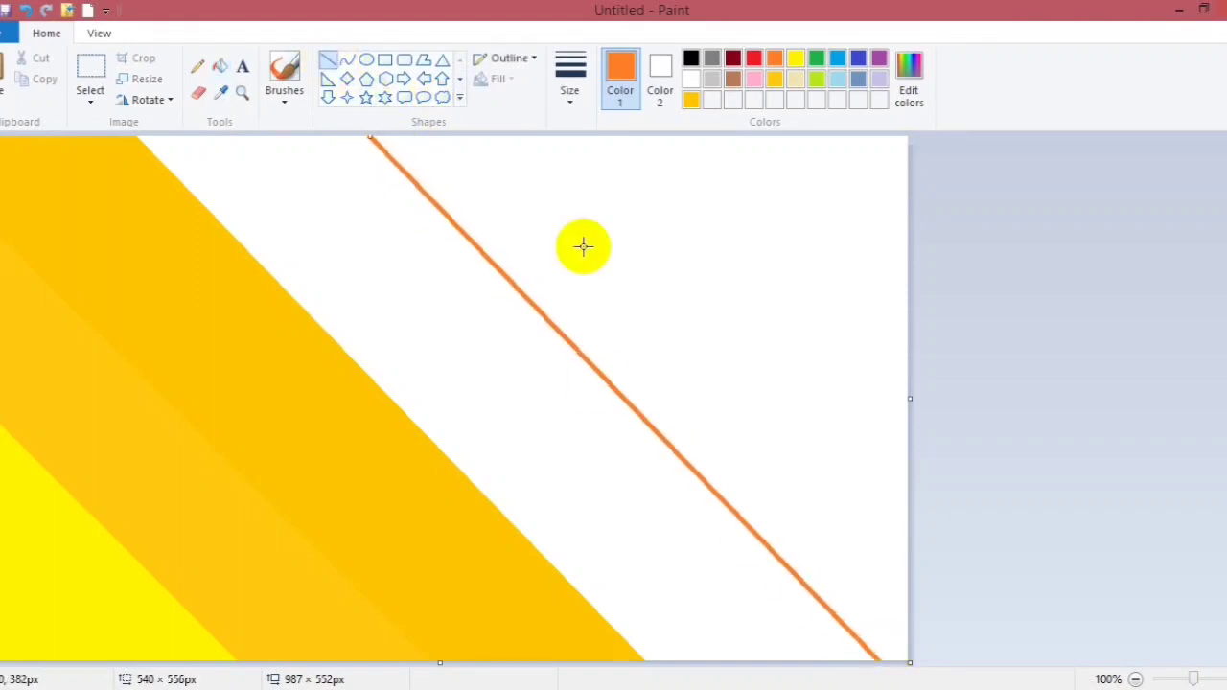
pyautogui.click(222, 63)
pyautogui.click(284, 148)
# Draw a red diagonal line about 285 × 334 px, fill the band beside the orange one with red and the remaining upper-right corner with black.
pyautogui.click(755, 60)
pyautogui.click(329, 60)
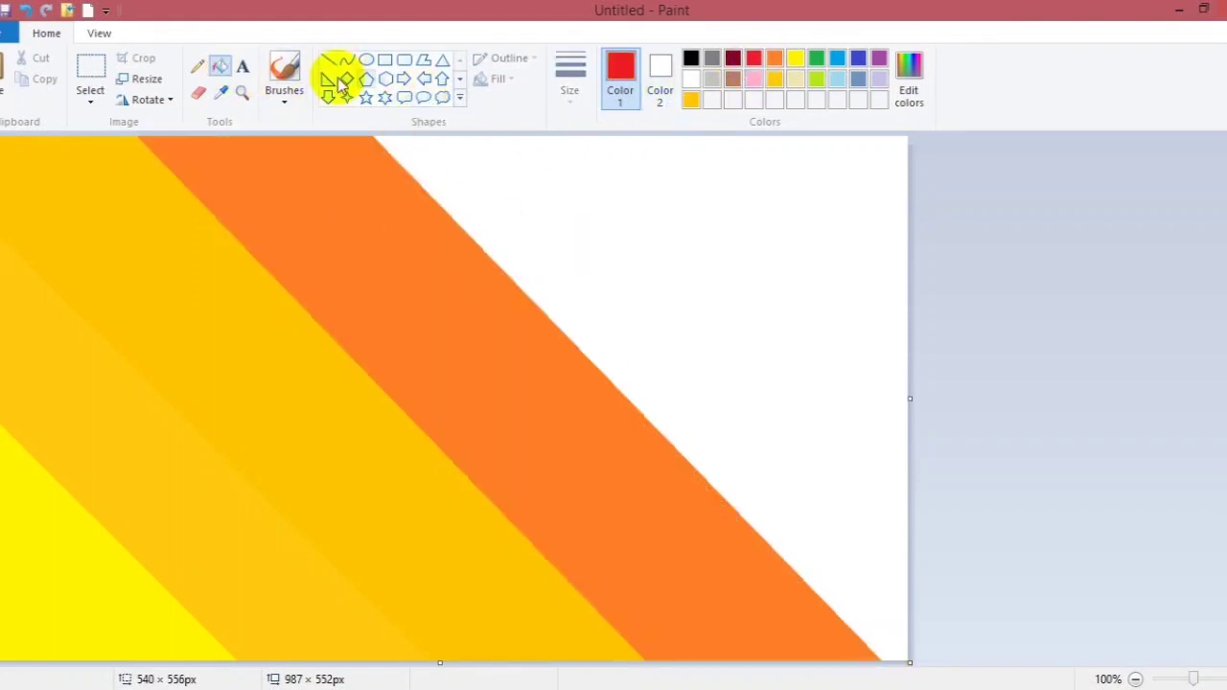
pyautogui.moveTo(642, 138); pyautogui.dragTo(936, 479)
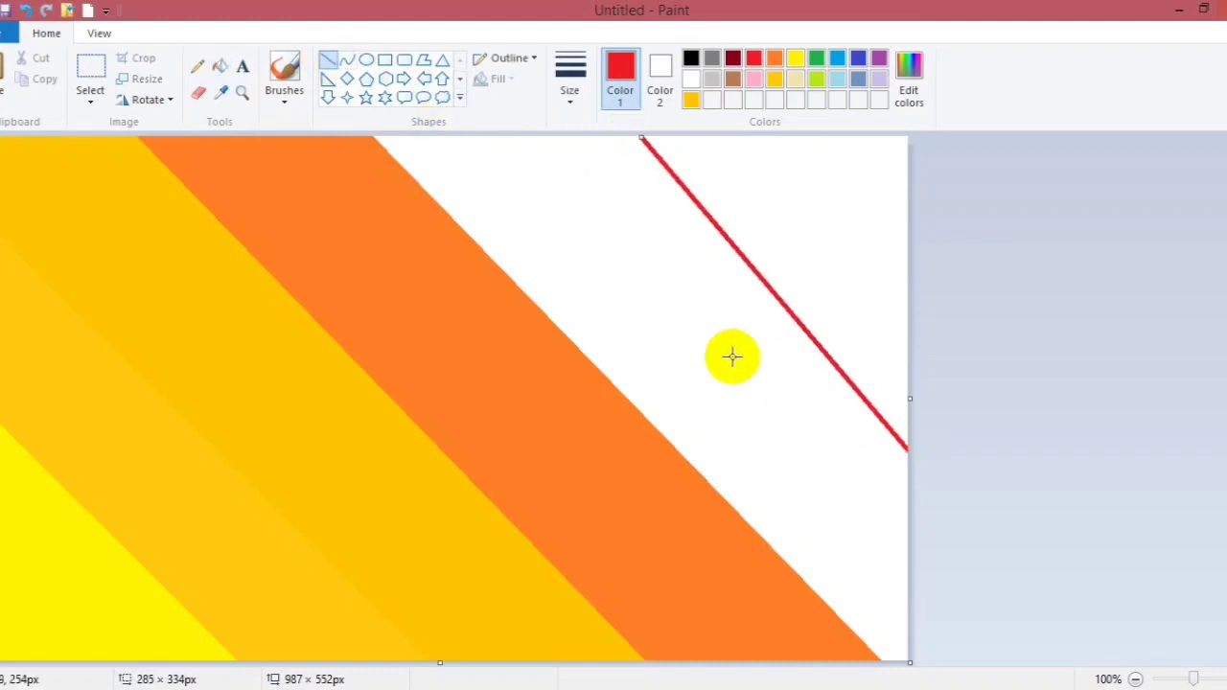
pyautogui.click(222, 63)
pyautogui.click(557, 160)
pyautogui.click(691, 58)
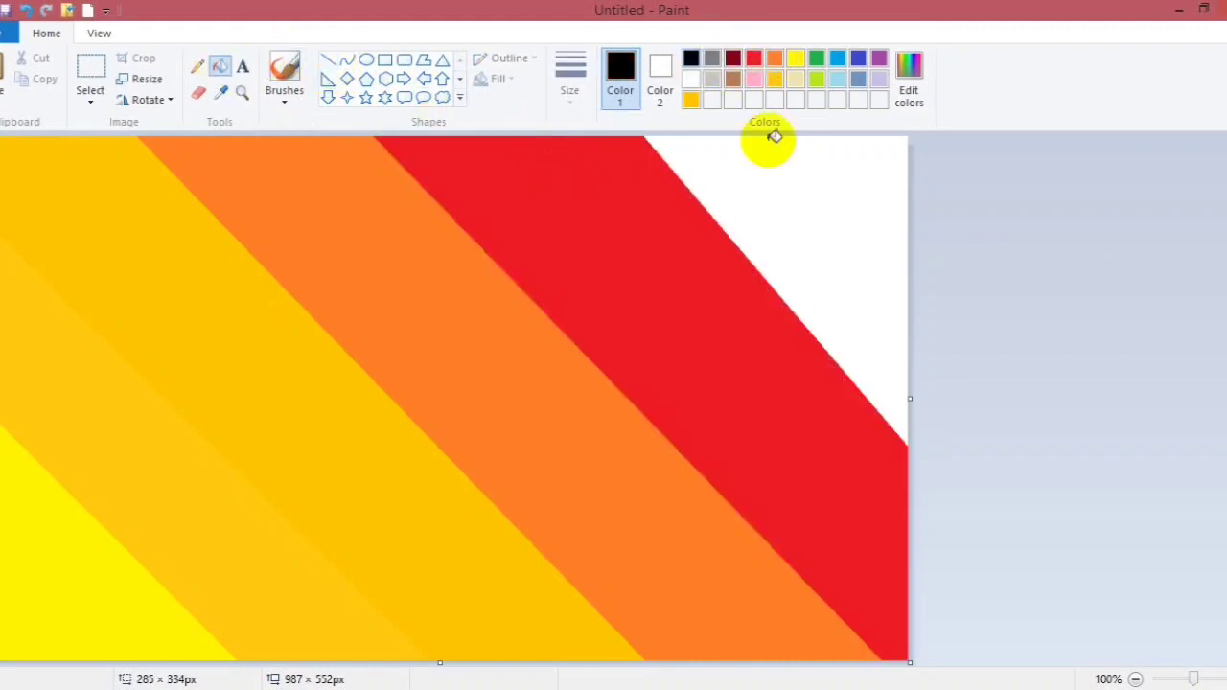
pyautogui.click(800, 200)
# Resize the picture by pixels to a horizontal size of 1 without maintaining the aspect ratio.
pyautogui.click(139, 85)
pyautogui.click(176, 149)
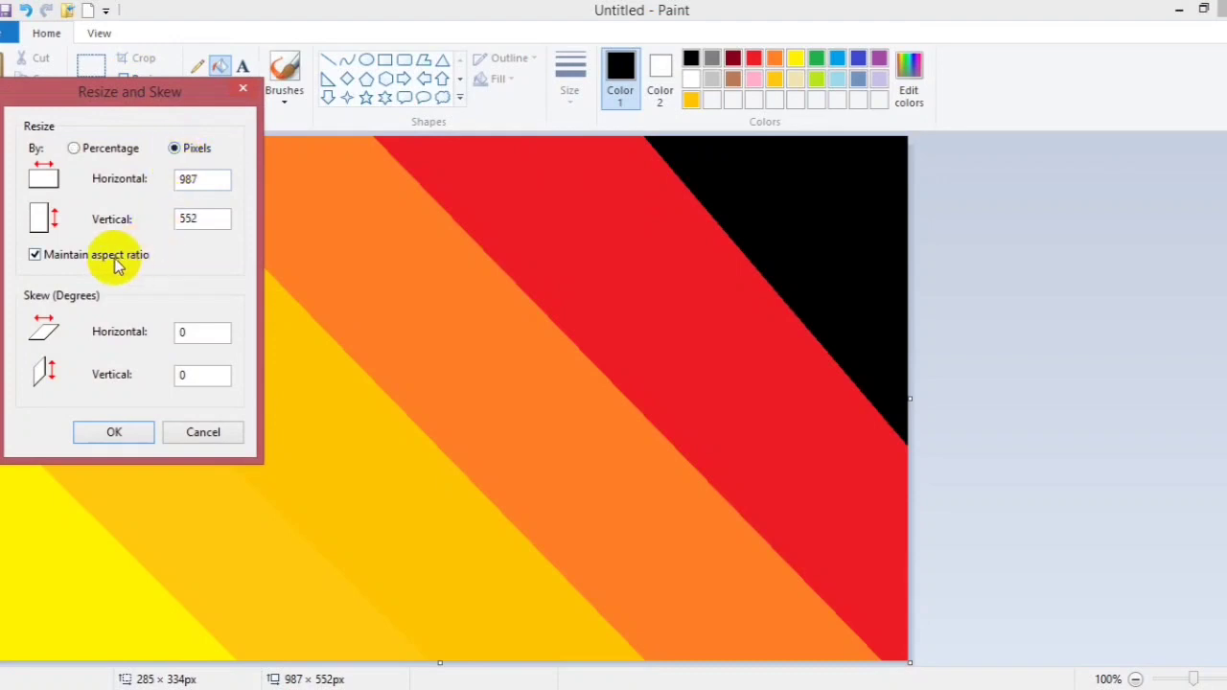
pyautogui.click(123, 254)
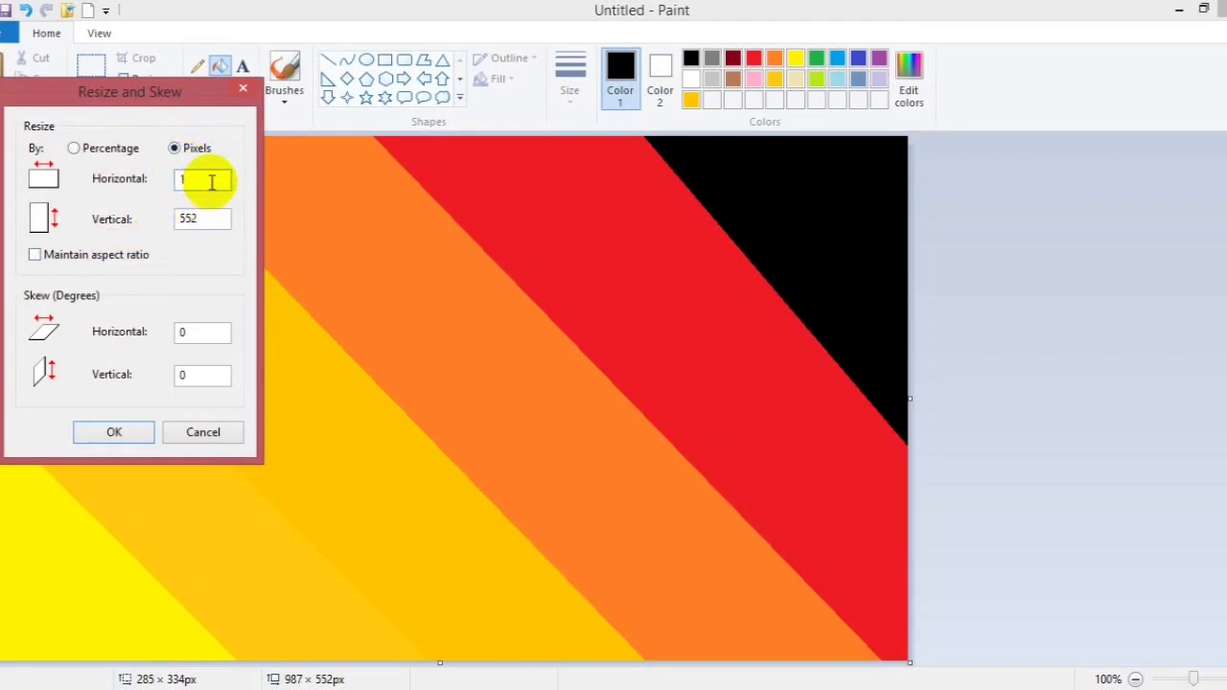
pyautogui.click(135, 431)
# Resize the picture by pixels back to a horizontal size of 987, with the aspect ratio not maintained.
pyautogui.click(139, 83)
pyautogui.click(175, 148)
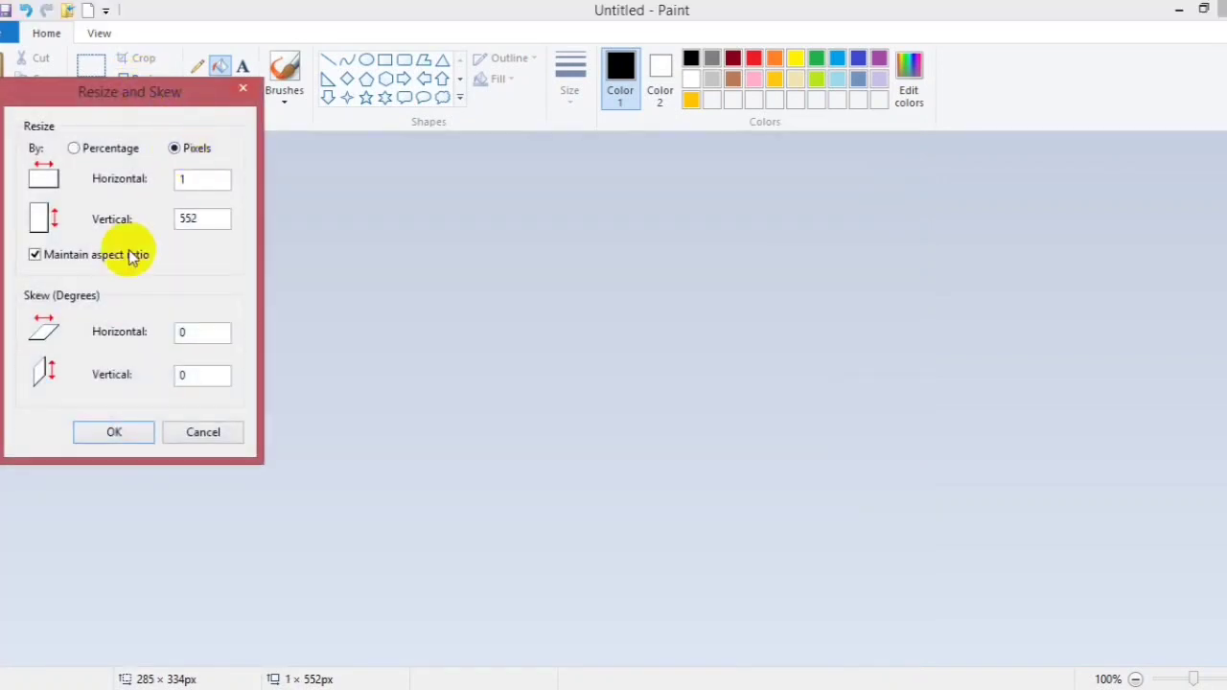
pyautogui.click(133, 256)
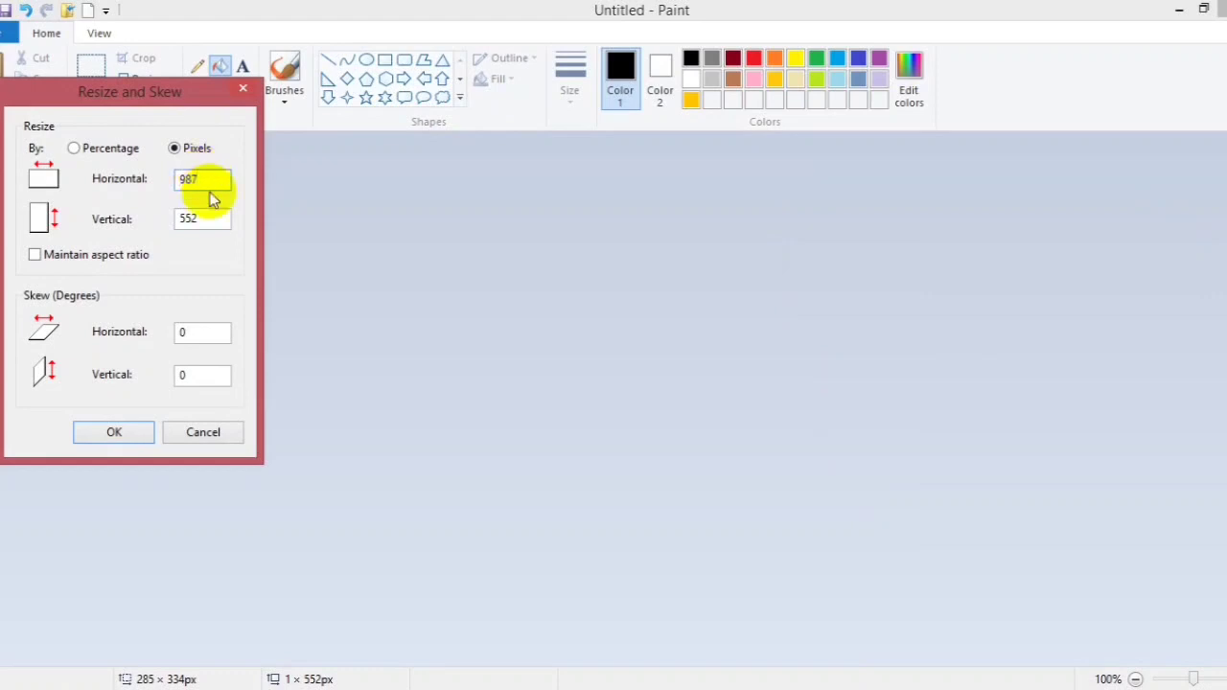
pyautogui.click(129, 436)
# Select the whole orange gradient, squash it vertically to about 987 × 277 px, and cut it from the canvas.
pyautogui.click(89, 69)
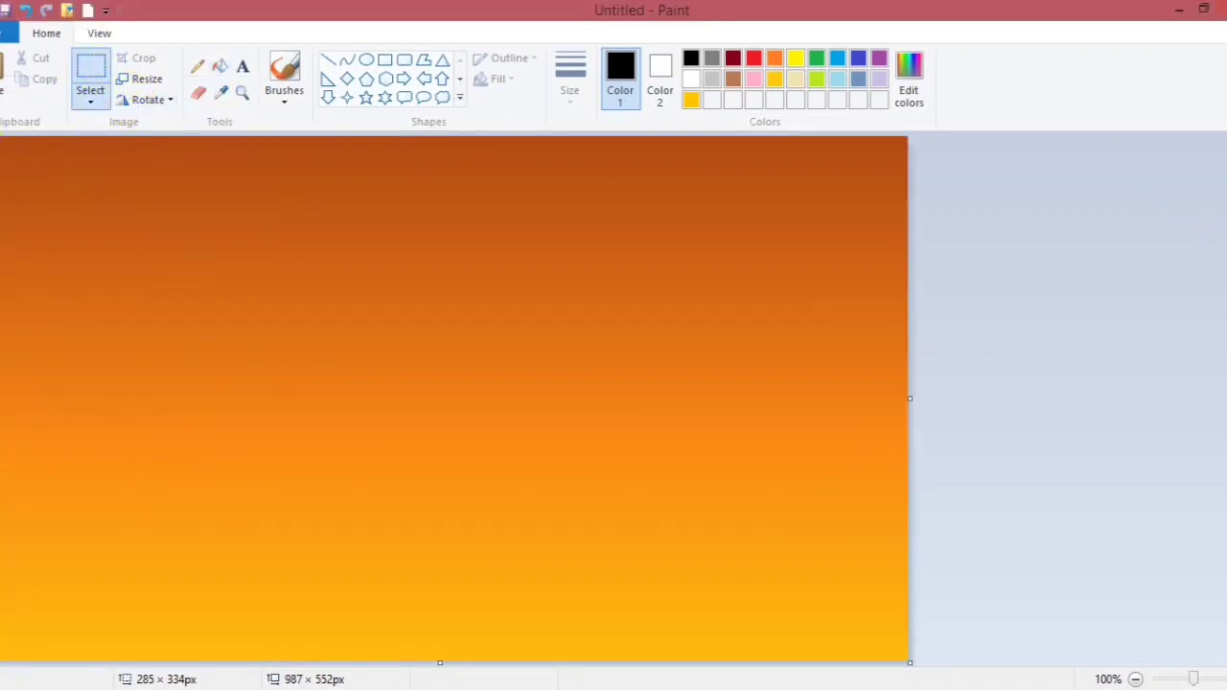
pyautogui.moveTo(56, 272); pyautogui.dragTo(912, 661)
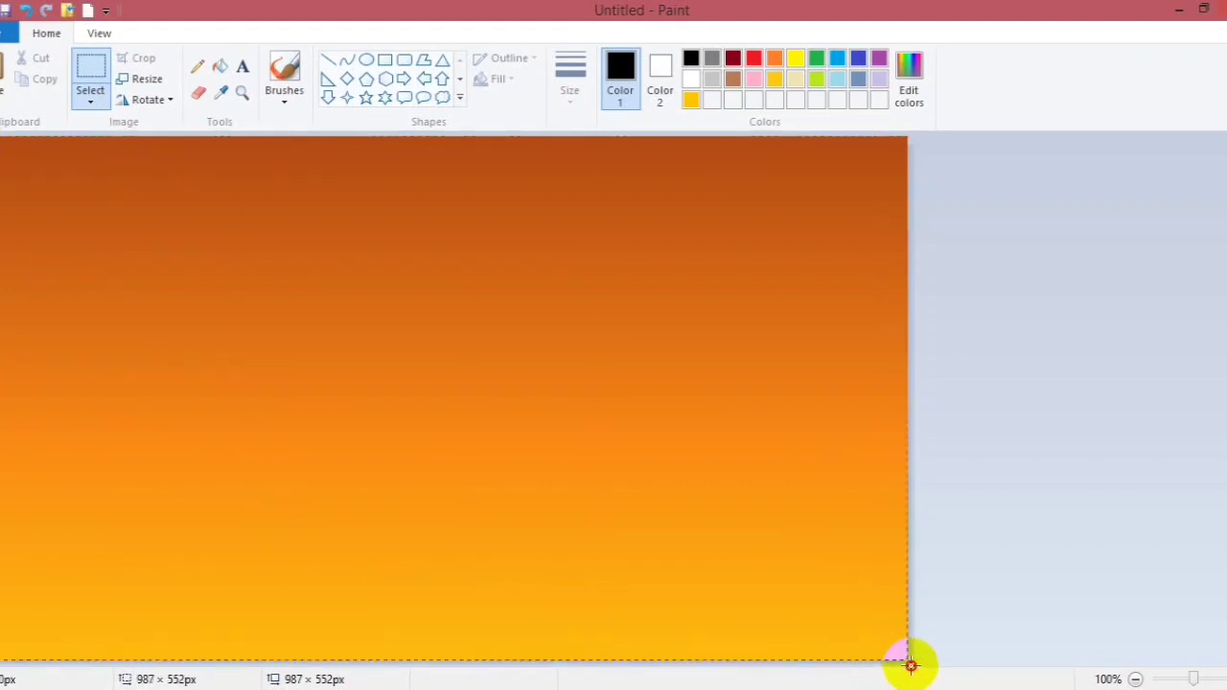
pyautogui.moveTo(443, 661); pyautogui.dragTo(458, 399)
pyautogui.rightClick(416, 260)
pyautogui.click(453, 268)
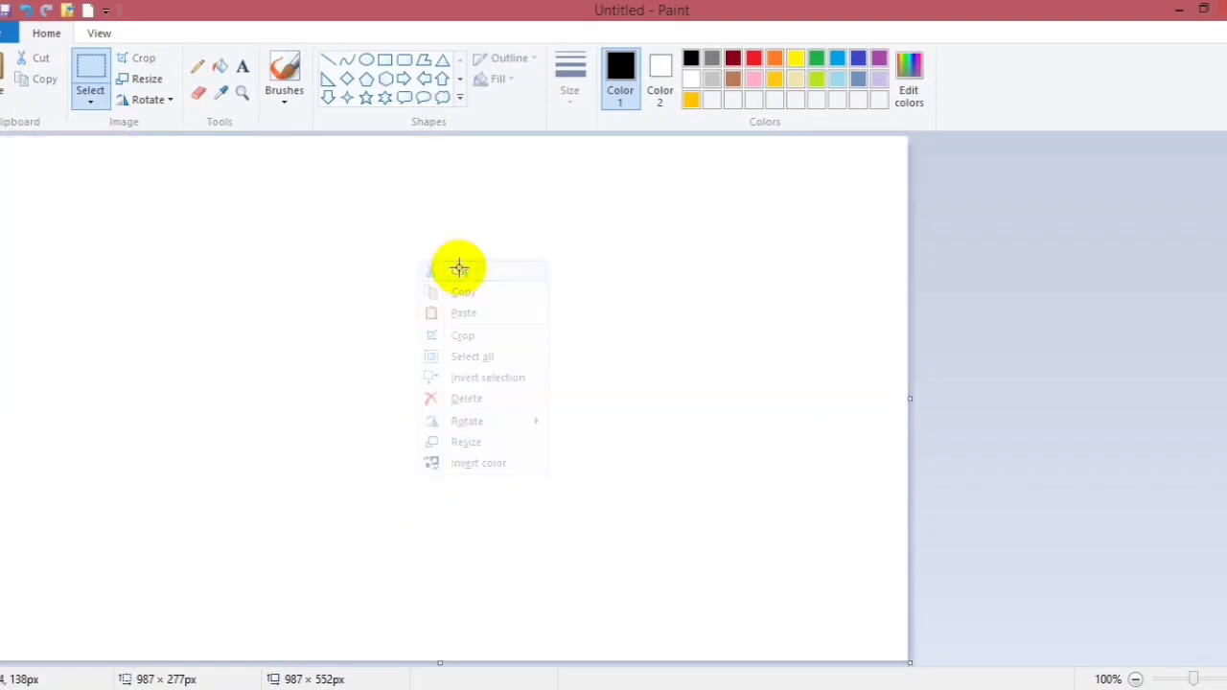
# Draw a light turquoise diagonal line about 316 × 272 px across the empty canvas's lower-left corner and fill that corner with light turquoise.
pyautogui.click(329, 62)
pyautogui.click(837, 79)
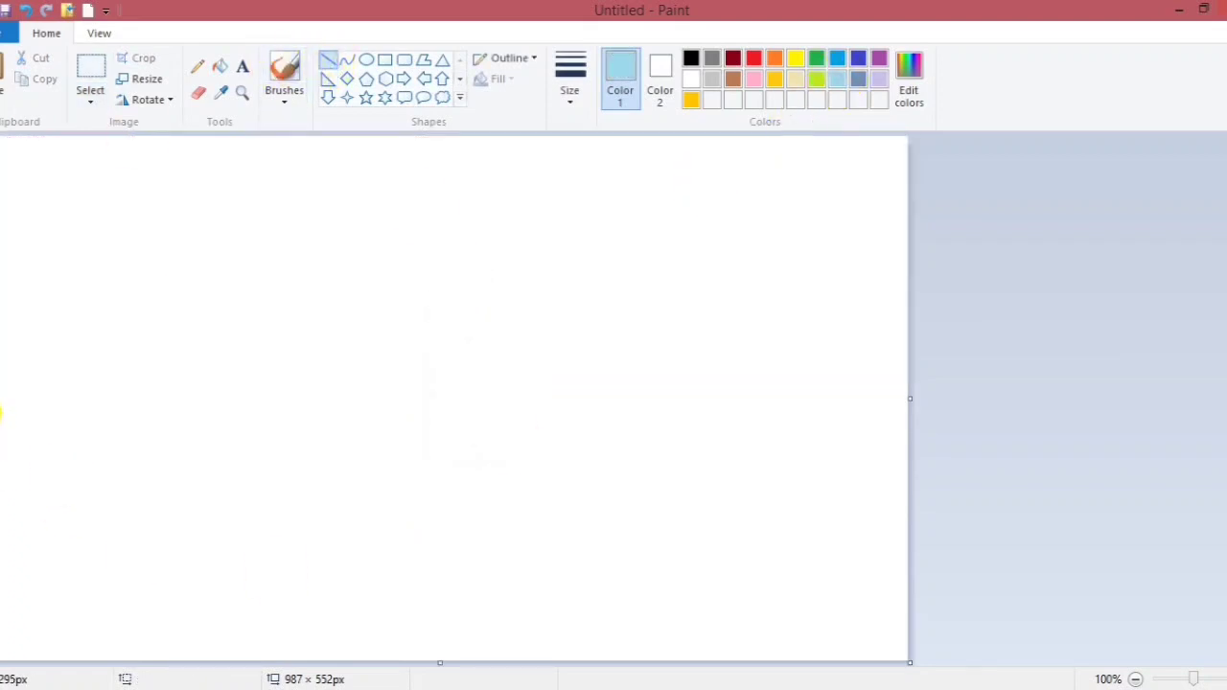
pyautogui.moveTo(0, 417); pyautogui.dragTo(269, 661)
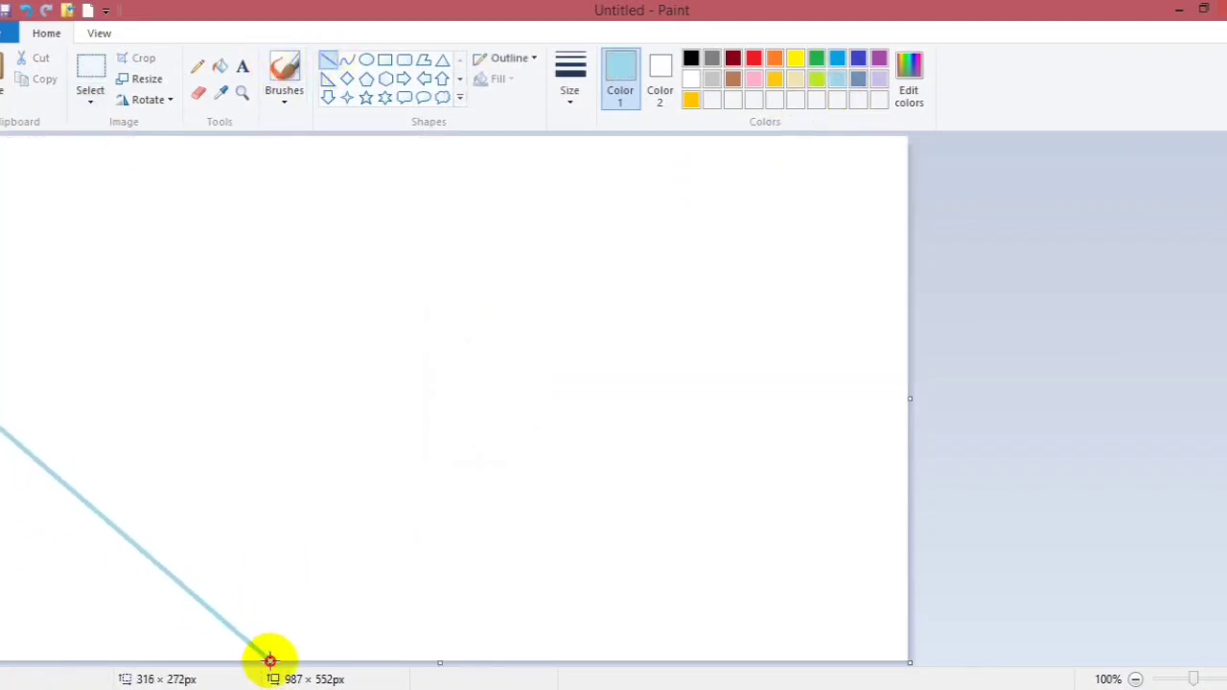
pyautogui.click(220, 65)
pyautogui.click(49, 449)
pyautogui.hotkey('ctrl', 'z')
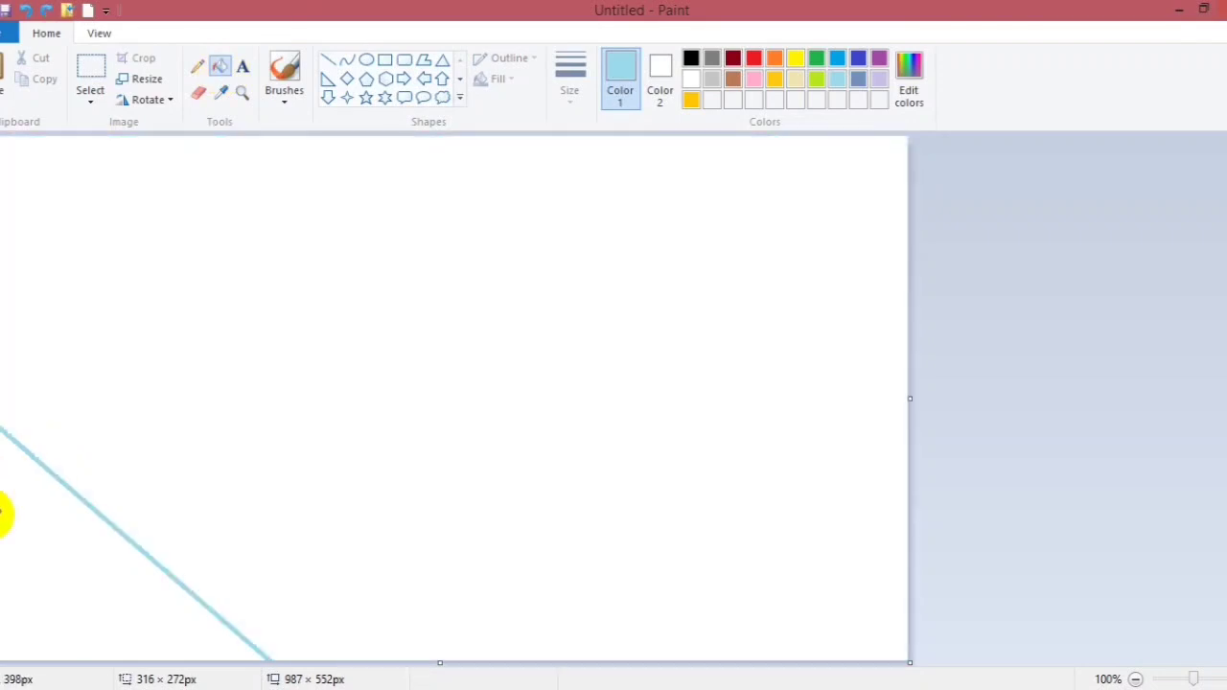
pyautogui.click(6, 508)
# Mix a darker shade of light turquoise, draw a diagonal line about 558 × 451 px, and fill the band beside the corner with it.
pyautogui.click(327, 61)
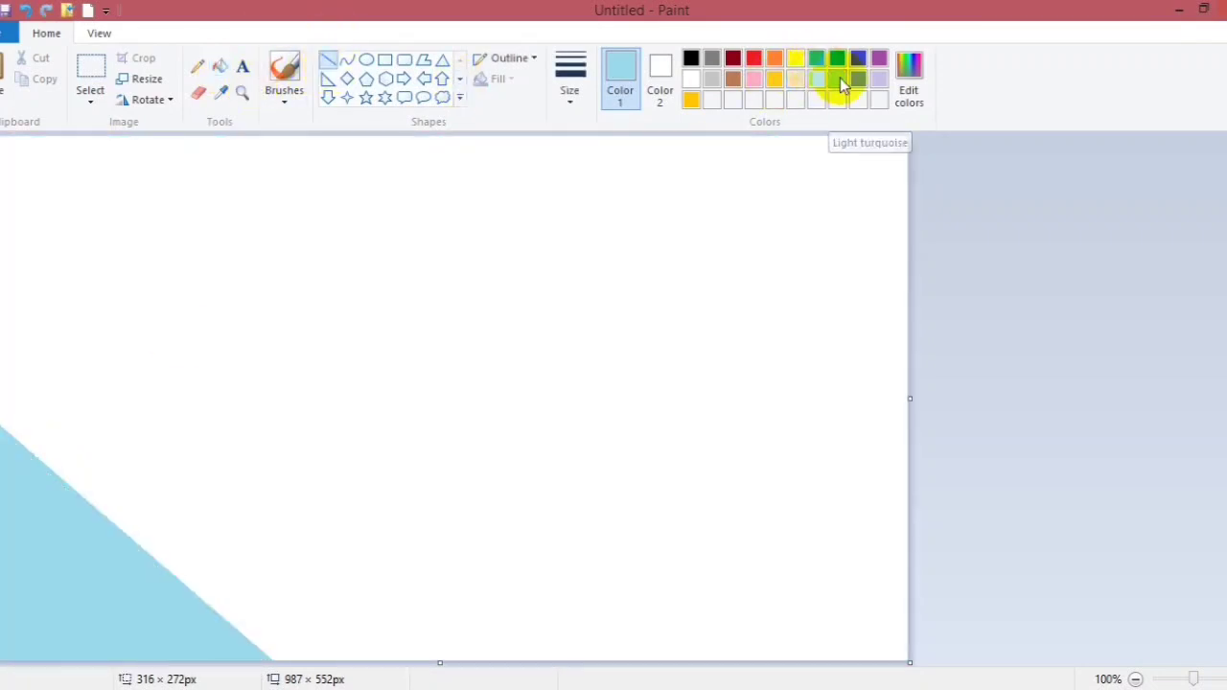
pyautogui.click(908, 77)
pyautogui.moveTo(814, 261); pyautogui.dragTo(814, 290)
pyautogui.click(445, 478)
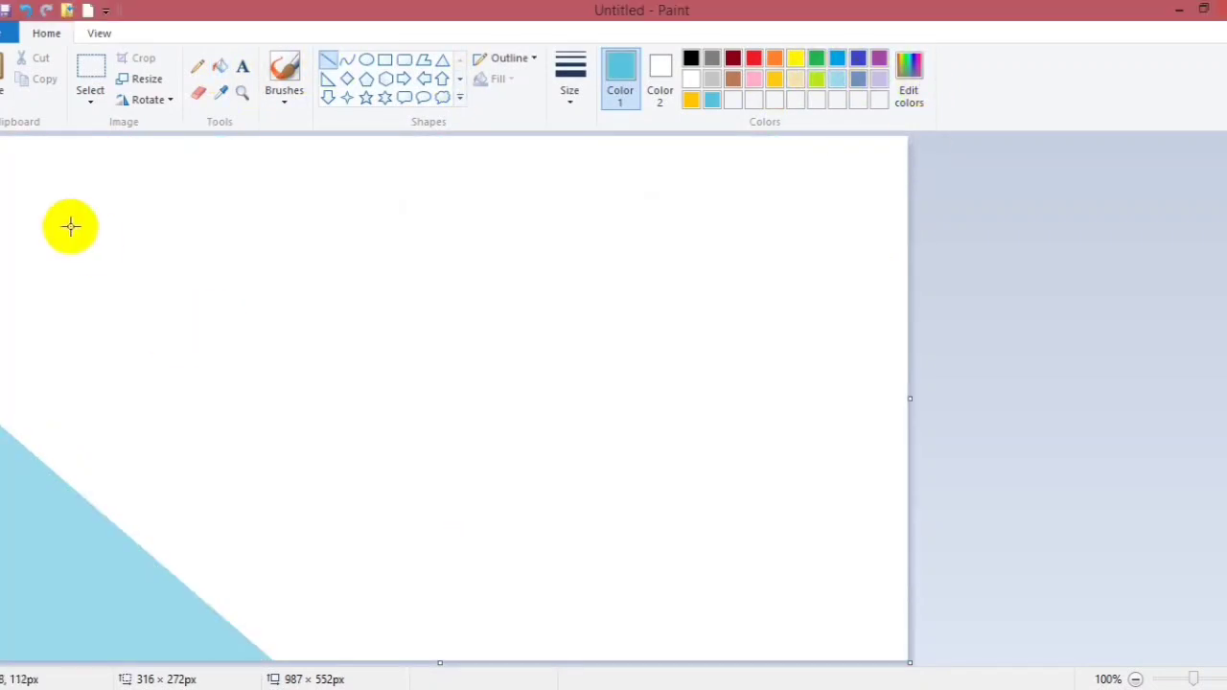
pyautogui.moveTo(2, 270); pyautogui.dragTo(501, 658)
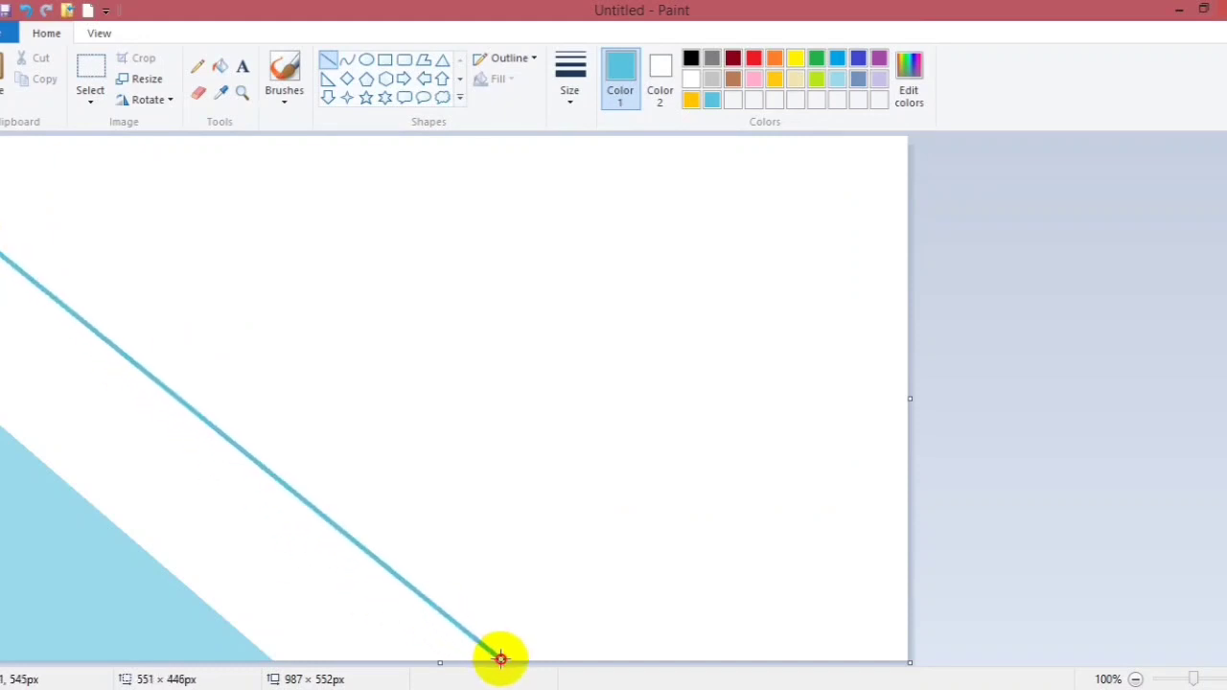
pyautogui.click(220, 65)
pyautogui.click(167, 500)
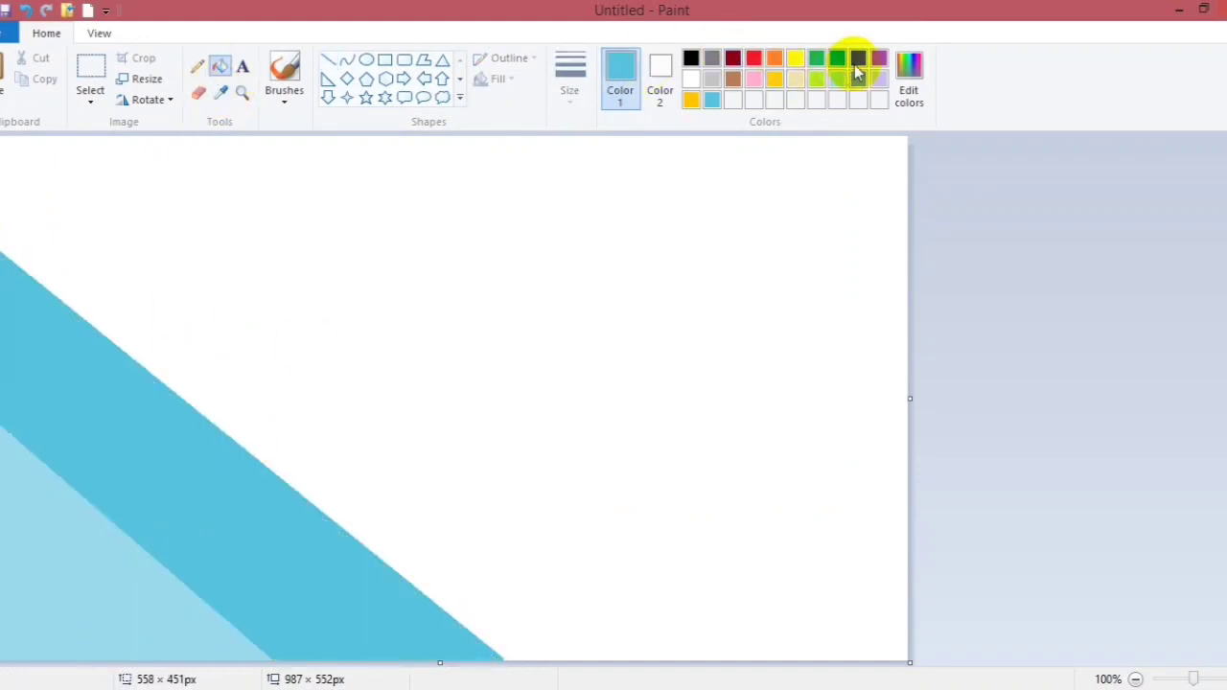
# Mix a still darker turquoise-blue, draw a diagonal line about 649 × 559 px to the canvas's lower edge, and fill the new band with it.
pyautogui.click(909, 77)
pyautogui.moveTo(815, 293); pyautogui.dragTo(822, 323)
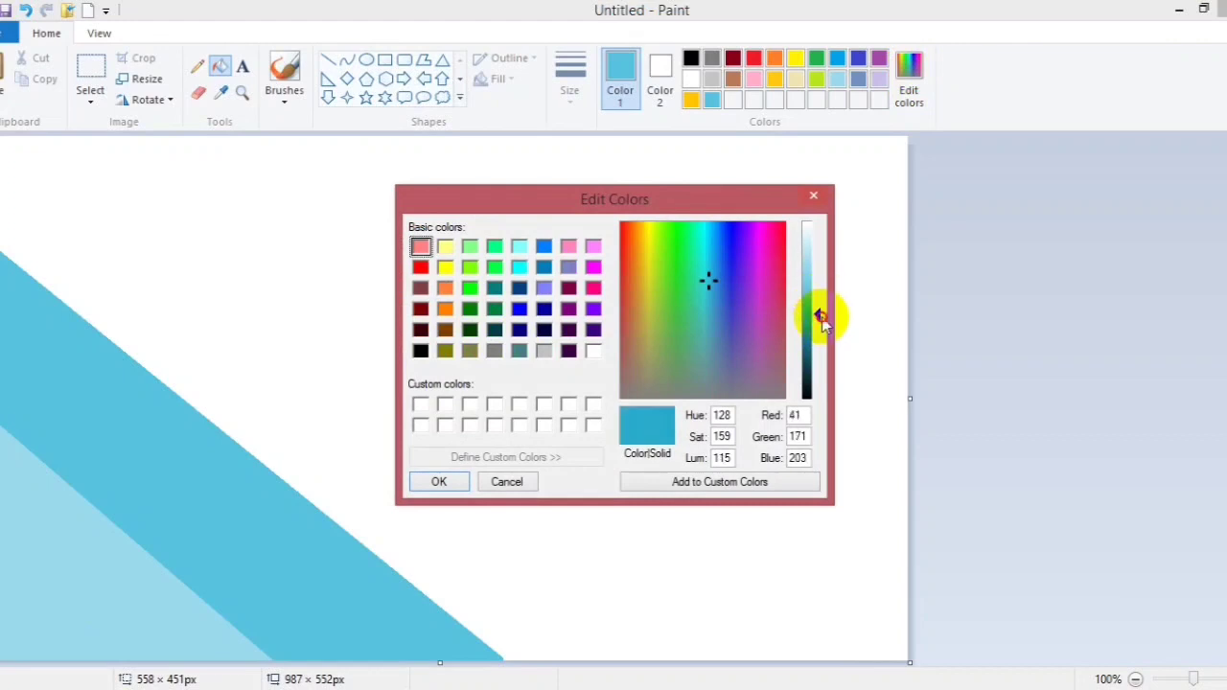
pyautogui.click(450, 488)
pyautogui.click(328, 59)
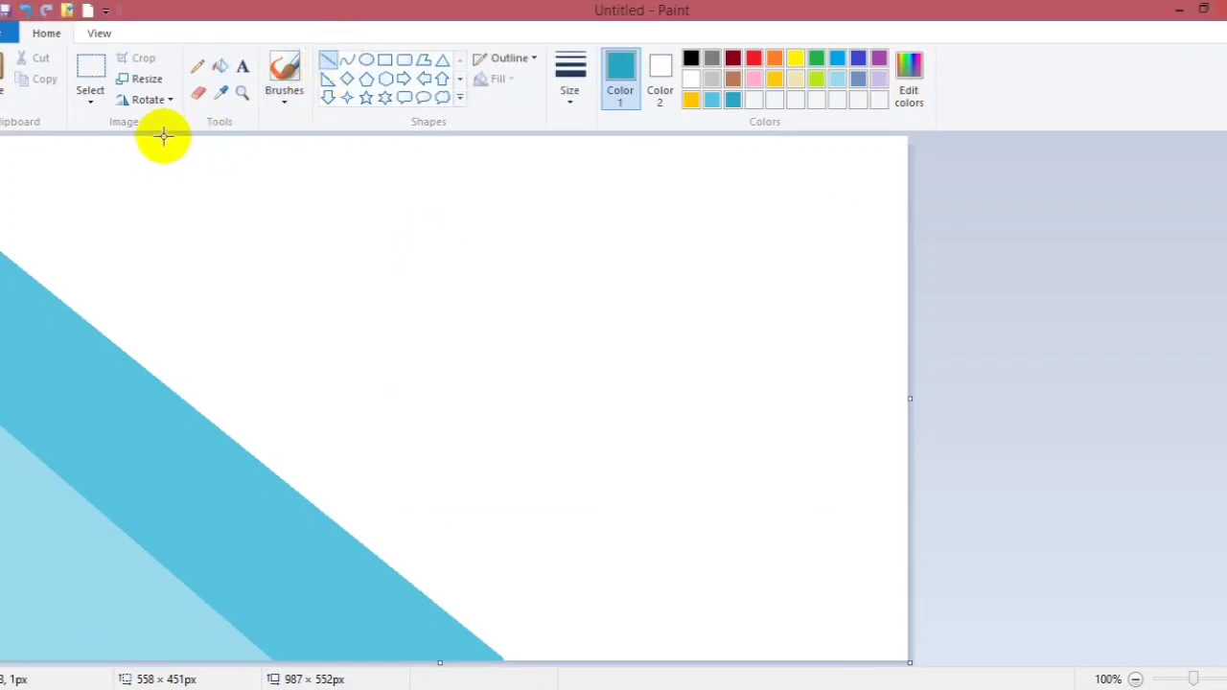
pyautogui.moveTo(163, 136)
pyautogui.mouseDown()
pyautogui.moveTo(713, 636)
pyautogui.moveTo(774, 661)
pyautogui.mouseUp()
pyautogui.click(220, 65)
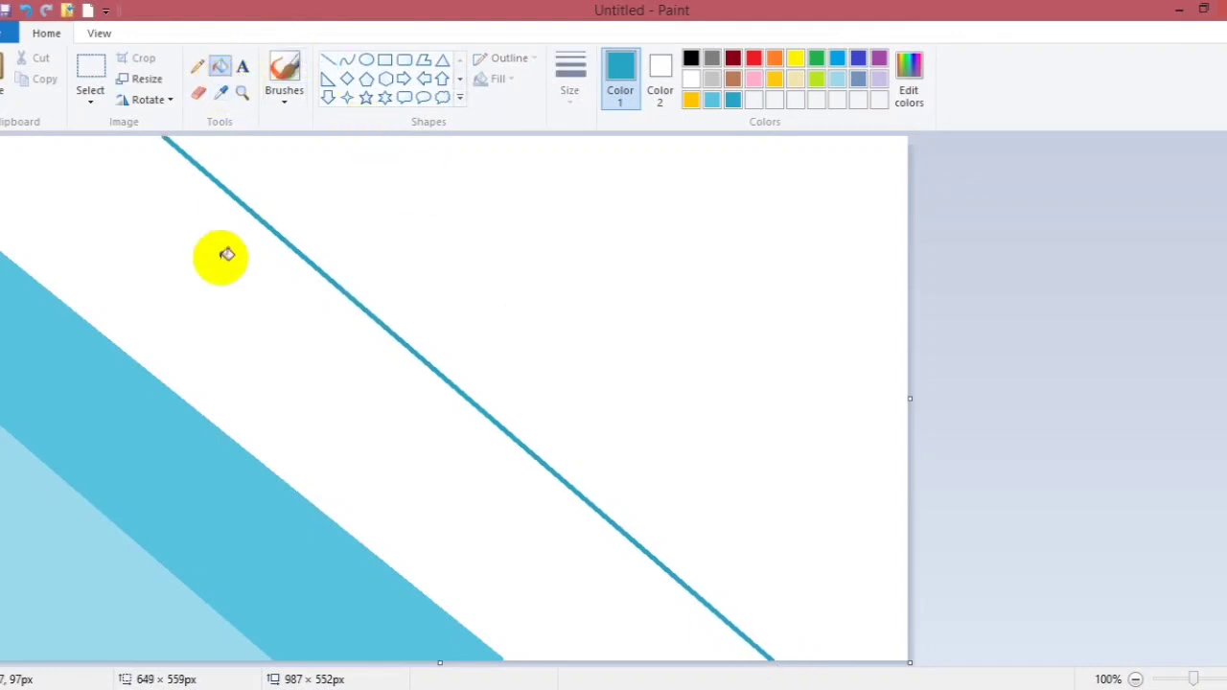
pyautogui.click(226, 254)
# Choose turquoise as the drawing colour for the Line tool.
pyautogui.click(837, 57)
pyautogui.click(328, 60)
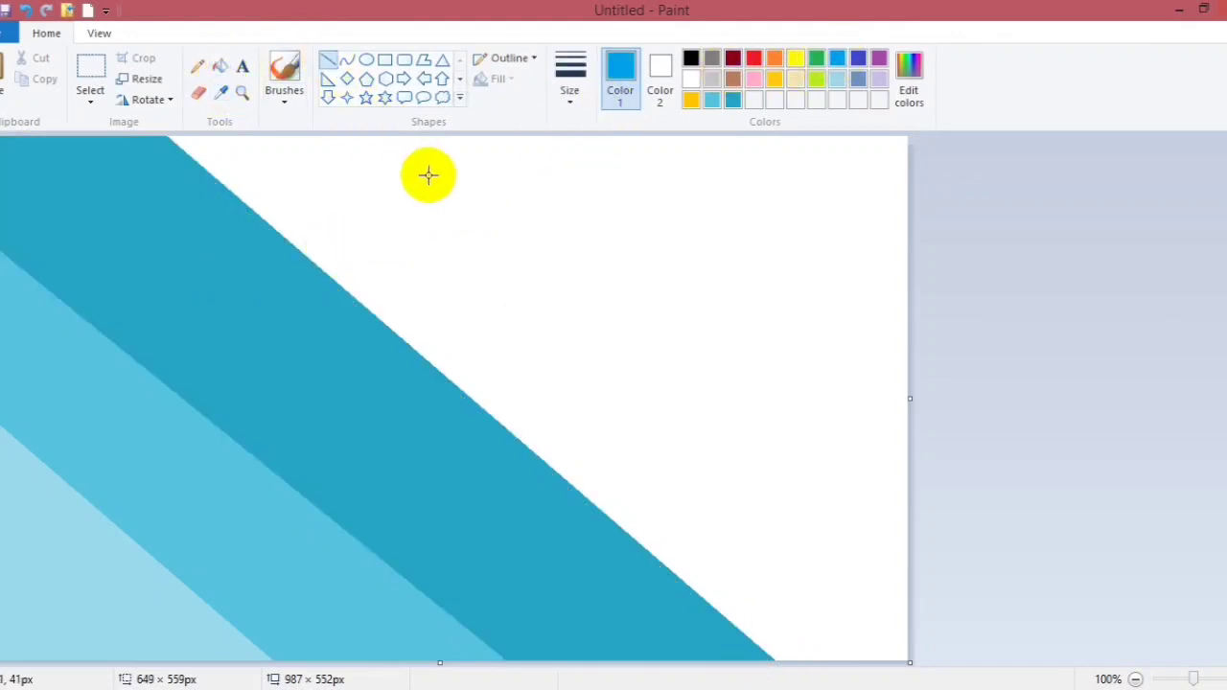
pyautogui.moveTo(416, 137)
pyautogui.mouseDown()
pyautogui.moveTo(904, 562)
pyautogui.moveTo(905, 577)
pyautogui.mouseUp()
pyautogui.click(219, 65)
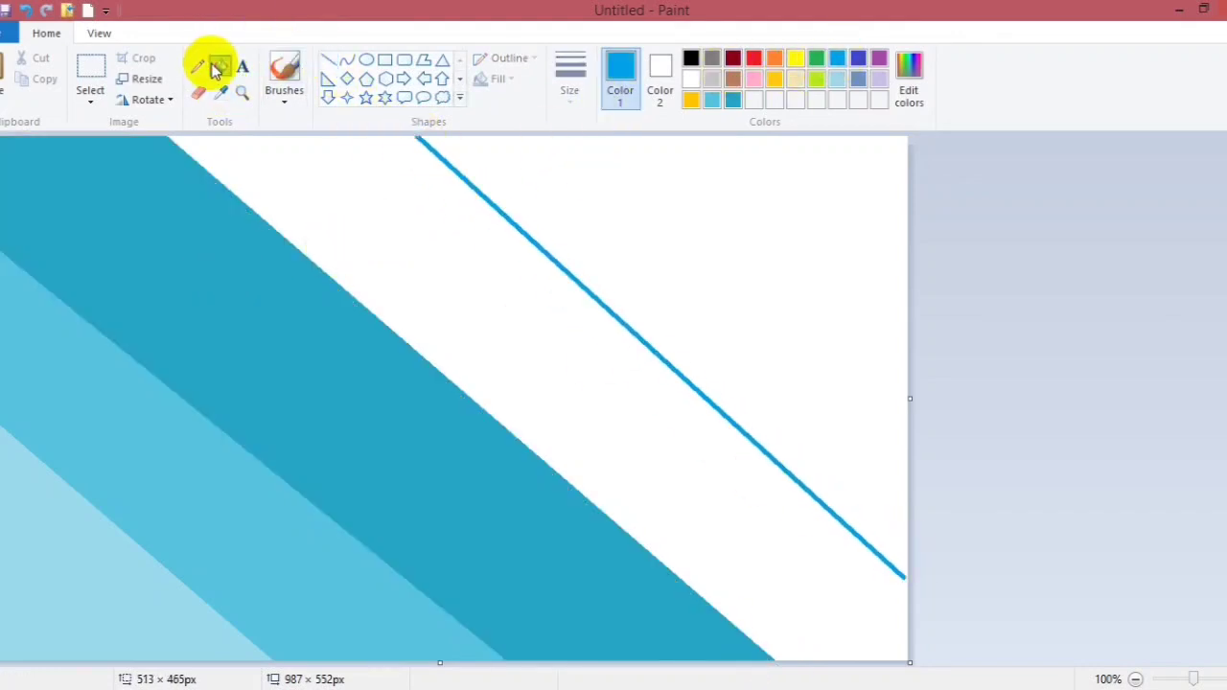
pyautogui.hotkey('ctrl', 'z')
pyautogui.click(328, 59)
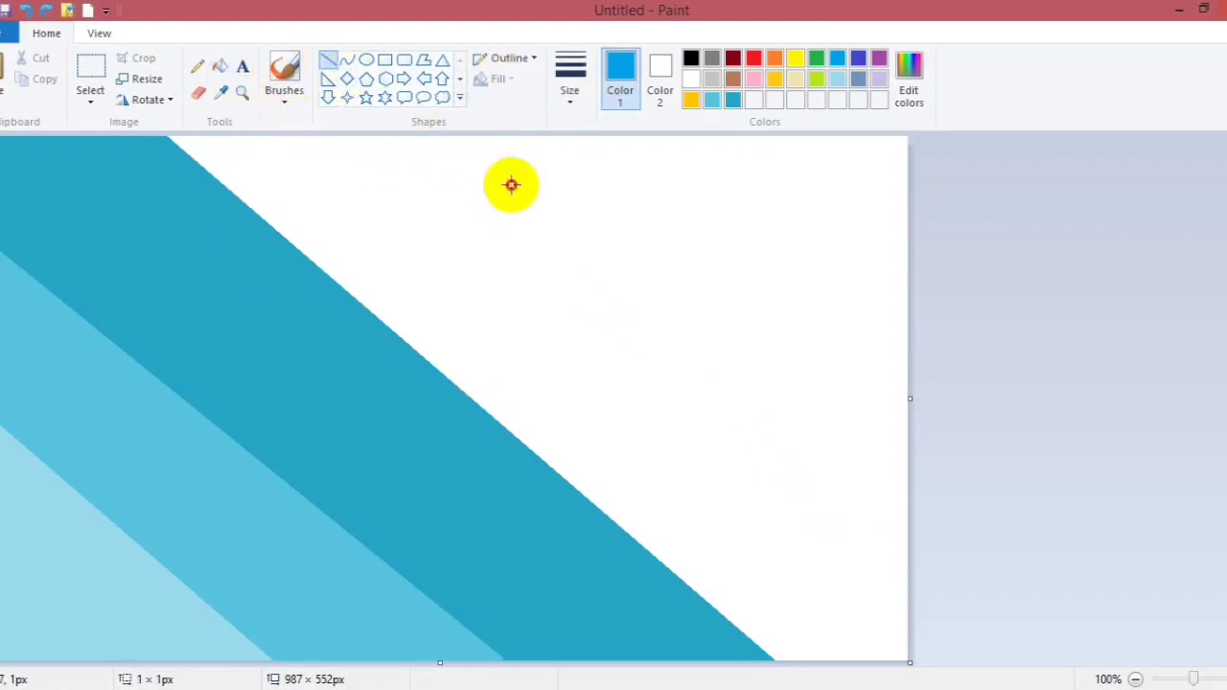
# Draw a turquoise diagonal line about 506 × 460 px past the canvas's right edge and fill the enclosed band with turquoise.
pyautogui.moveTo(452, 137)
pyautogui.mouseDown()
pyautogui.moveTo(940, 592)
pyautogui.moveTo(928, 568)
pyautogui.mouseUp()
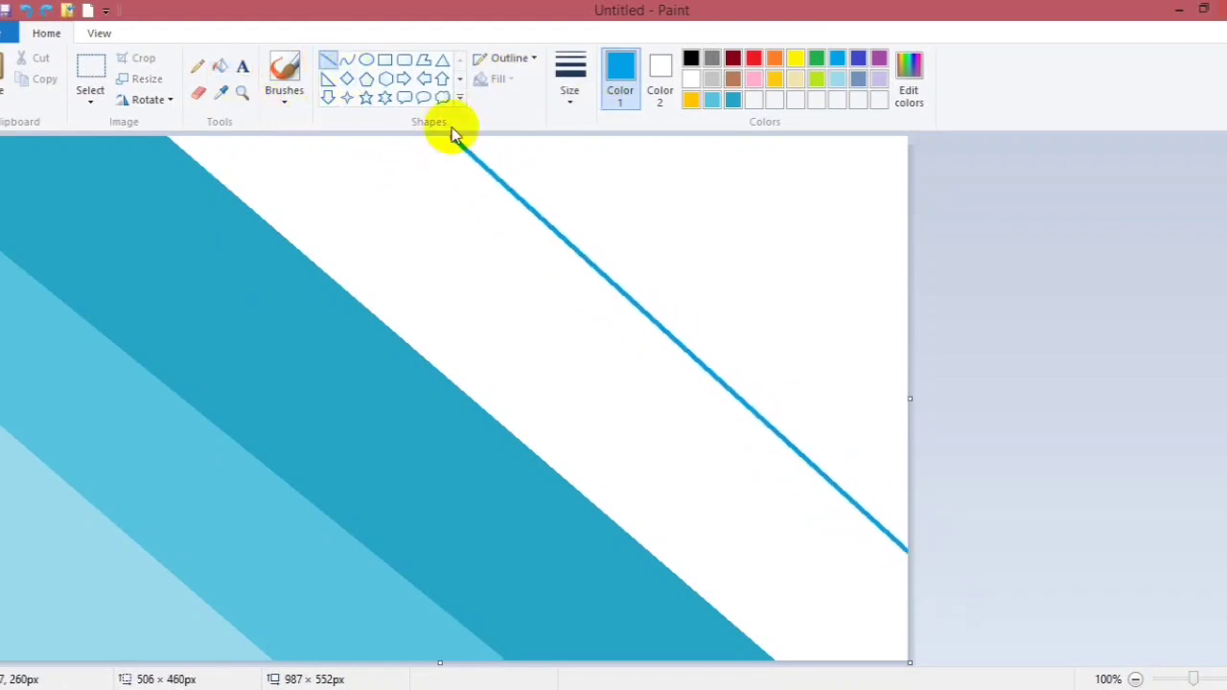
pyautogui.click(220, 65)
pyautogui.click(452, 183)
# Draw an indigo diagonal line about 250 × 269 px across the upper-right corner, then fill the band with indigo and the corner with black.
pyautogui.click(328, 60)
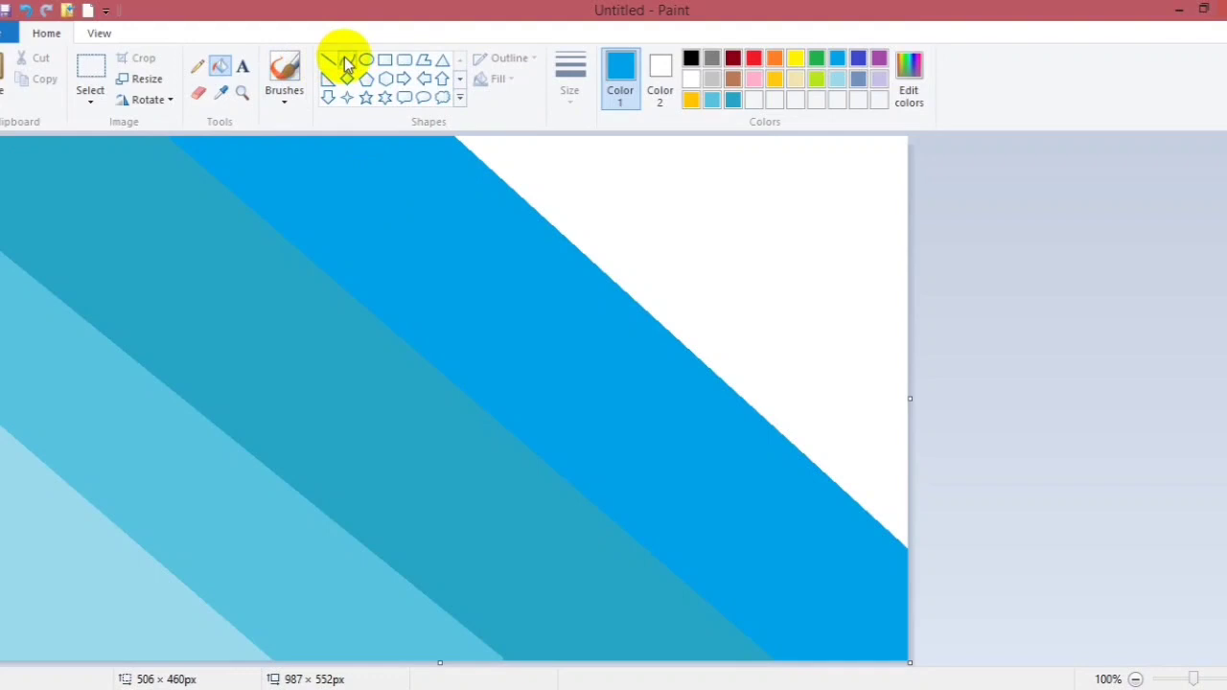
pyautogui.click(858, 60)
pyautogui.moveTo(677, 137); pyautogui.dragTo(912, 392)
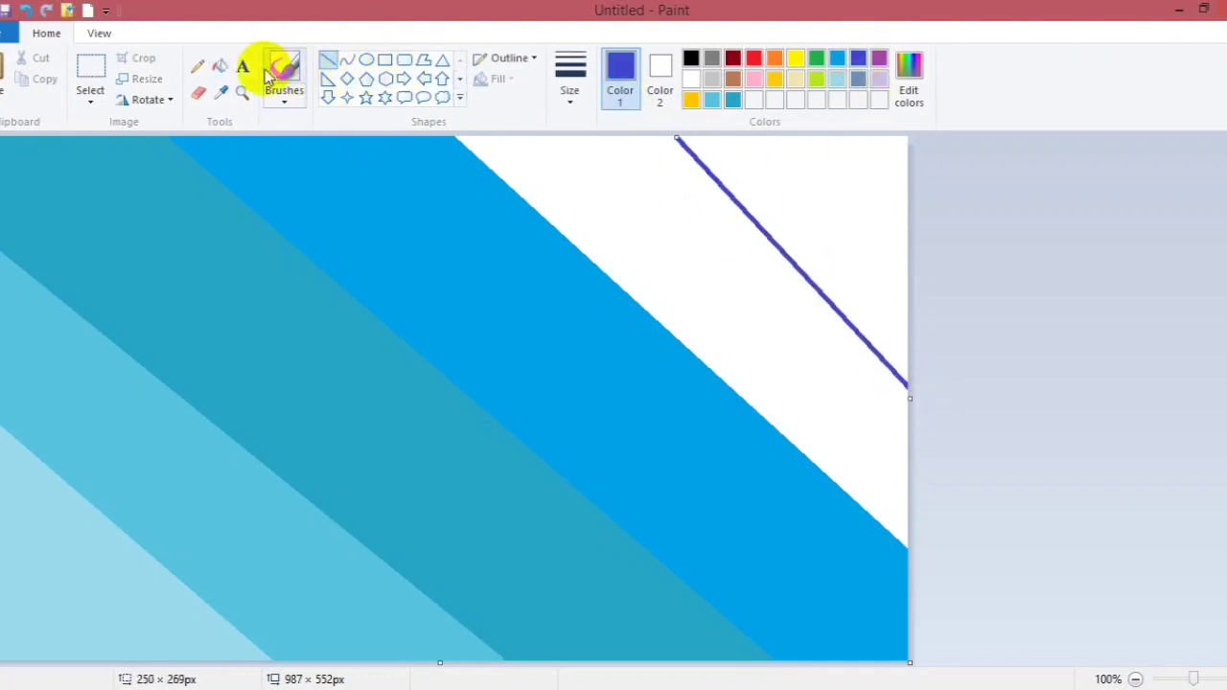
pyautogui.click(220, 66)
pyautogui.click(600, 183)
pyautogui.click(691, 59)
pyautogui.click(777, 183)
# Resize the banded image to 1 pixel wide without maintaining its aspect ratio.
pyautogui.click(147, 80)
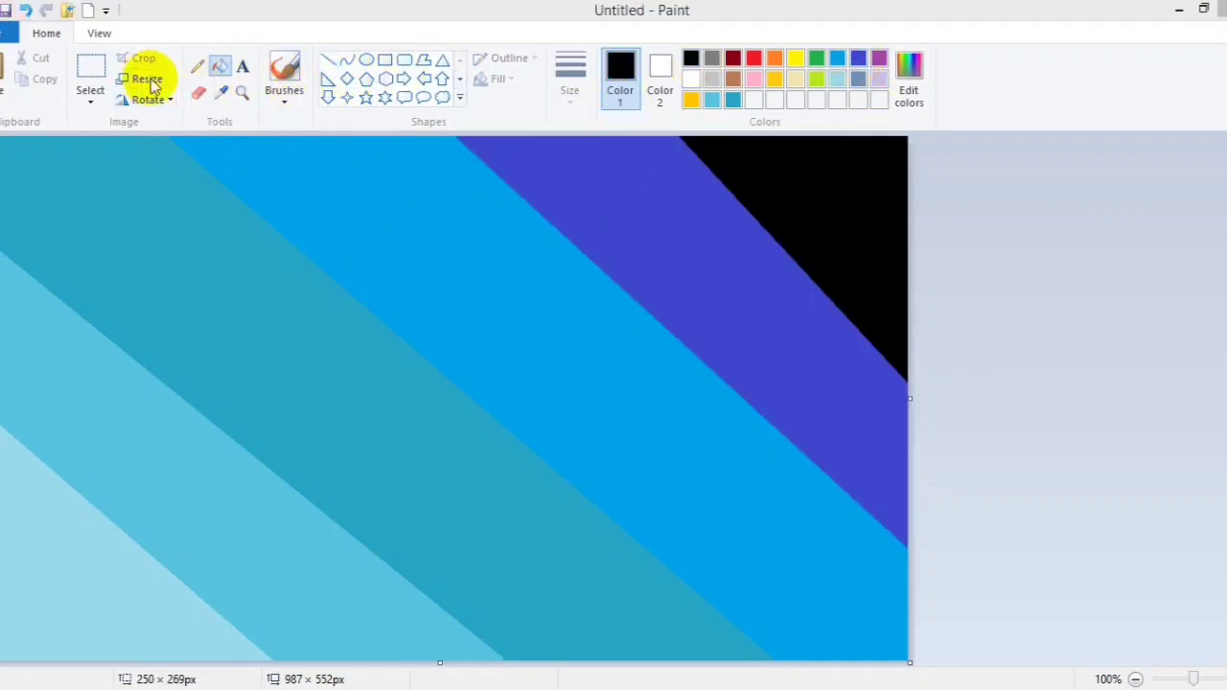
pyautogui.click(131, 254)
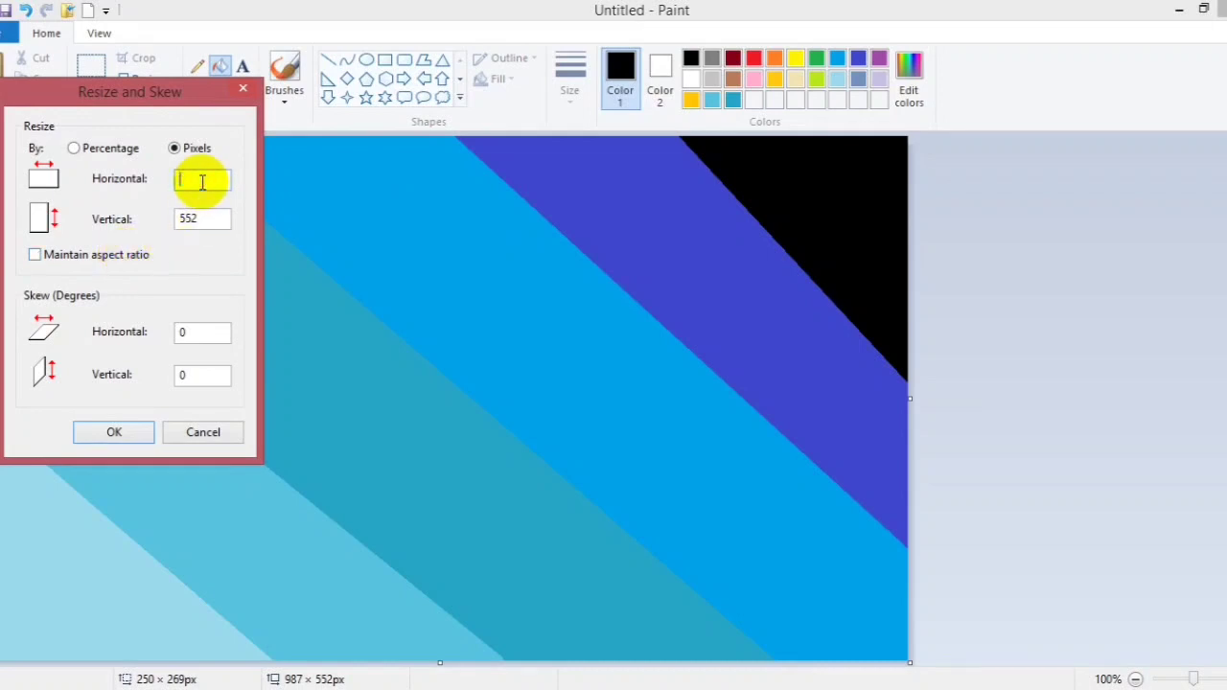
pyautogui.write('1')
pyautogui.click(114, 431)
# Resize the image to 987 × 552 pixels without maintaining its aspect ratio, stretching the bands into a smooth blue gradient.
pyautogui.click(147, 80)
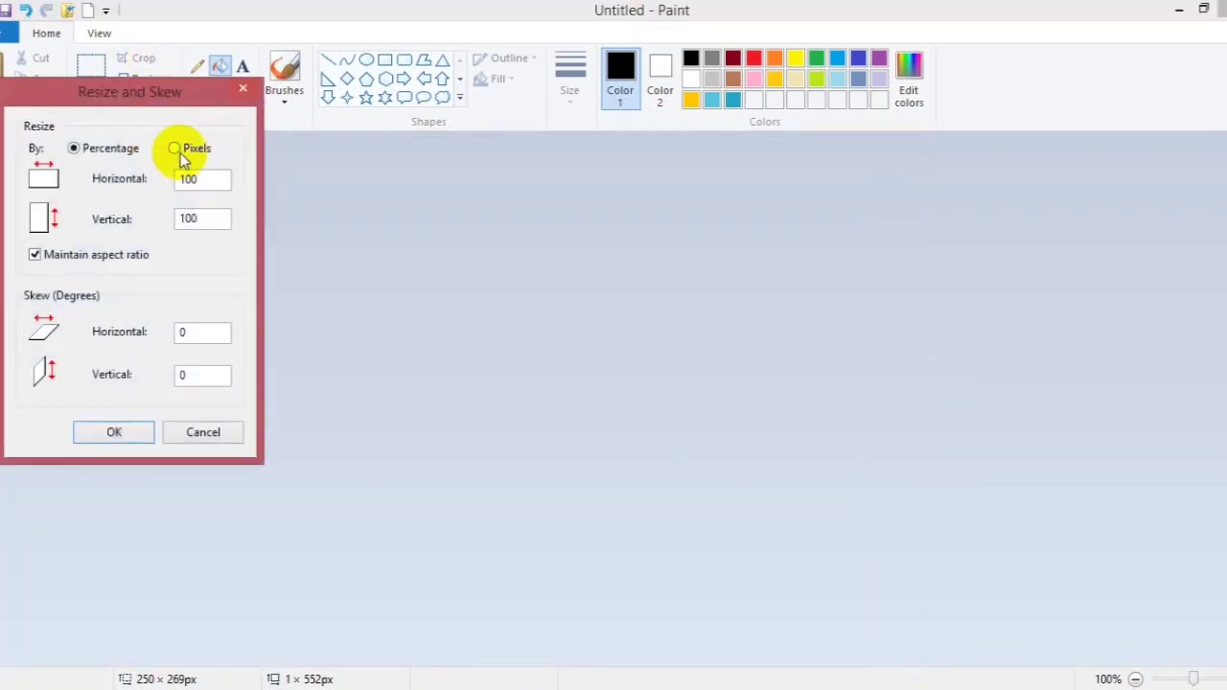
pyautogui.click(178, 150)
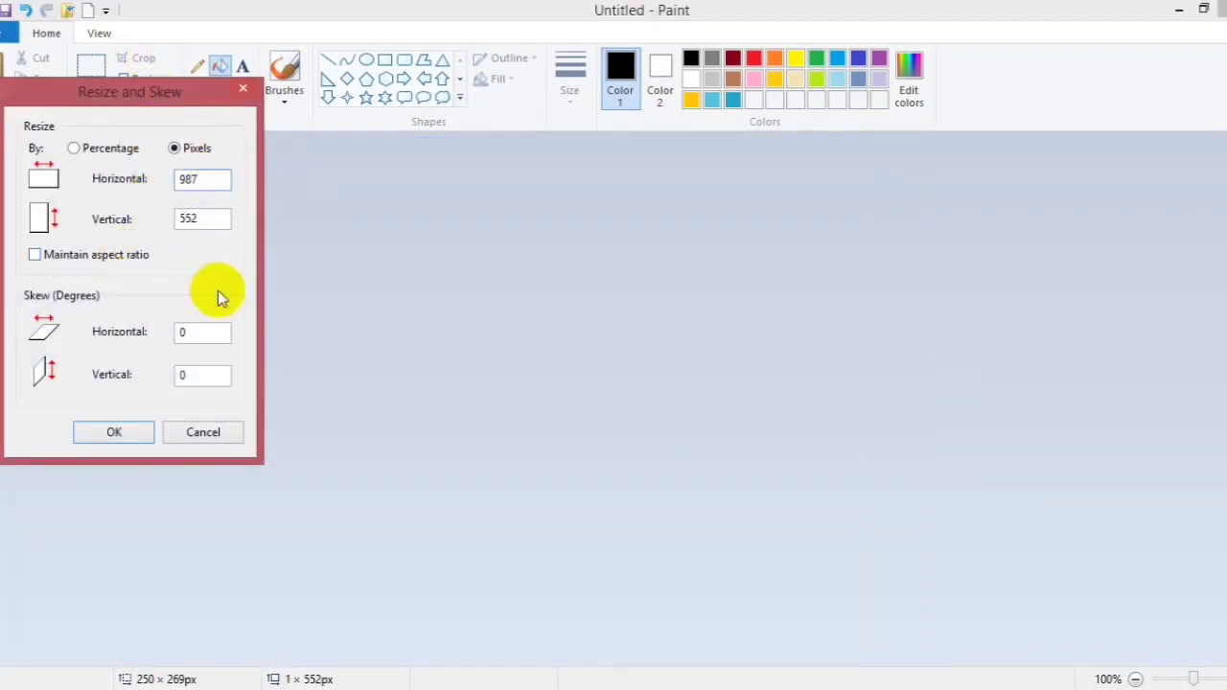
pyautogui.click(114, 431)
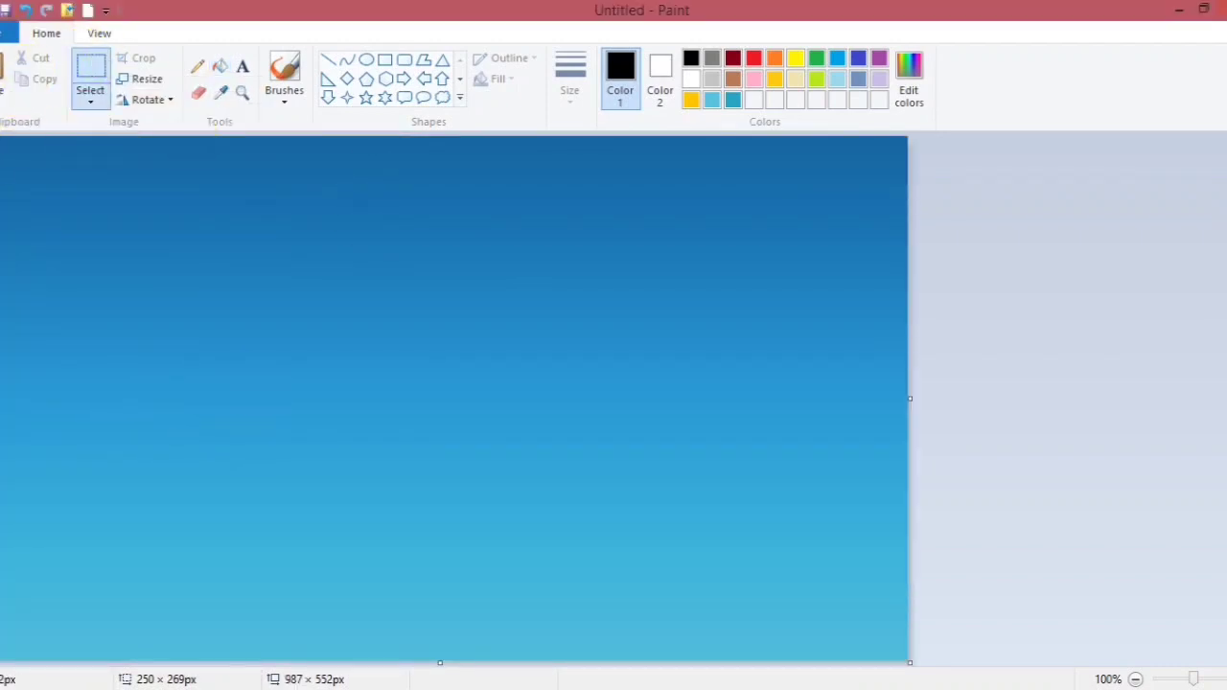
# Select the whole blue gradient and squash it from its upper edge into the lower half of the canvas.
pyautogui.moveTo(85, 316); pyautogui.dragTo(109, 356)
pyautogui.click(138, 230)
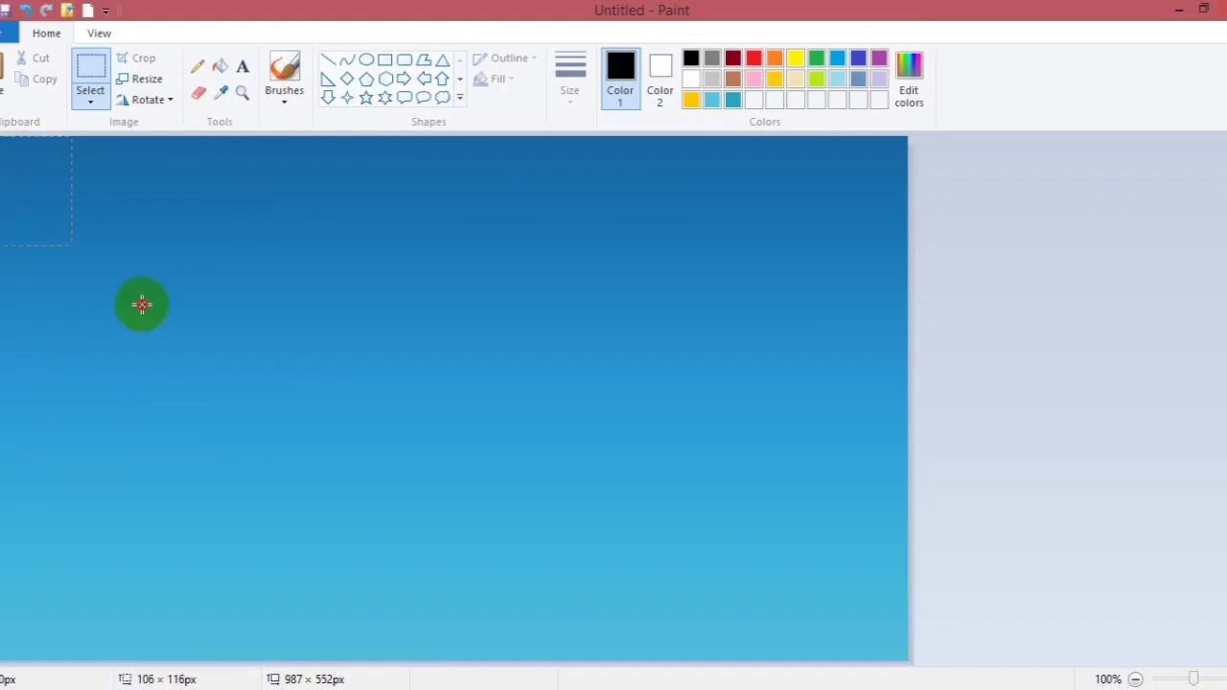
pyautogui.moveTo(142, 305); pyautogui.dragTo(920, 676)
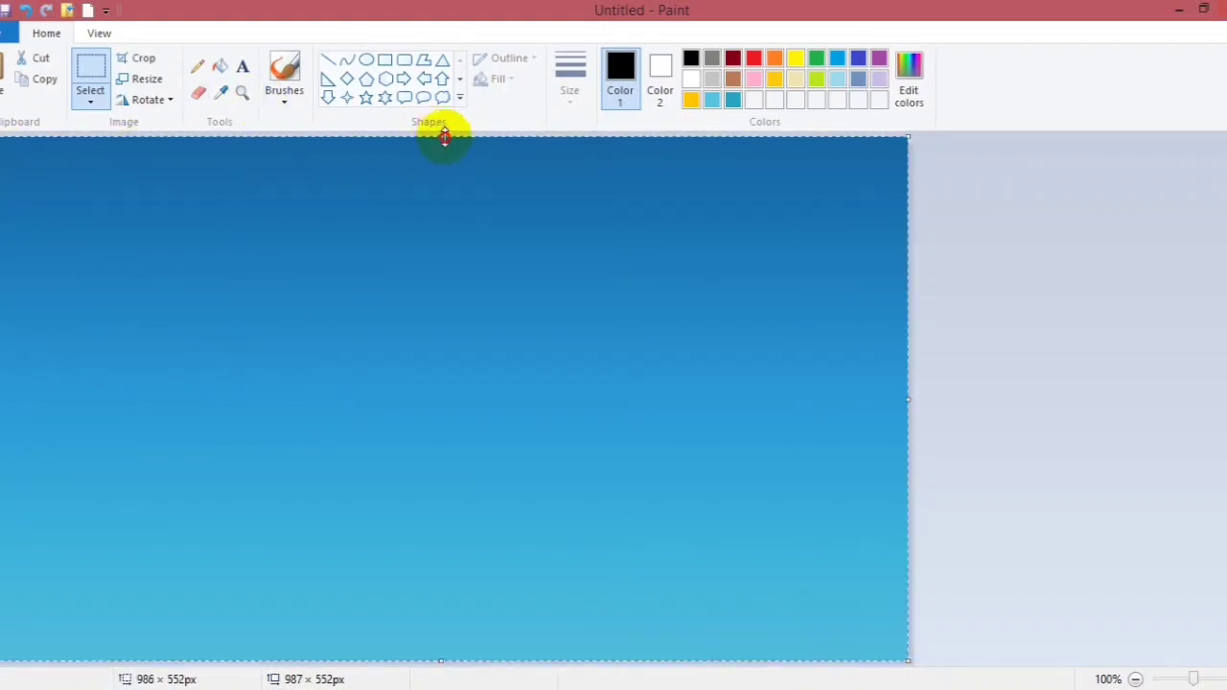
pyautogui.moveTo(444, 134); pyautogui.dragTo(464, 399)
pyautogui.rightClick(241, 238)
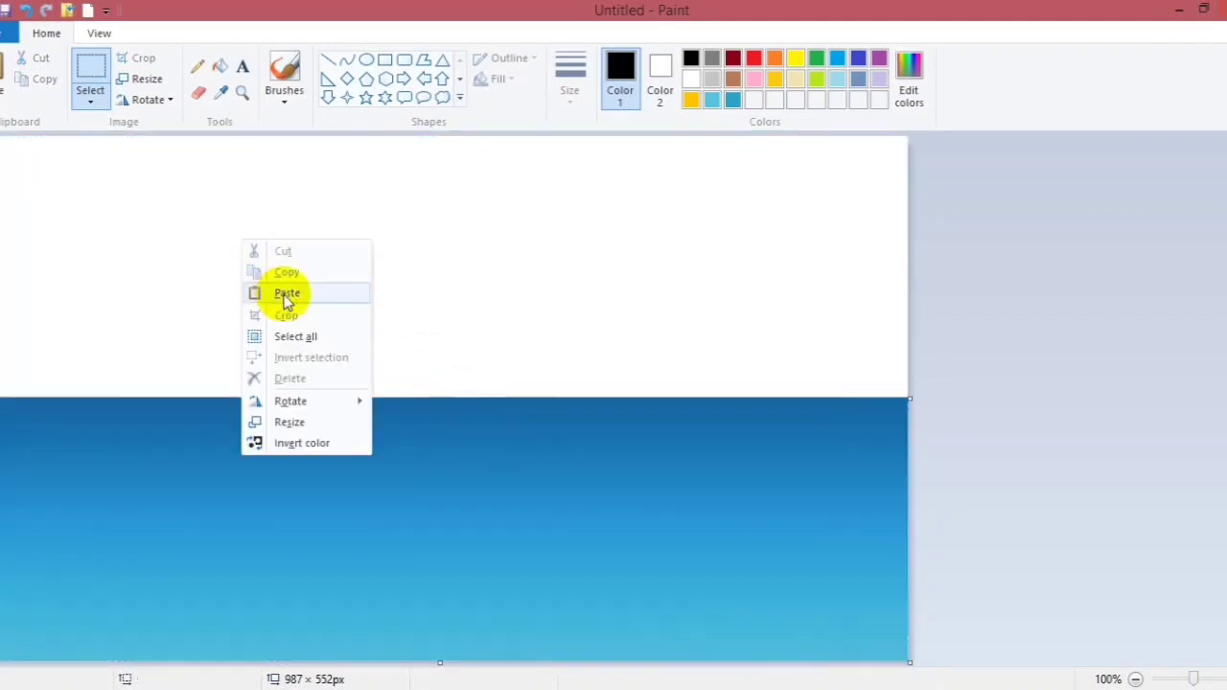
pyautogui.click(285, 293)
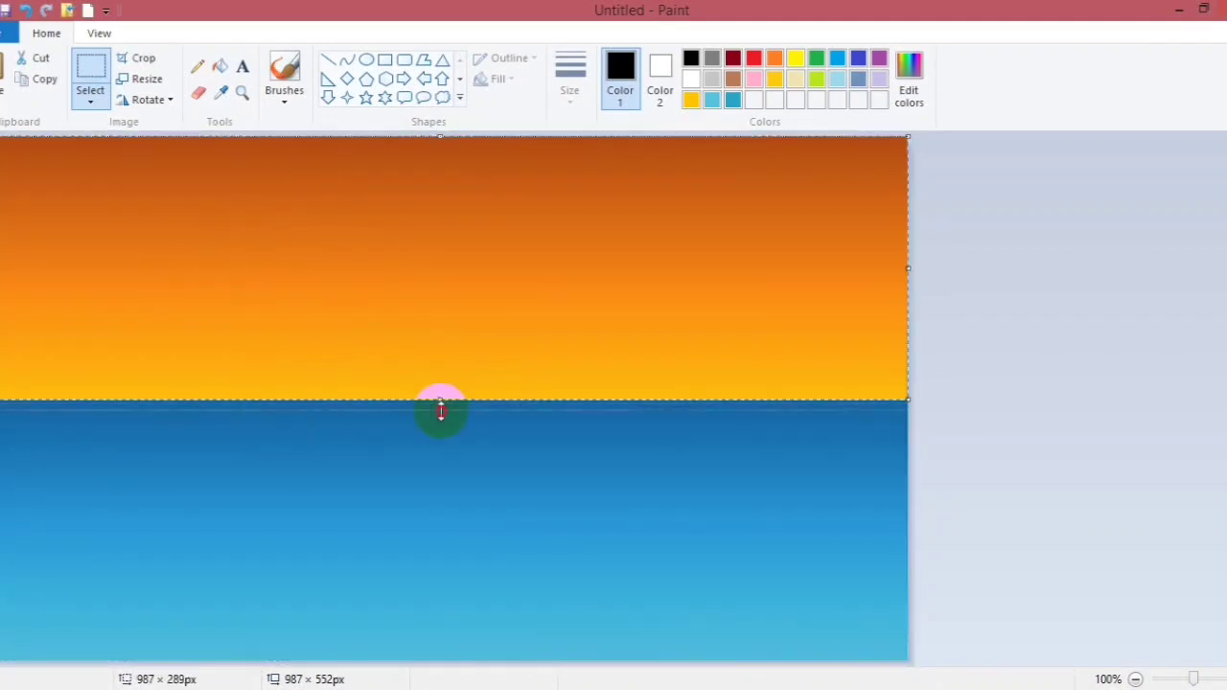
pyautogui.moveTo(441, 410); pyautogui.dragTo(441, 414)
pyautogui.moveTo(909, 276); pyautogui.dragTo(916, 276)
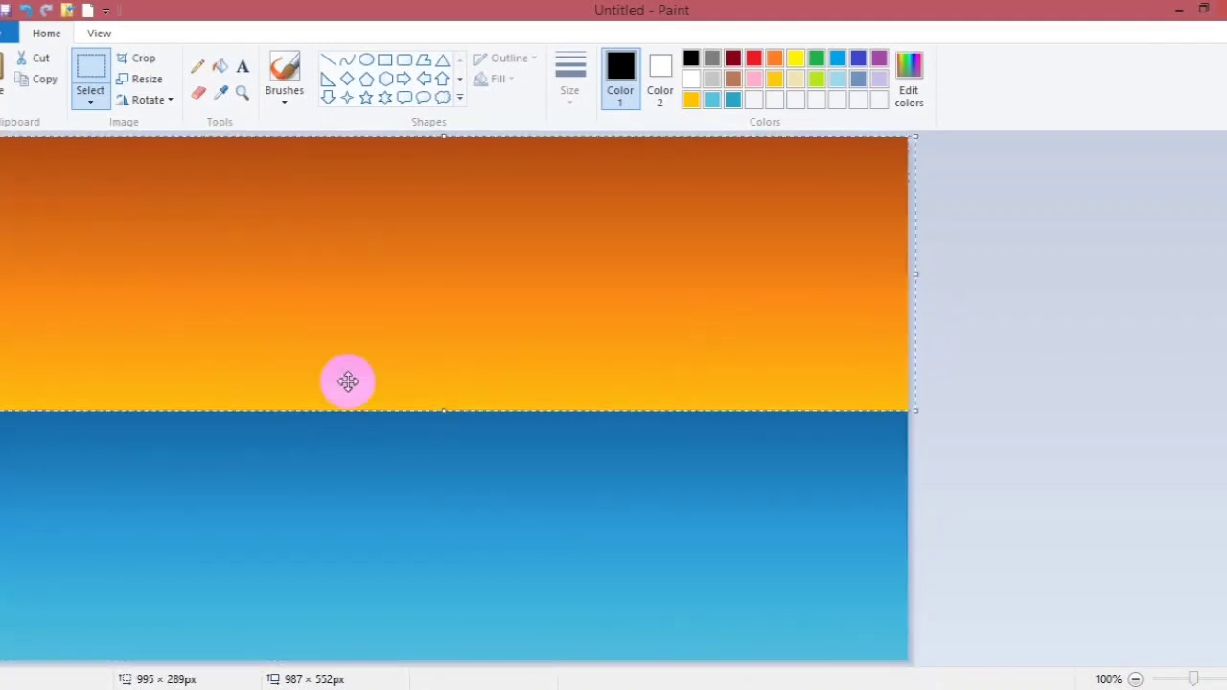
pyautogui.click(108, 444)
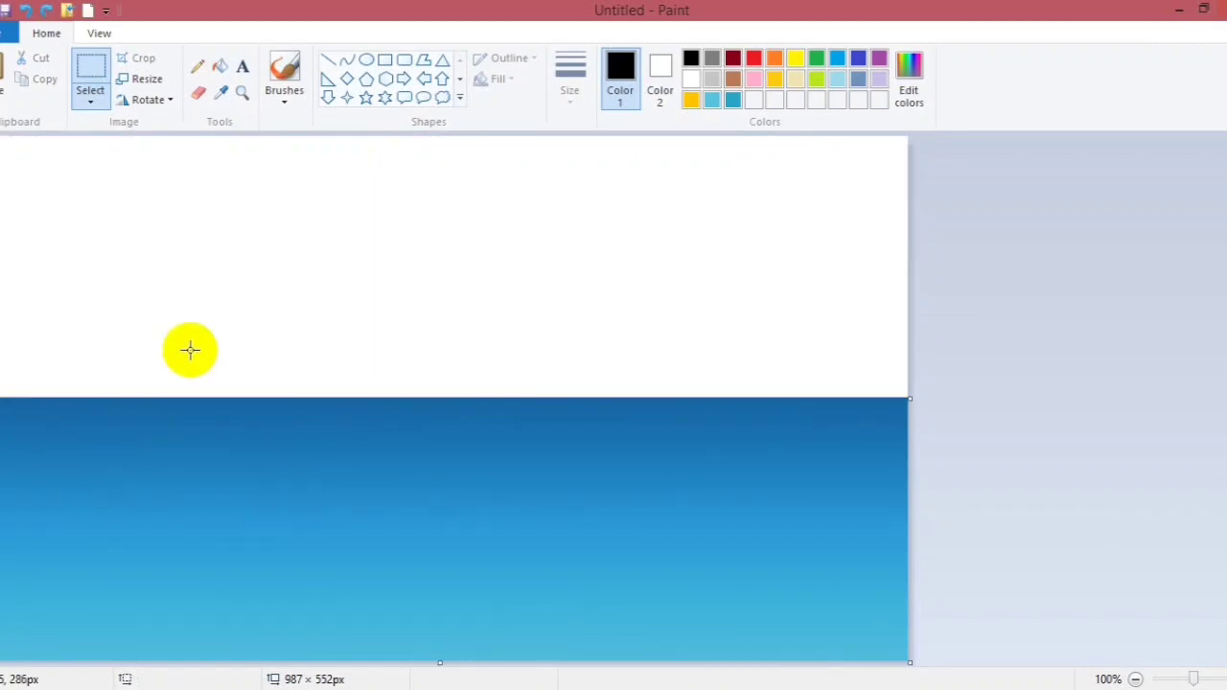
pyautogui.click(192, 345)
pyautogui.hotkey('ctrl', 'z')
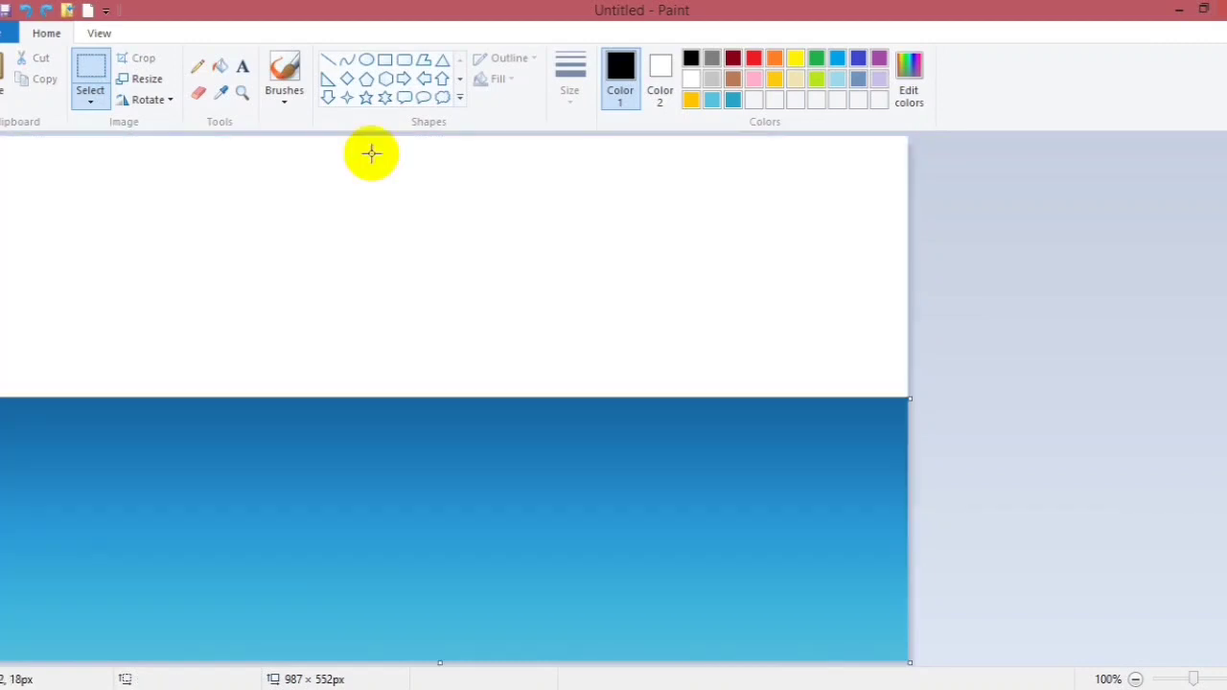
# Paste the orange gradient into the white upper half and stretch its lower edge slightly over the blue gradient.
pyautogui.rightClick(342, 214)
pyautogui.click(382, 268)
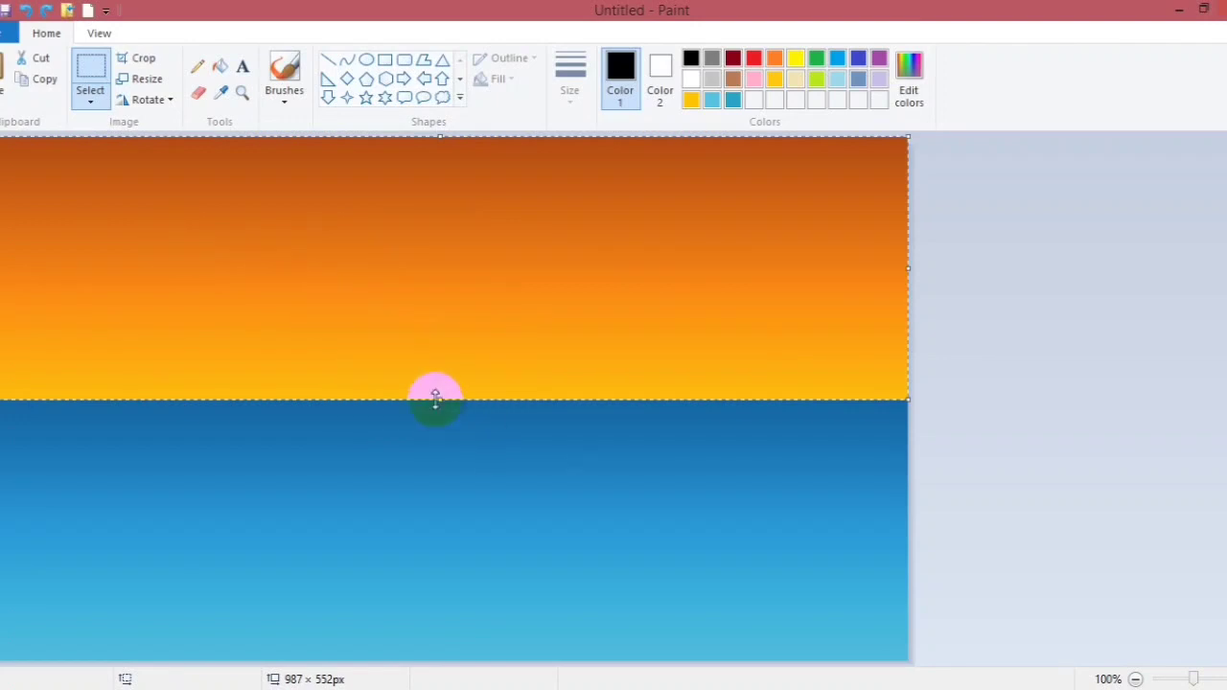
pyautogui.click(811, 488)
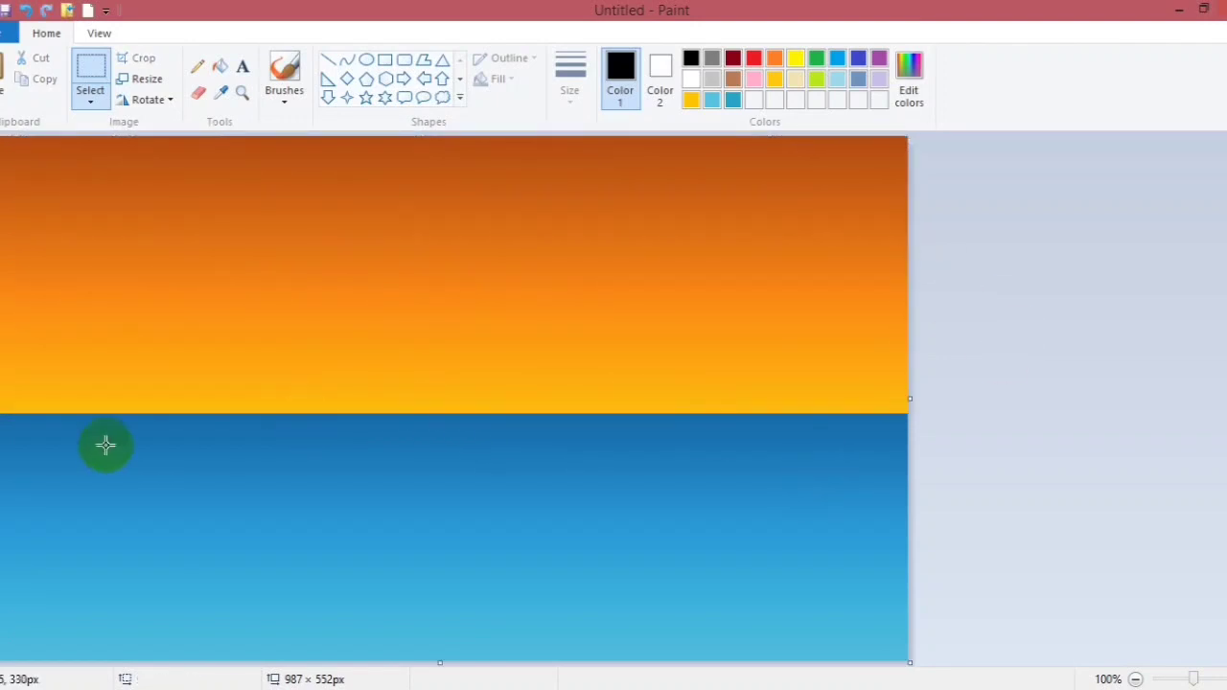
# Draw a thick black horizontal line across the whole canvas along the boundary between the orange and blue gradients.
pyautogui.click(328, 60)
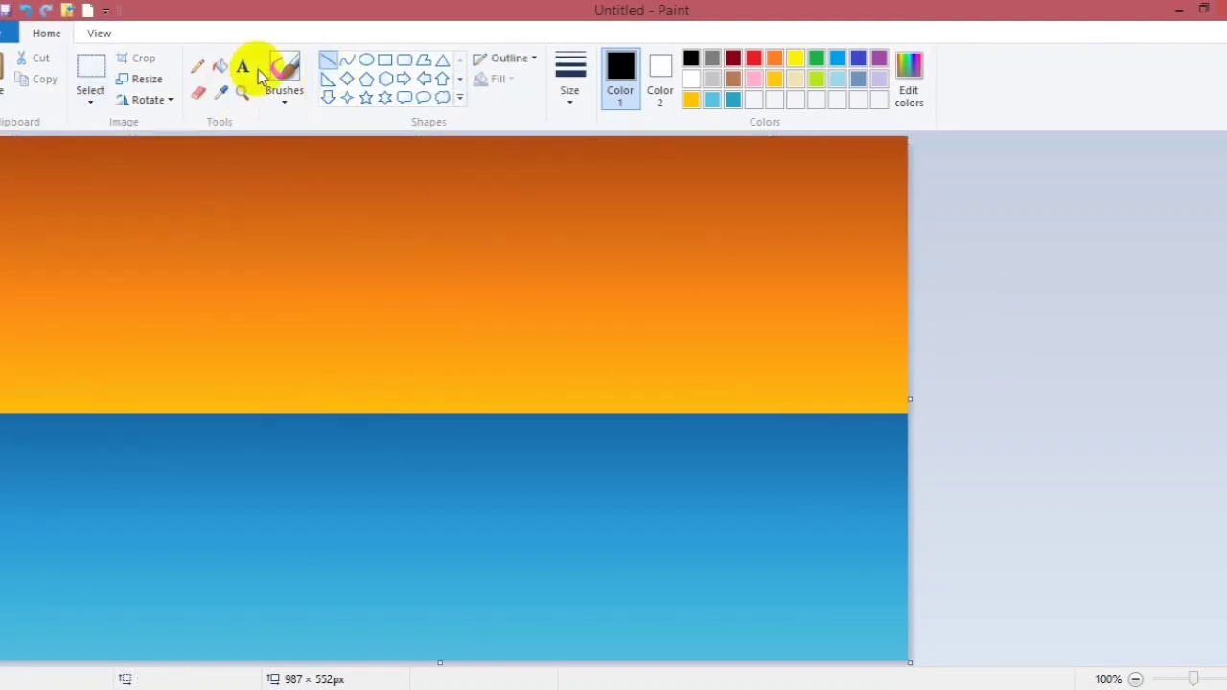
pyautogui.click(328, 62)
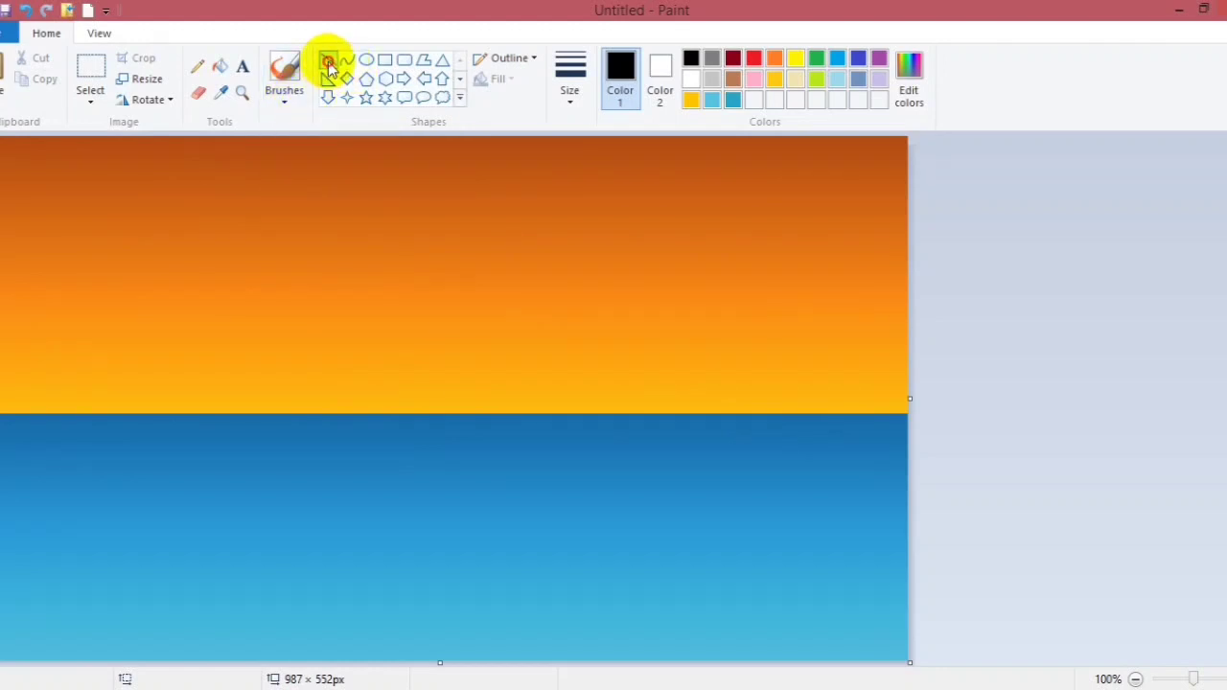
pyautogui.click(565, 95)
pyautogui.click(606, 90)
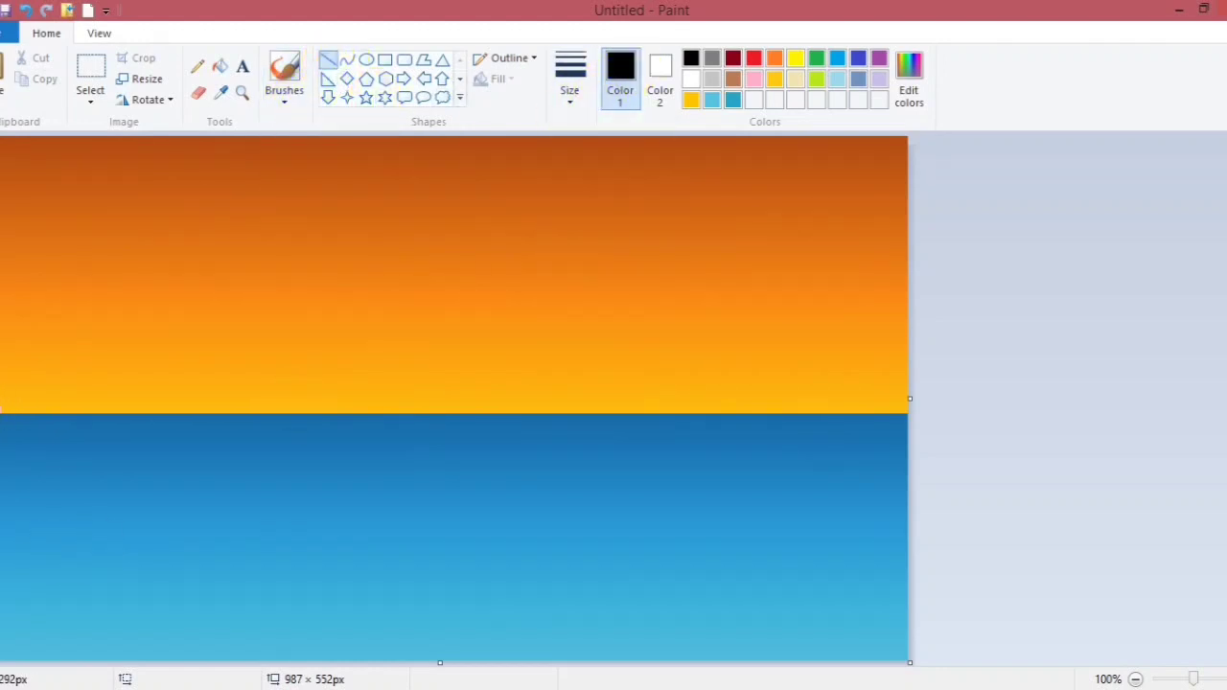
pyautogui.moveTo(0, 412); pyautogui.dragTo(995, 431)
pyautogui.click(591, 360)
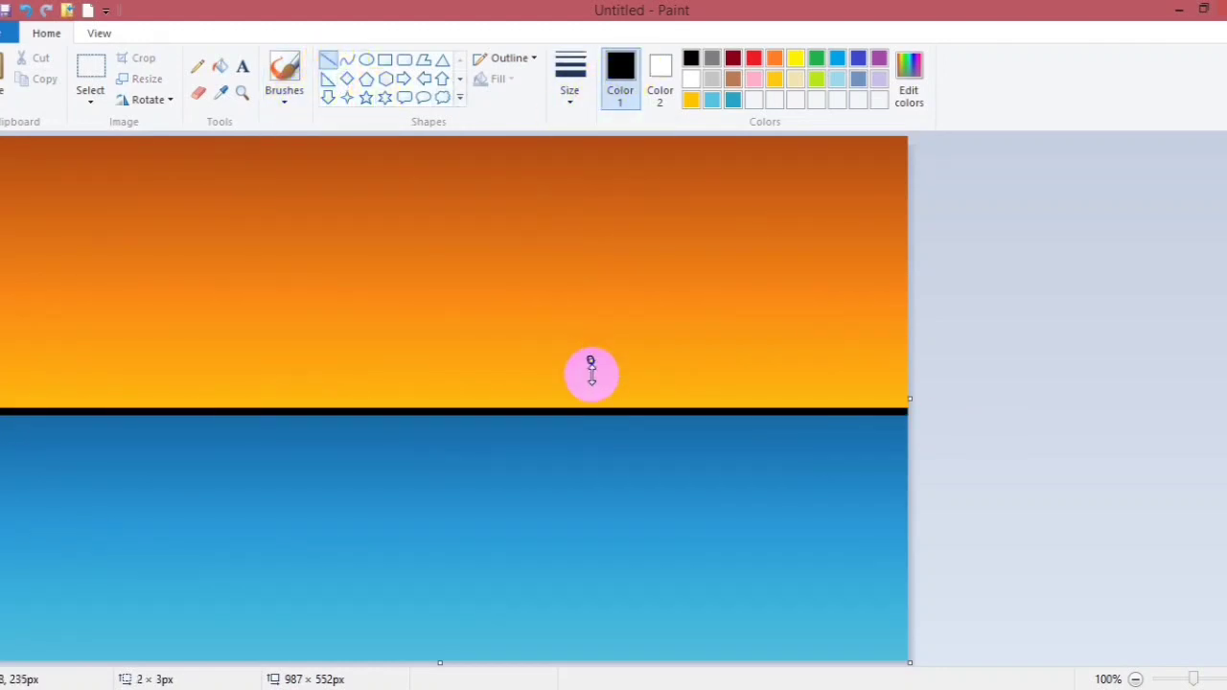
# Draw a large circle with yellow outline and solid yellow fill as the sun, resting on the middle of the black horizon line.
pyautogui.click(366, 60)
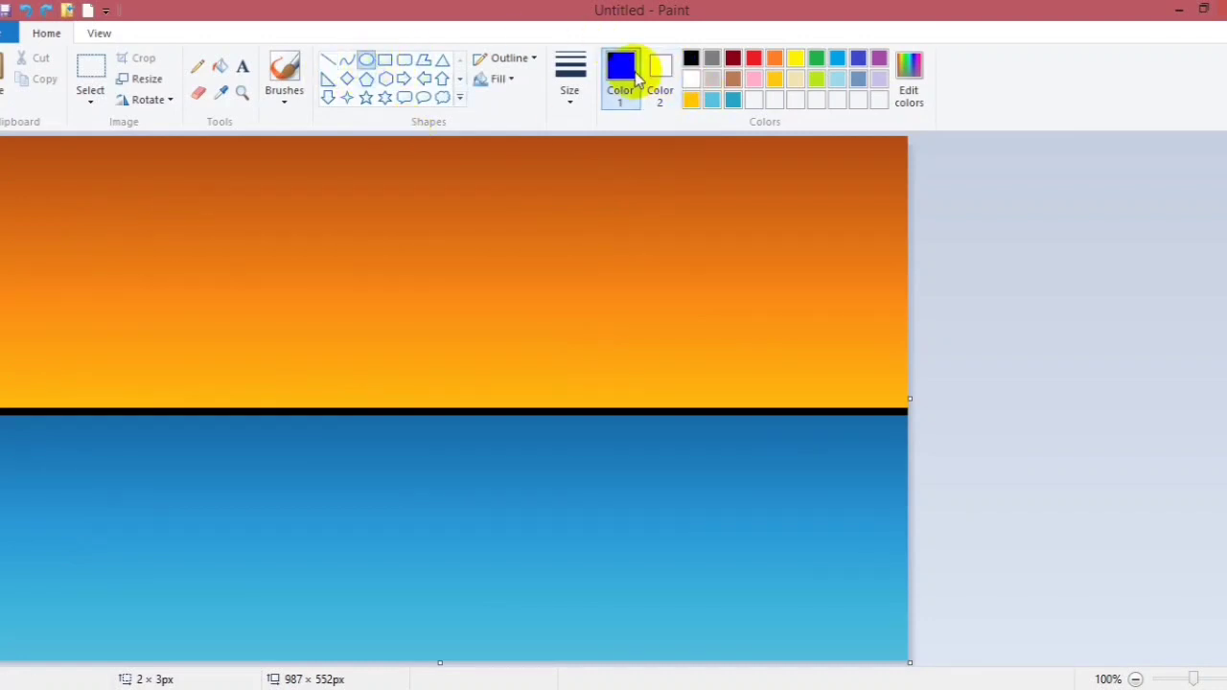
pyautogui.click(795, 60)
pyautogui.click(659, 76)
pyautogui.click(795, 59)
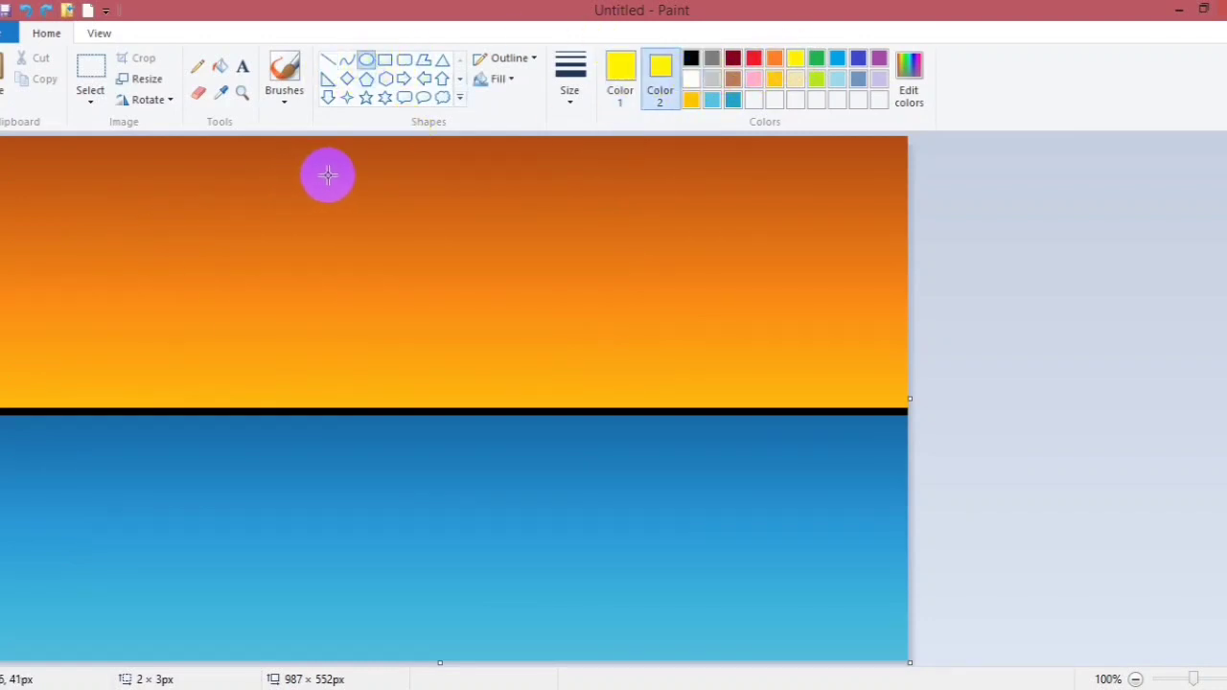
pyautogui.moveTo(318, 166); pyautogui.dragTo(556, 403)
pyautogui.click(501, 78)
pyautogui.click(519, 124)
pyautogui.click(264, 264)
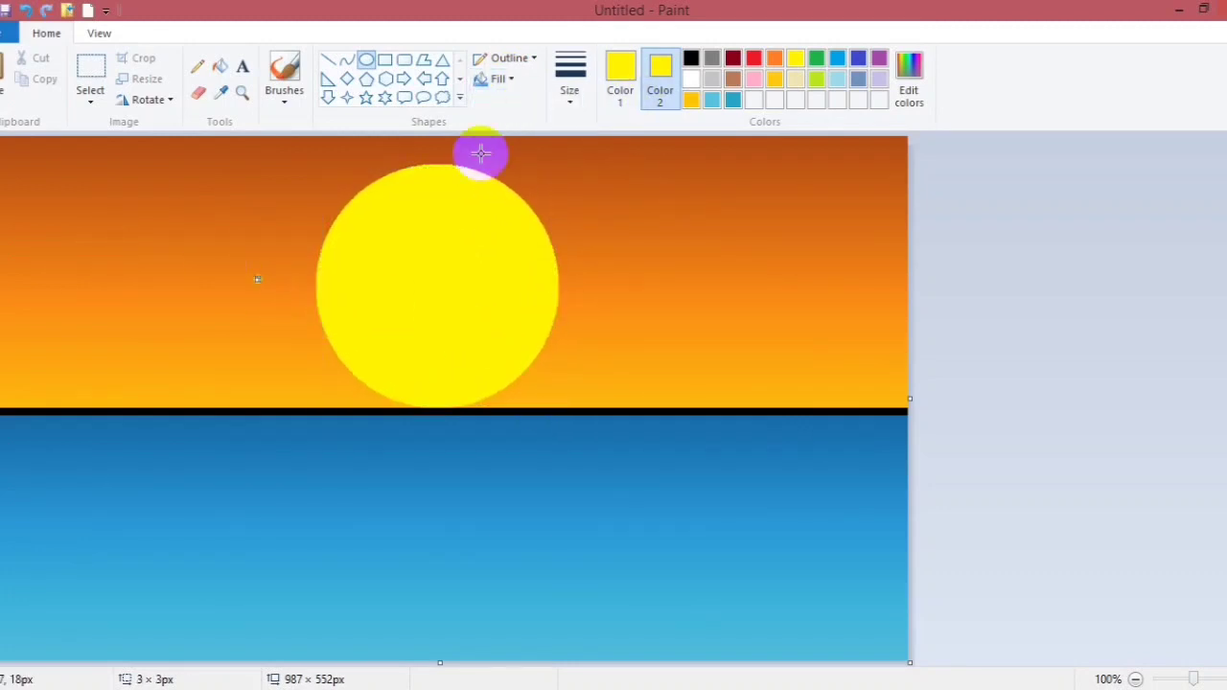
# Paint a thick black mountain outline with the brush across the canvas, above the horizon and over the sun's lower part.
pyautogui.click(293, 78)
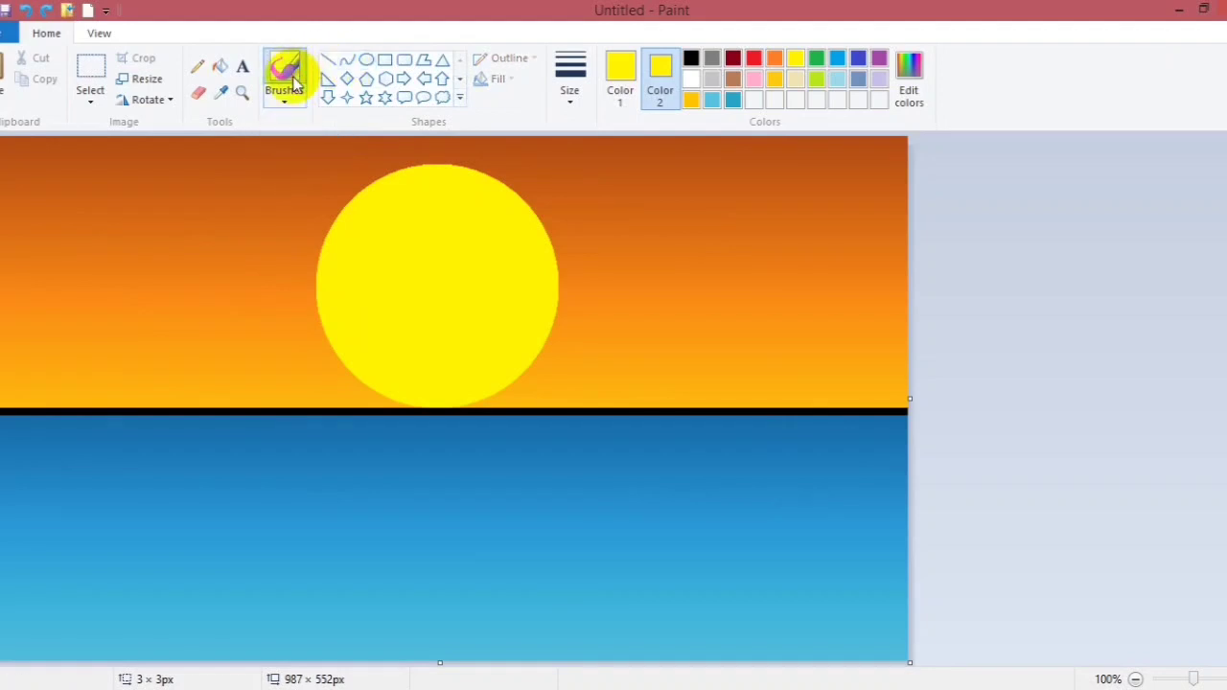
pyautogui.click(290, 94)
pyautogui.click(285, 142)
pyautogui.click(633, 69)
pyautogui.click(692, 58)
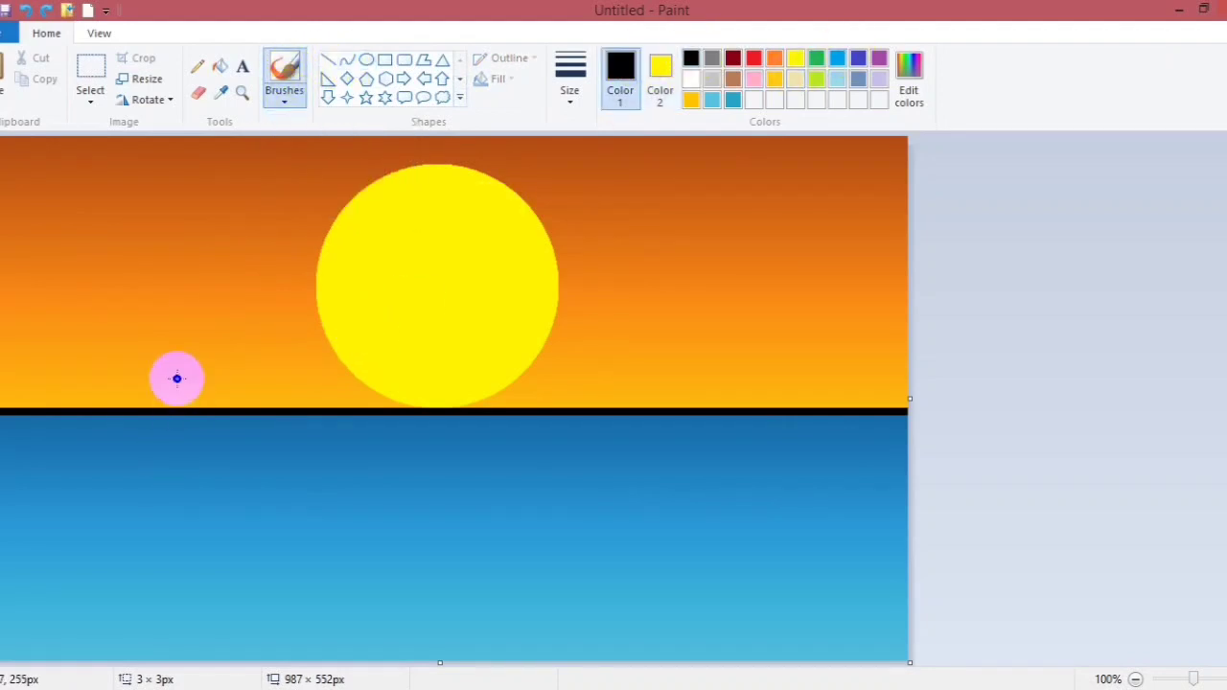
pyautogui.moveTo(1, 319)
pyautogui.mouseDown()
pyautogui.moveTo(18, 355)
pyautogui.moveTo(184, 400)
pyautogui.moveTo(348, 375)
pyautogui.moveTo(417, 399)
pyautogui.moveTo(555, 301)
pyautogui.moveTo(655, 282)
pyautogui.moveTo(703, 314)
pyautogui.moveTo(782, 337)
pyautogui.moveTo(863, 324)
pyautogui.moveTo(934, 375)
pyautogui.mouseUp()
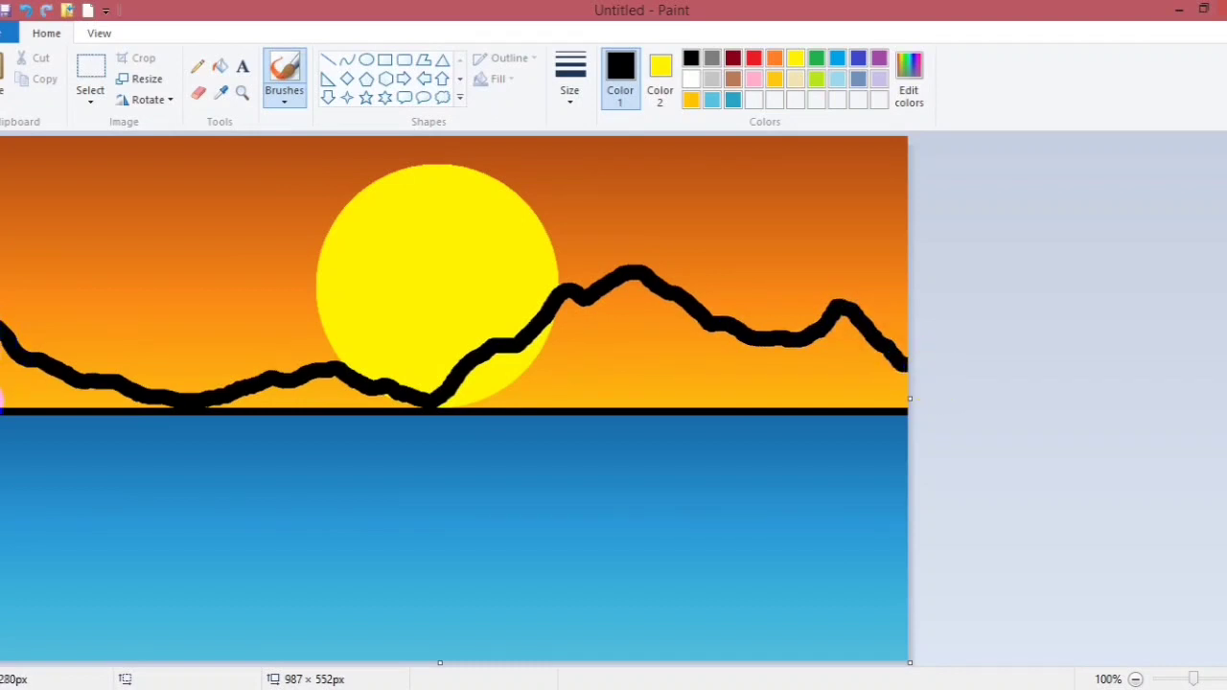
# Paint the whole area between the mountain outline and the horizon line solid black with the brush.
pyautogui.moveTo(35, 404); pyautogui.dragTo(160, 408)
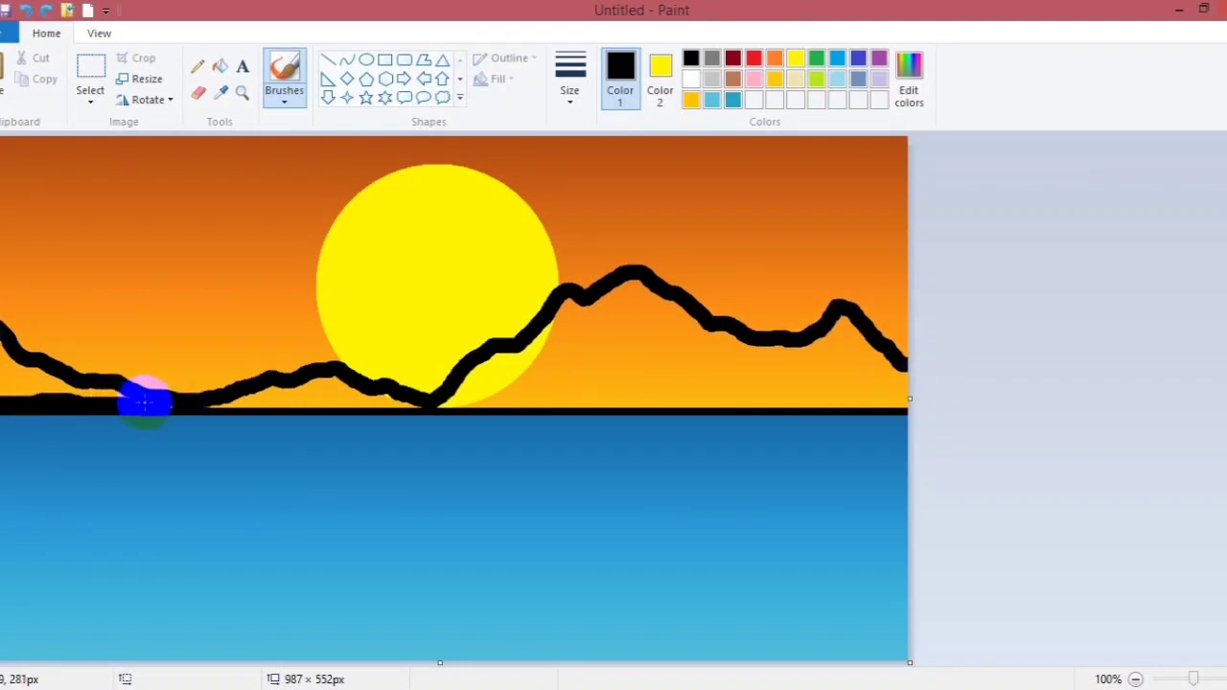
pyautogui.moveTo(142, 397)
pyautogui.mouseDown()
pyautogui.moveTo(76, 396)
pyautogui.moveTo(140, 403)
pyautogui.moveTo(17, 370)
pyautogui.moveTo(1, 334)
pyautogui.moveTo(57, 380)
pyautogui.mouseUp()
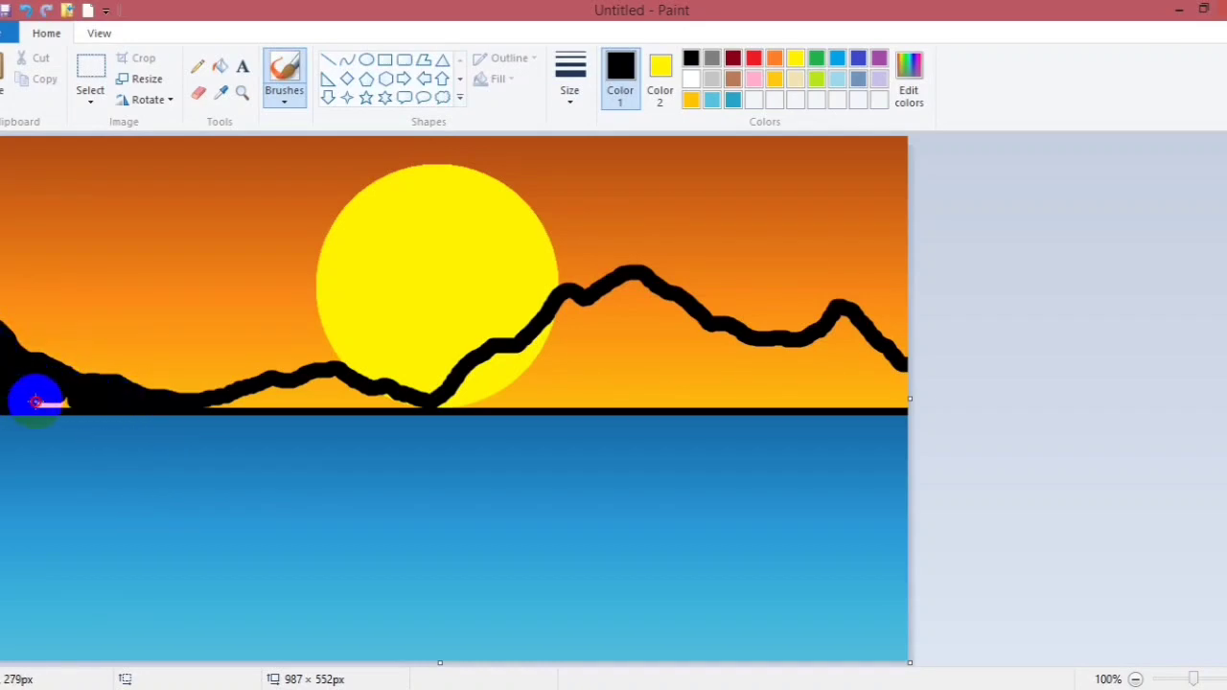
pyautogui.moveTo(73, 399)
pyautogui.mouseDown()
pyautogui.moveTo(148, 415)
pyautogui.moveTo(12, 351)
pyautogui.moveTo(85, 414)
pyautogui.moveTo(334, 381)
pyautogui.moveTo(346, 386)
pyautogui.moveTo(257, 400)
pyautogui.moveTo(411, 405)
pyautogui.moveTo(316, 389)
pyautogui.moveTo(431, 404)
pyautogui.moveTo(531, 352)
pyautogui.moveTo(569, 305)
pyautogui.moveTo(538, 352)
pyautogui.moveTo(571, 327)
pyautogui.moveTo(555, 327)
pyautogui.moveTo(551, 366)
pyautogui.moveTo(490, 374)
pyautogui.moveTo(481, 396)
pyautogui.moveTo(456, 401)
pyautogui.moveTo(613, 400)
pyautogui.moveTo(548, 389)
pyautogui.mouseUp()
pyautogui.hotkey('ctrl', 'z')
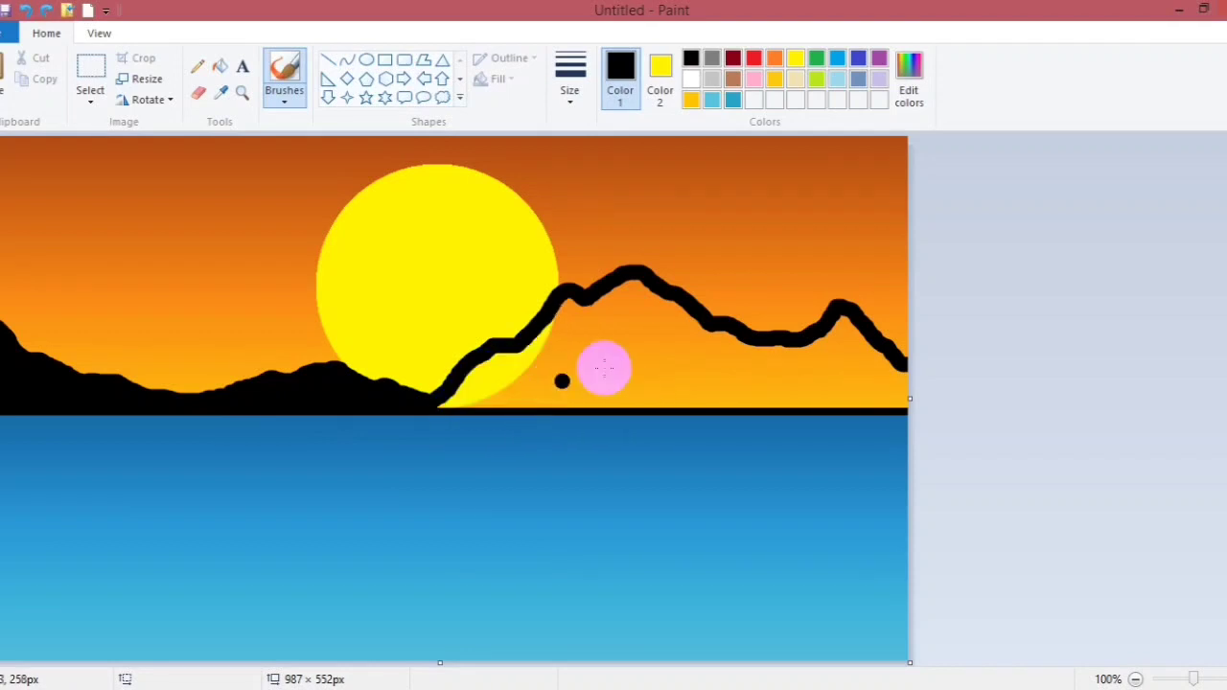
pyautogui.moveTo(457, 402)
pyautogui.mouseDown()
pyautogui.moveTo(562, 400)
pyautogui.moveTo(579, 303)
pyautogui.moveTo(560, 309)
pyautogui.moveTo(555, 367)
pyautogui.moveTo(568, 328)
pyautogui.moveTo(547, 327)
pyautogui.moveTo(460, 400)
pyautogui.moveTo(483, 373)
pyautogui.moveTo(534, 375)
pyautogui.moveTo(546, 395)
pyautogui.moveTo(532, 369)
pyautogui.moveTo(544, 375)
pyautogui.moveTo(504, 382)
pyautogui.moveTo(514, 388)
pyautogui.moveTo(480, 370)
pyautogui.moveTo(611, 386)
pyautogui.moveTo(567, 403)
pyautogui.moveTo(916, 405)
pyautogui.moveTo(739, 409)
pyautogui.moveTo(916, 388)
pyautogui.moveTo(847, 326)
pyautogui.moveTo(836, 335)
pyautogui.moveTo(850, 348)
pyautogui.moveTo(835, 334)
pyautogui.moveTo(734, 342)
pyautogui.moveTo(648, 285)
pyautogui.moveTo(581, 310)
pyautogui.moveTo(617, 296)
pyautogui.moveTo(675, 309)
pyautogui.moveTo(628, 294)
pyautogui.moveTo(857, 370)
pyautogui.moveTo(801, 385)
pyautogui.moveTo(694, 365)
pyautogui.moveTo(726, 351)
pyautogui.moveTo(617, 317)
pyautogui.moveTo(657, 314)
pyautogui.moveTo(574, 336)
pyautogui.moveTo(622, 347)
pyautogui.moveTo(614, 355)
pyautogui.moveTo(664, 380)
pyautogui.moveTo(602, 388)
pyautogui.moveTo(692, 366)
pyautogui.mouseUp()
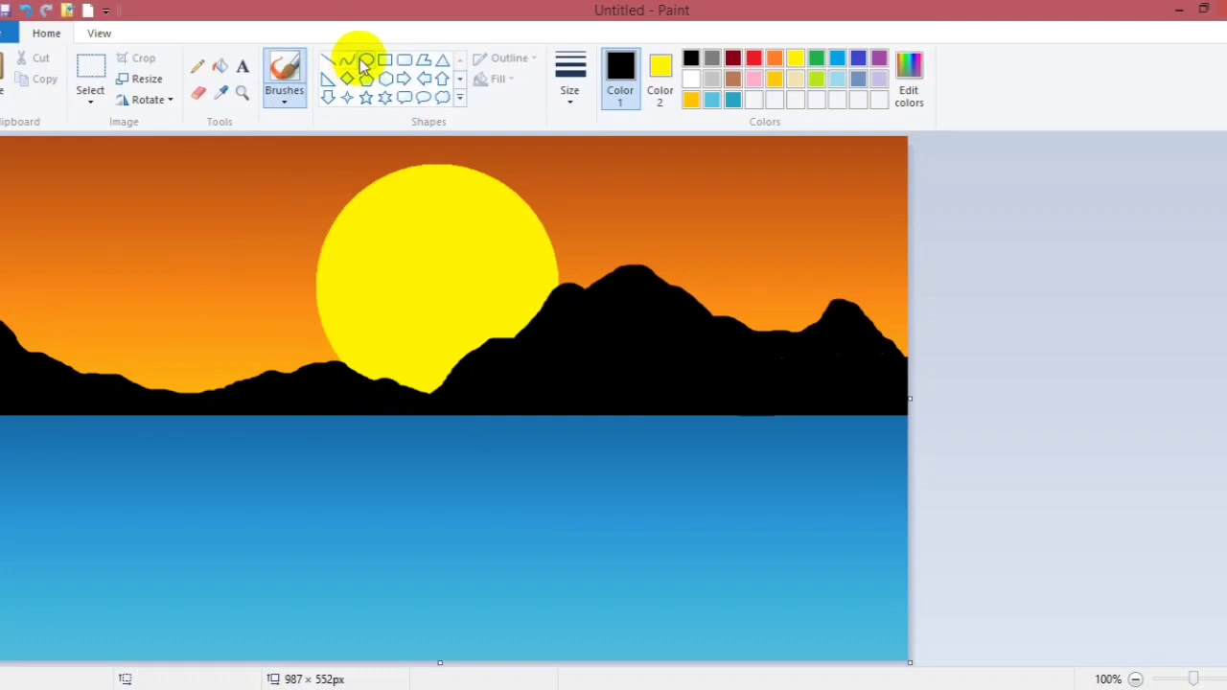
pyautogui.click(366, 61)
pyautogui.click(710, 60)
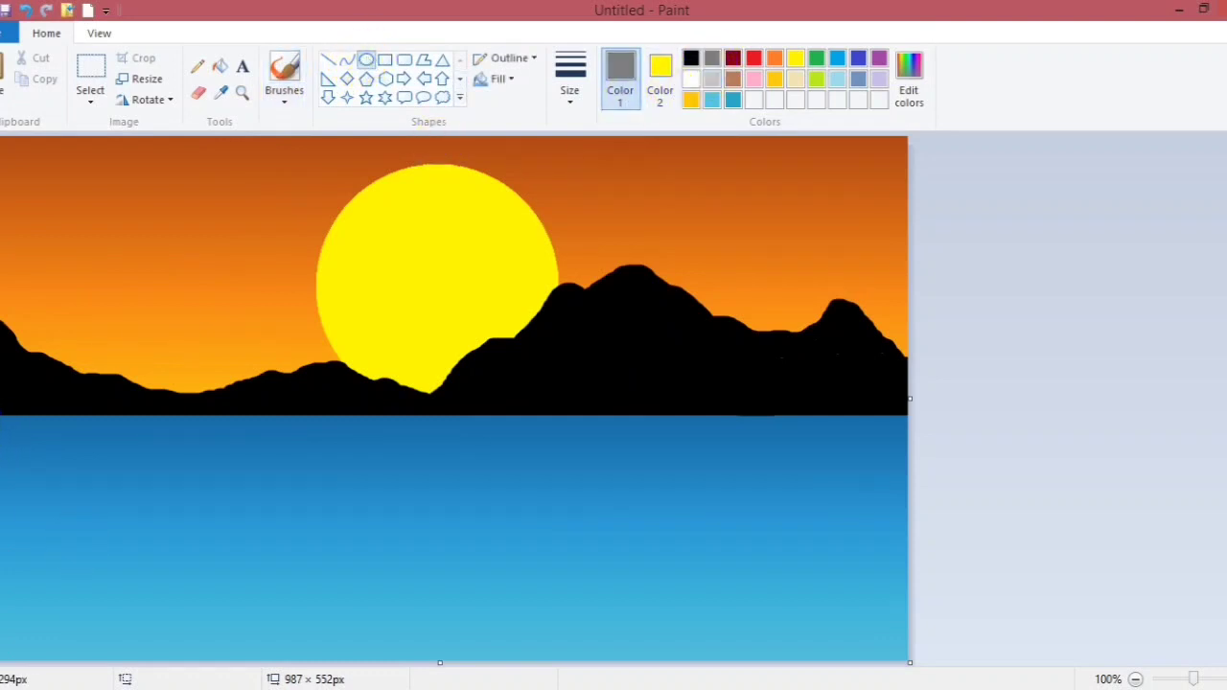
pyautogui.click(690, 59)
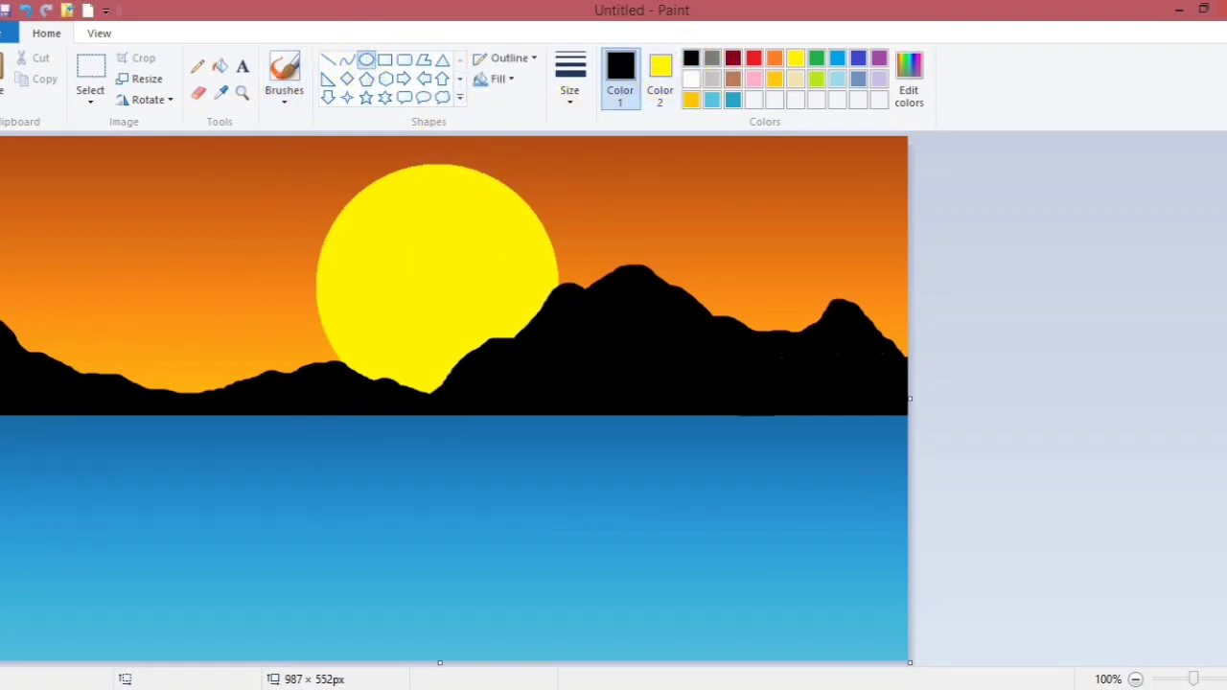
# Brush the mountains' reflection below the horizon: outline it in black across the canvas and fill it solid black.
pyautogui.click(285, 67)
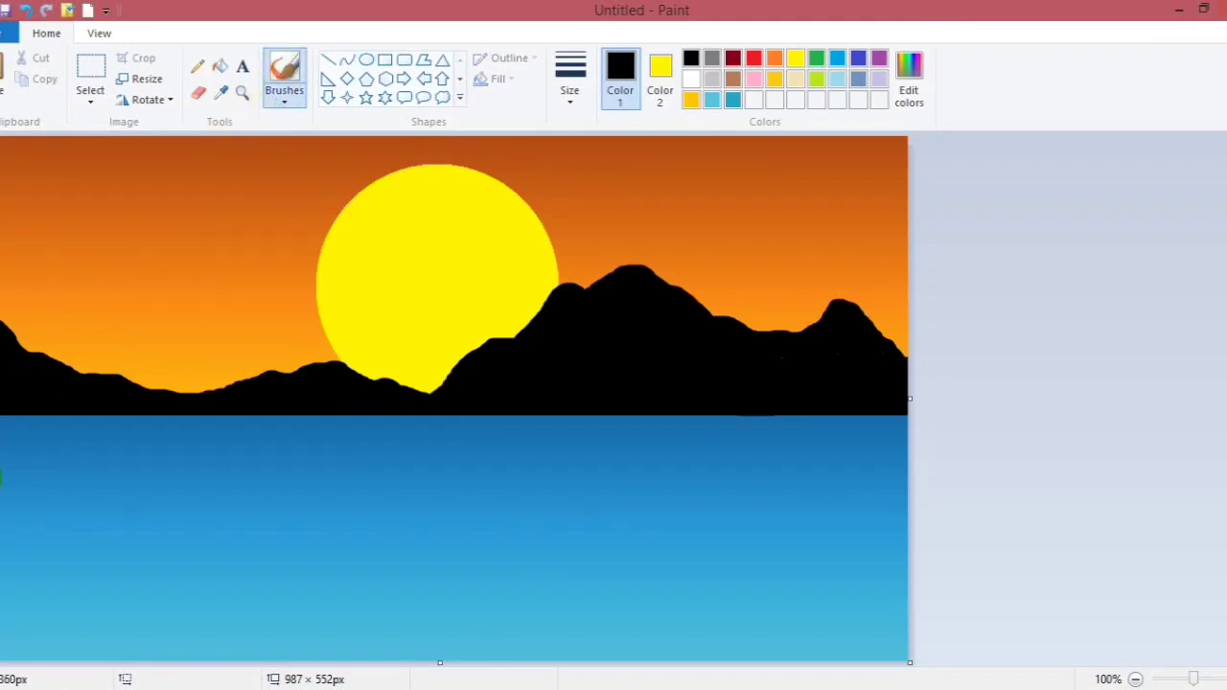
pyautogui.moveTo(113, 436)
pyautogui.mouseDown()
pyautogui.moveTo(183, 422)
pyautogui.moveTo(351, 452)
pyautogui.moveTo(434, 437)
pyautogui.moveTo(570, 490)
pyautogui.moveTo(710, 512)
pyautogui.moveTo(778, 467)
pyautogui.moveTo(837, 464)
pyautogui.moveTo(905, 438)
pyautogui.mouseUp()
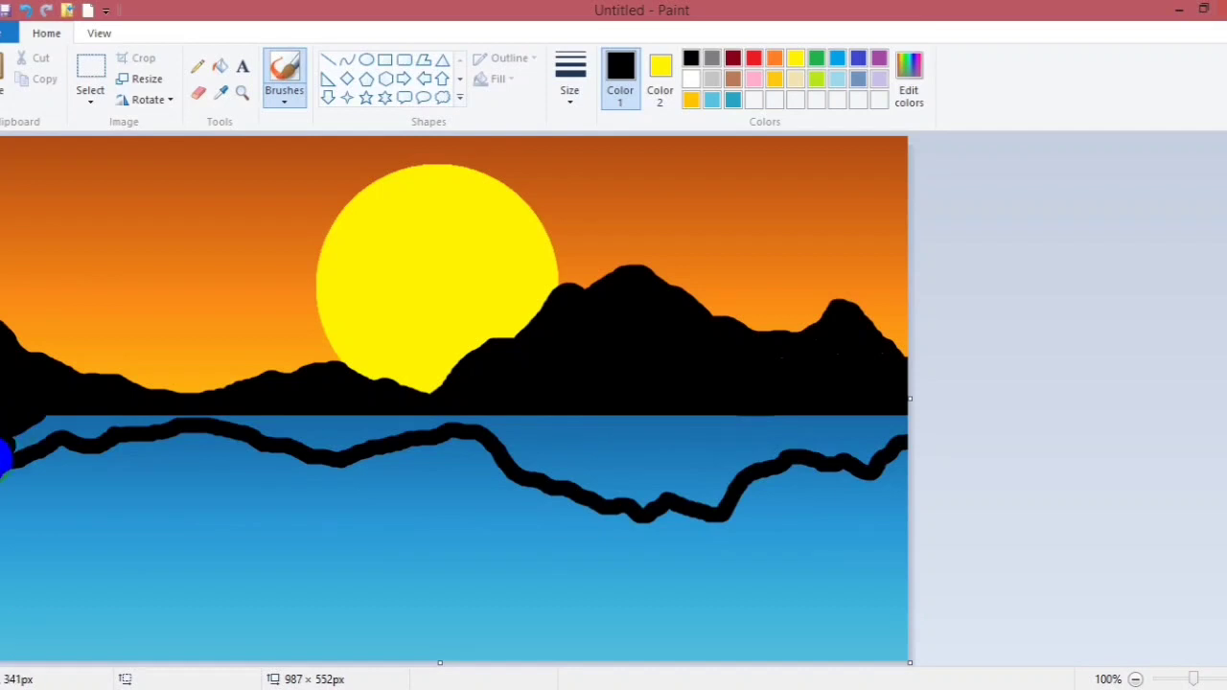
pyautogui.moveTo(17, 441)
pyautogui.mouseDown()
pyautogui.moveTo(159, 417)
pyautogui.moveTo(84, 420)
pyautogui.moveTo(317, 417)
pyautogui.moveTo(238, 422)
pyautogui.moveTo(317, 444)
pyautogui.moveTo(432, 420)
pyautogui.moveTo(303, 422)
pyautogui.moveTo(327, 430)
pyautogui.moveTo(312, 433)
pyautogui.moveTo(526, 422)
pyautogui.mouseUp()
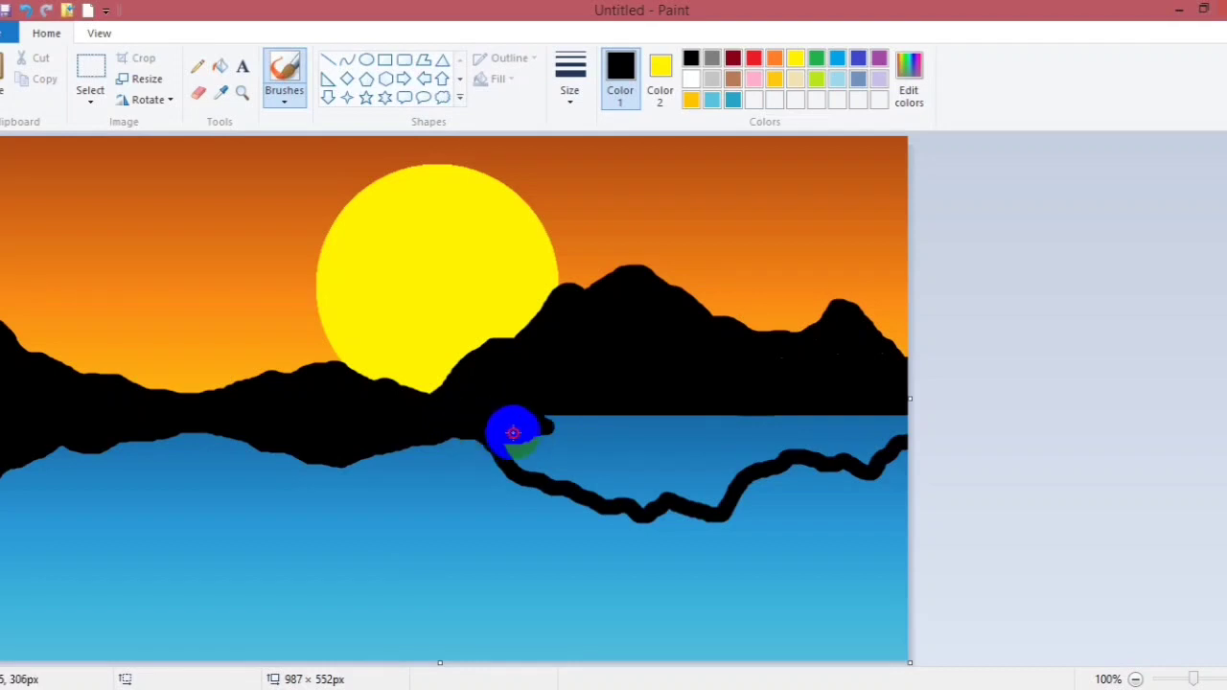
pyautogui.moveTo(543, 468)
pyautogui.mouseDown()
pyautogui.moveTo(601, 479)
pyautogui.moveTo(554, 474)
pyautogui.moveTo(608, 490)
pyautogui.moveTo(597, 493)
pyautogui.moveTo(643, 502)
pyautogui.moveTo(656, 491)
pyautogui.moveTo(657, 478)
pyautogui.moveTo(546, 460)
pyautogui.moveTo(522, 438)
pyautogui.moveTo(568, 431)
pyautogui.moveTo(541, 420)
pyautogui.moveTo(906, 420)
pyautogui.moveTo(912, 434)
pyautogui.moveTo(864, 461)
pyautogui.moveTo(809, 435)
pyautogui.moveTo(784, 447)
pyautogui.moveTo(817, 450)
pyautogui.moveTo(724, 490)
pyautogui.moveTo(673, 496)
pyautogui.moveTo(721, 486)
pyautogui.moveTo(692, 464)
pyautogui.moveTo(779, 457)
pyautogui.moveTo(629, 472)
pyautogui.moveTo(625, 455)
pyautogui.moveTo(690, 432)
pyautogui.moveTo(580, 439)
pyautogui.moveTo(616, 458)
pyautogui.moveTo(575, 460)
pyautogui.moveTo(609, 420)
pyautogui.mouseUp()
# Draw a solid yellow ellipse in the water below the sun as its reflection, slightly flattened and shifted to align with the sun.
pyautogui.click(366, 60)
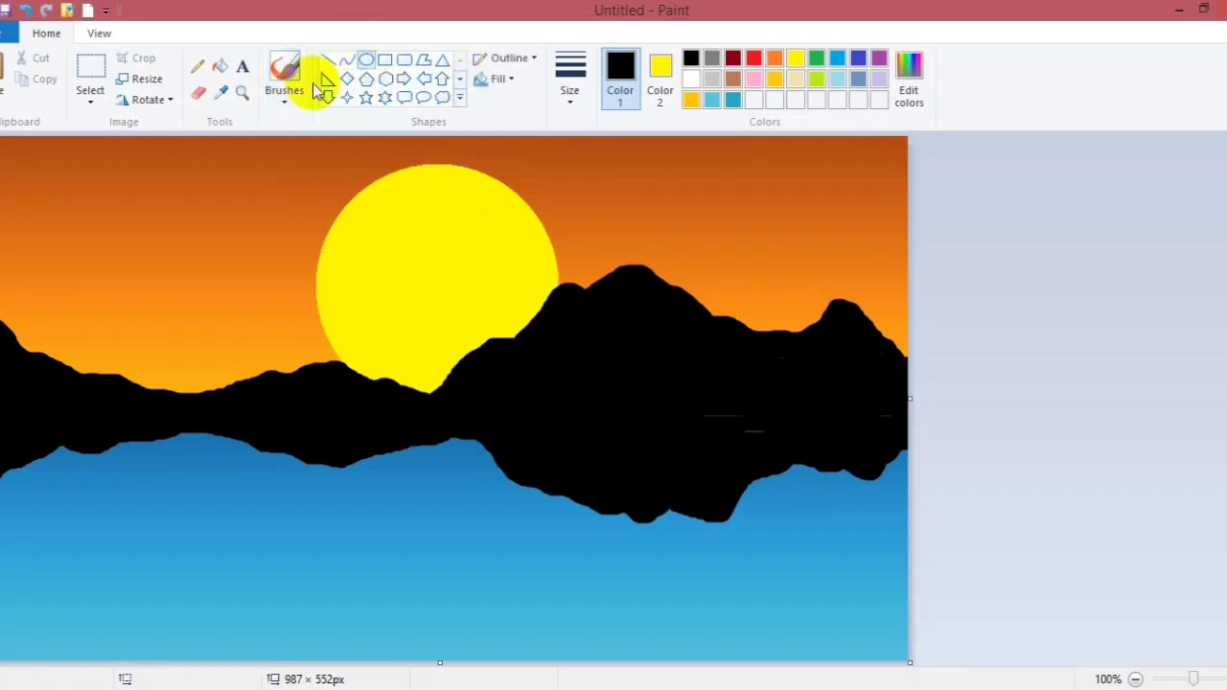
pyautogui.click(795, 57)
pyautogui.moveTo(369, 428); pyautogui.dragTo(597, 624)
pyautogui.moveTo(430, 547); pyautogui.dragTo(384, 532)
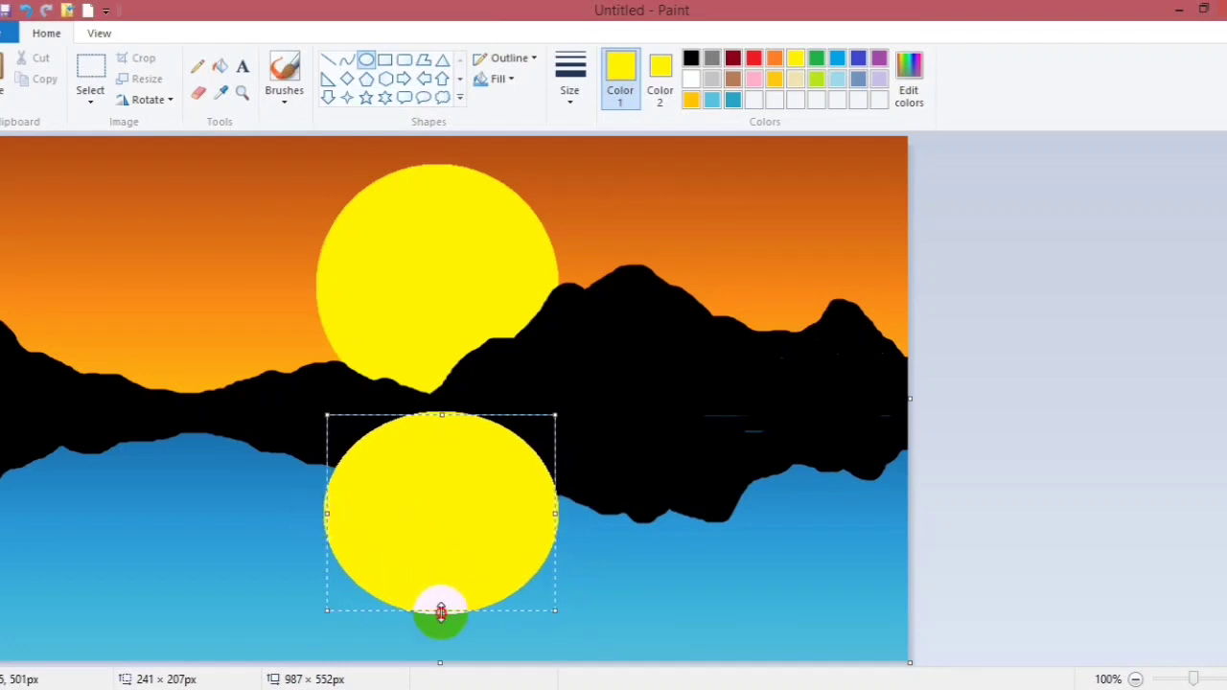
pyautogui.moveTo(438, 607); pyautogui.dragTo(438, 598)
pyautogui.moveTo(424, 502); pyautogui.dragTo(406, 502)
pyautogui.click(575, 551)
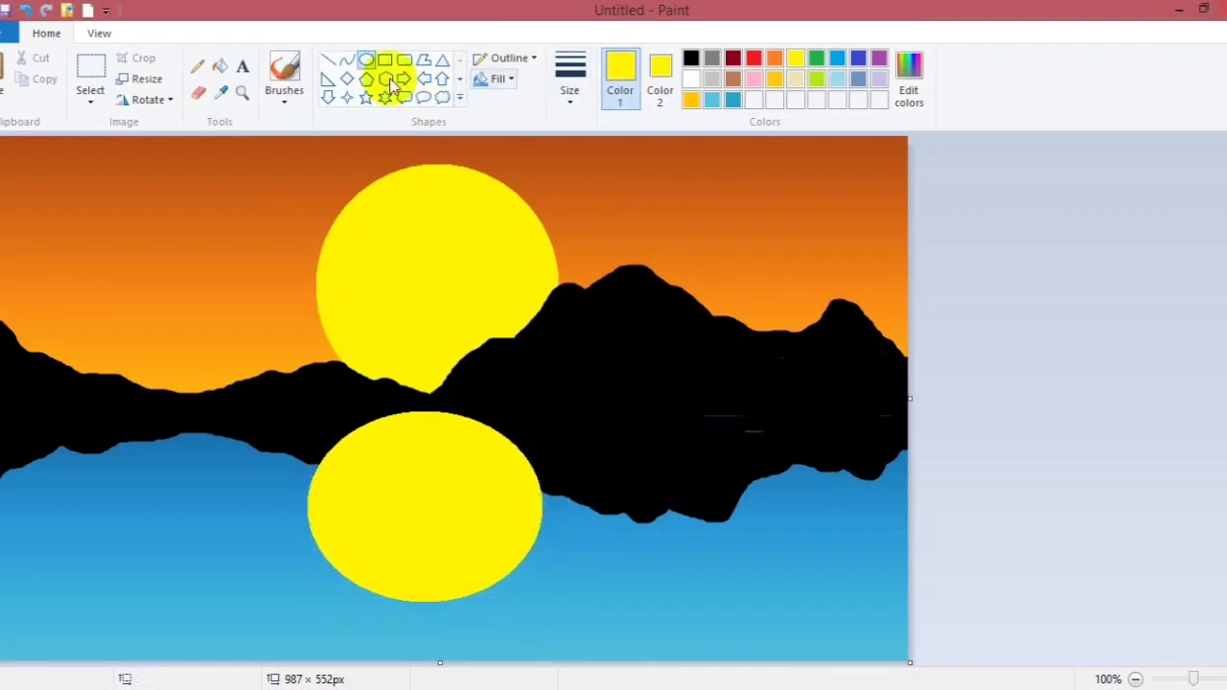
# Brush a black mountain reflection with a notched edge over the upper part of the reflected sun.
pyautogui.click(284, 72)
pyautogui.click(691, 57)
pyautogui.click(526, 300)
pyautogui.hotkey('ctrl', 'z')
pyautogui.click(317, 451)
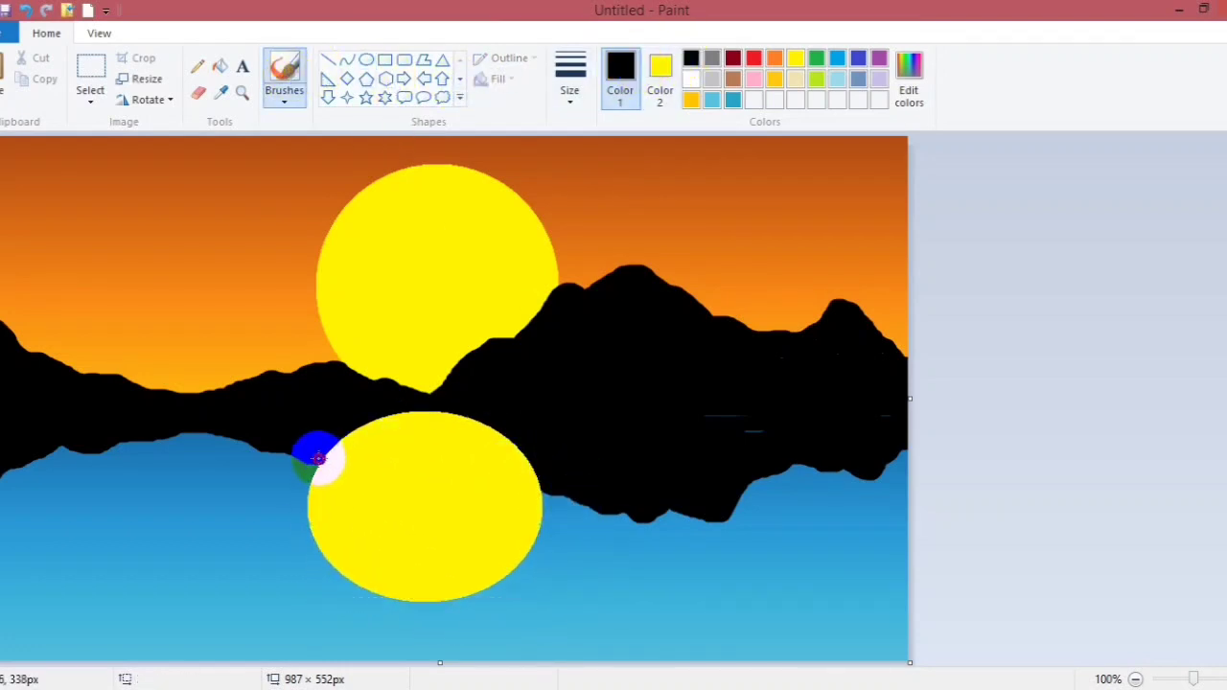
pyautogui.moveTo(317, 457)
pyautogui.mouseDown()
pyautogui.moveTo(363, 478)
pyautogui.moveTo(449, 439)
pyautogui.moveTo(554, 480)
pyautogui.moveTo(461, 432)
pyautogui.moveTo(505, 423)
pyautogui.moveTo(420, 409)
pyautogui.moveTo(447, 430)
pyautogui.moveTo(328, 453)
pyautogui.moveTo(362, 465)
pyautogui.moveTo(374, 455)
pyautogui.moveTo(345, 464)
pyautogui.moveTo(684, 420)
pyautogui.moveTo(893, 417)
pyautogui.moveTo(490, 445)
pyautogui.mouseUp()
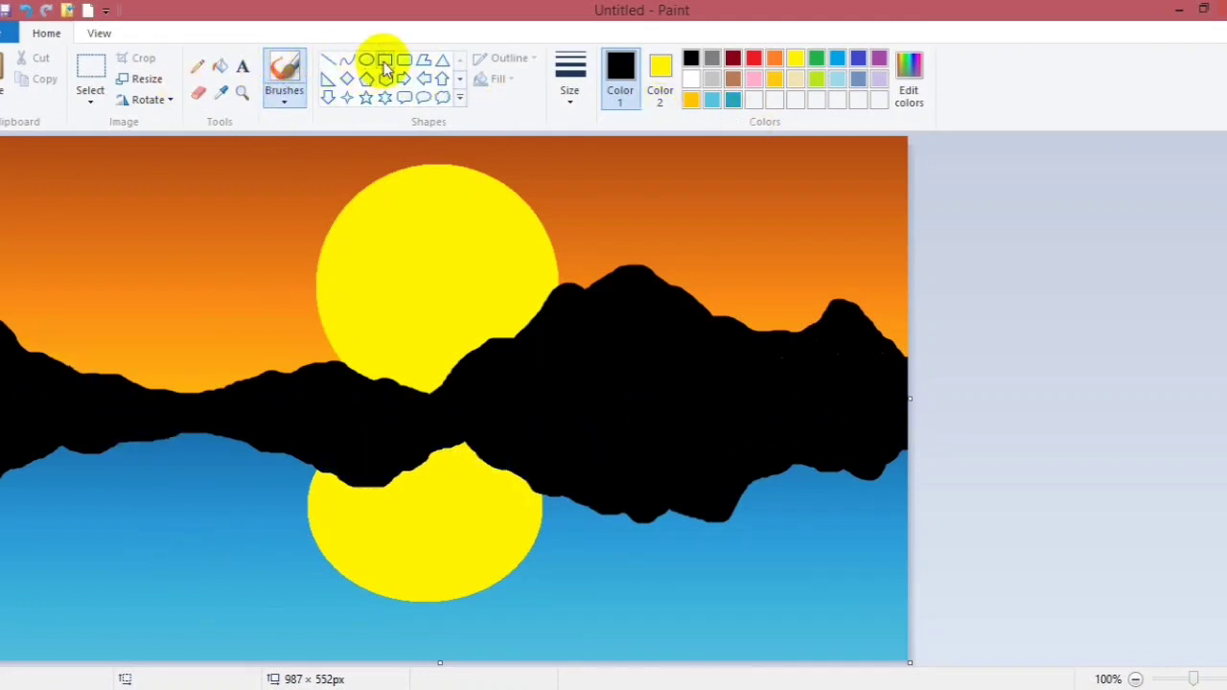
# Select the Rectangle shape and set both Color 1 and Color 2 to light turquoise.
pyautogui.click(840, 79)
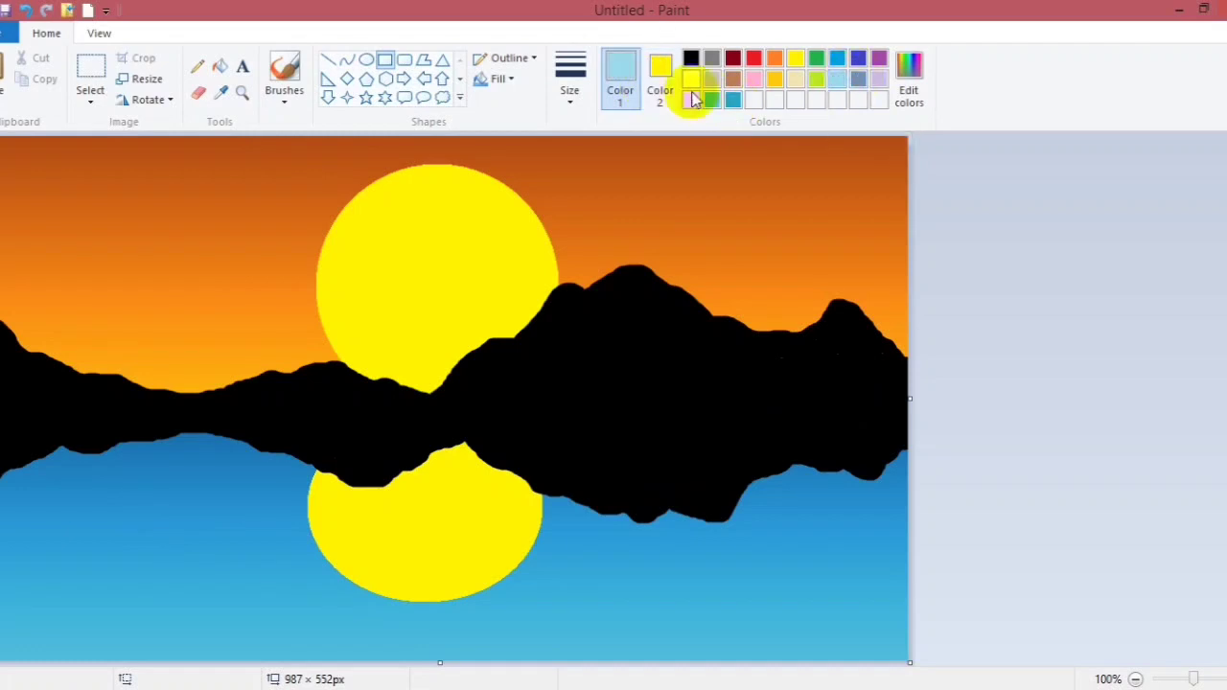
pyautogui.click(909, 67)
pyautogui.click(813, 196)
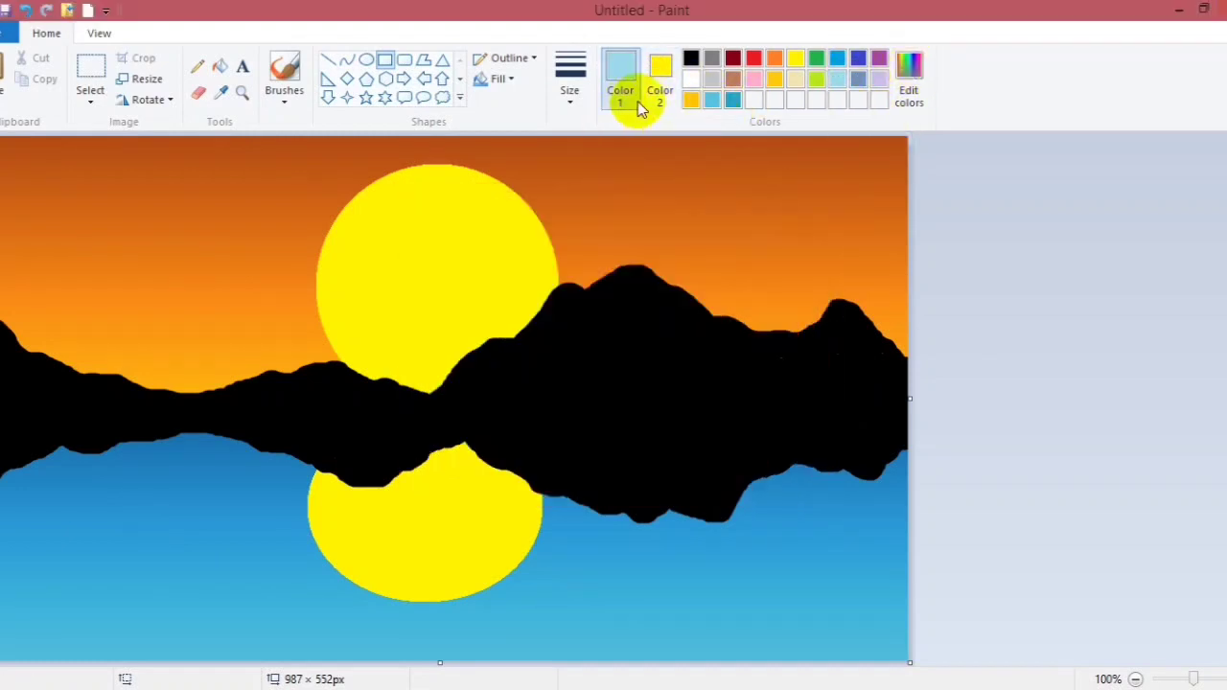
pyautogui.click(571, 82)
pyautogui.click(660, 81)
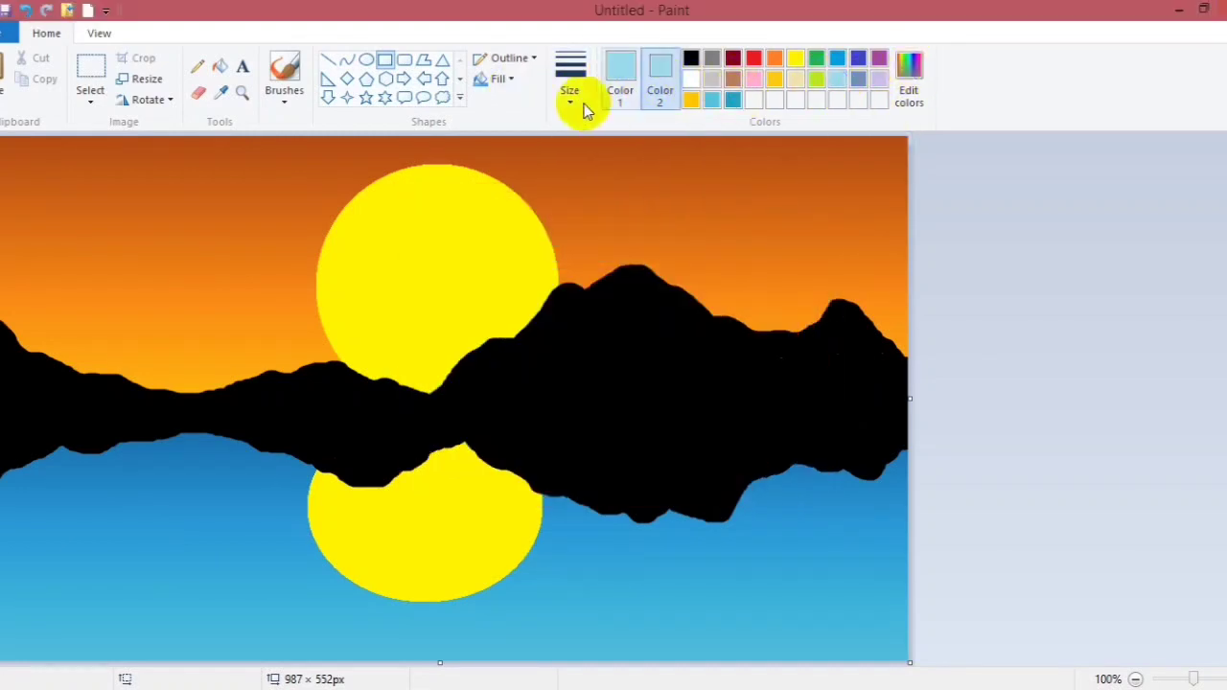
pyautogui.click(620, 81)
# Draw a light turquoise rectangle about 985 × 251 px covering the whole water area below the horizon.
pyautogui.click(513, 84)
pyautogui.click(513, 83)
pyautogui.click(532, 64)
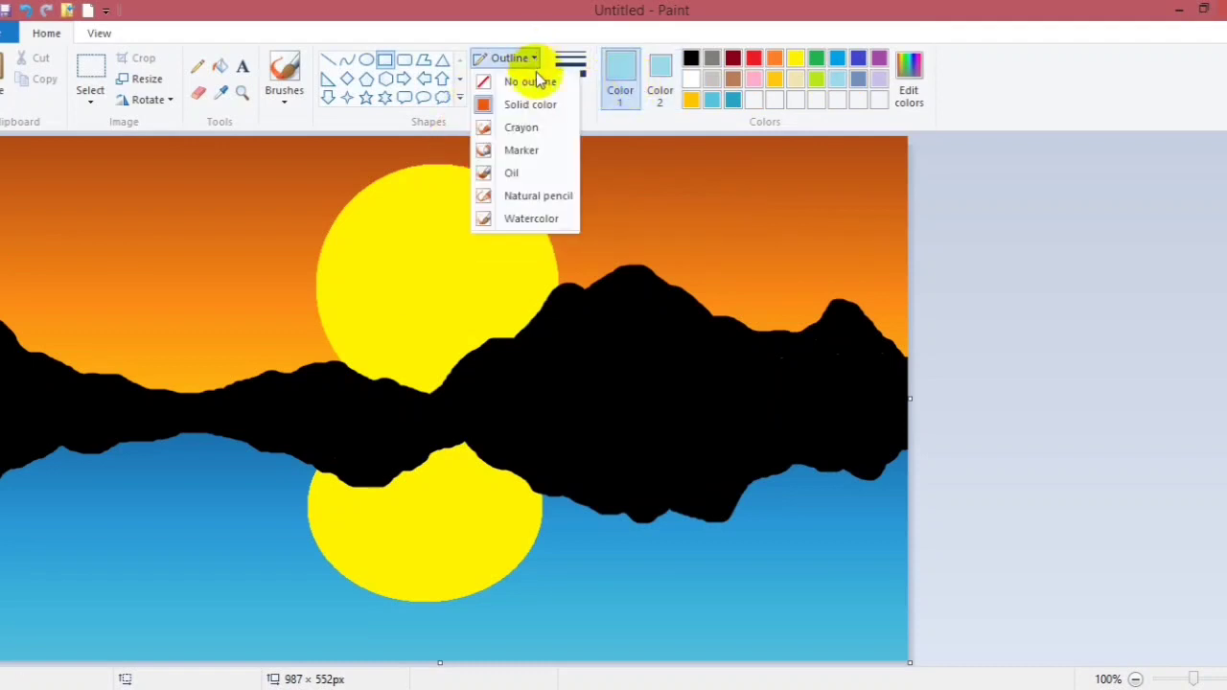
pyautogui.click(536, 58)
pyautogui.moveTo(0, 403); pyautogui.dragTo(907, 662)
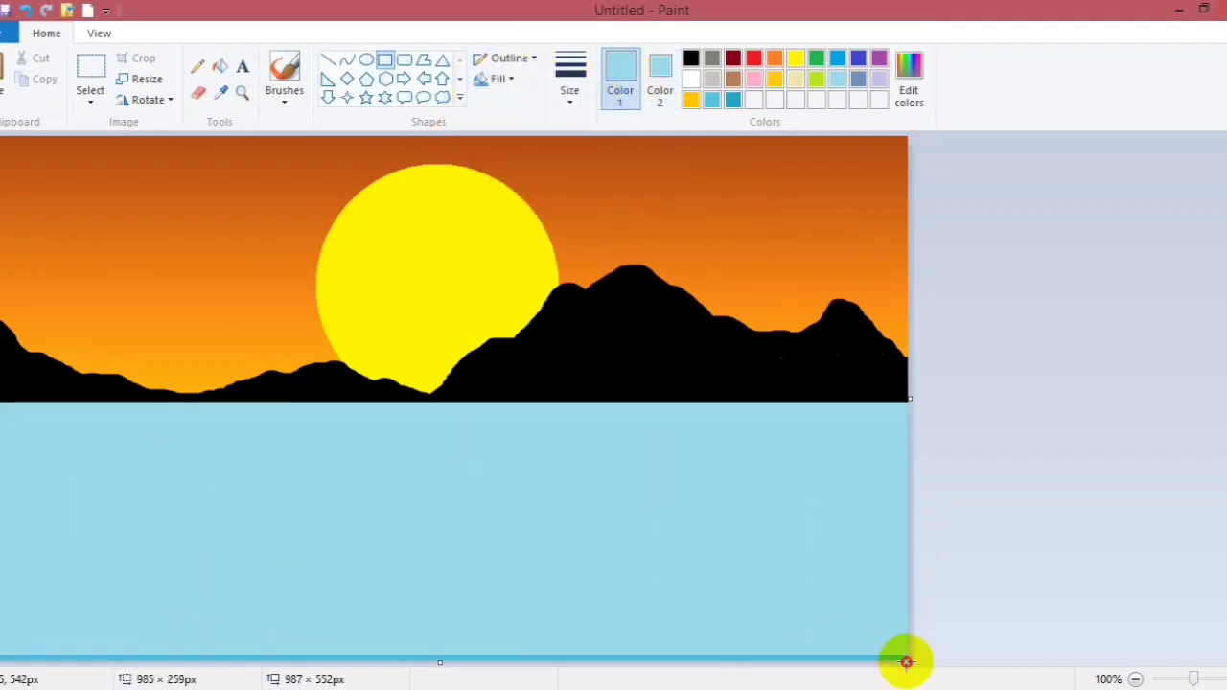
pyautogui.moveTo(425, 403)
pyautogui.mouseDown()
pyautogui.moveTo(449, 464)
pyautogui.moveTo(447, 413)
pyautogui.mouseUp()
# Change the water rectangle's fill and outline to Natural pencil and place it on the canvas.
pyautogui.click(497, 78)
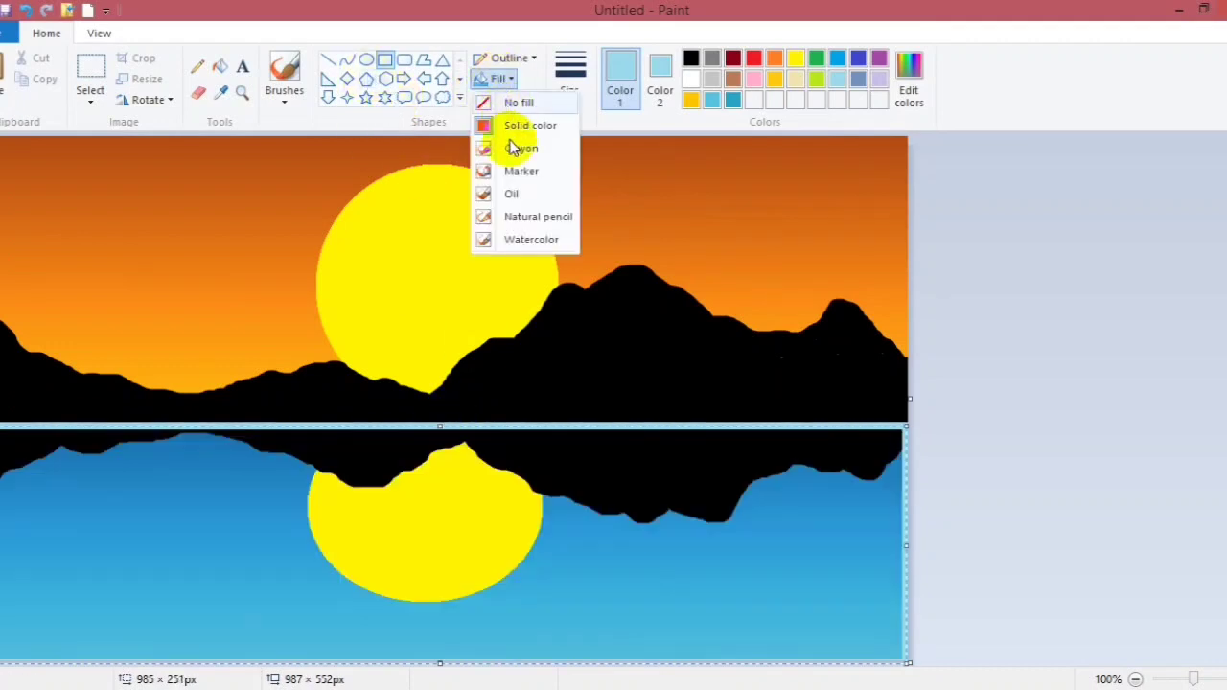
pyautogui.click(512, 194)
pyautogui.click(498, 79)
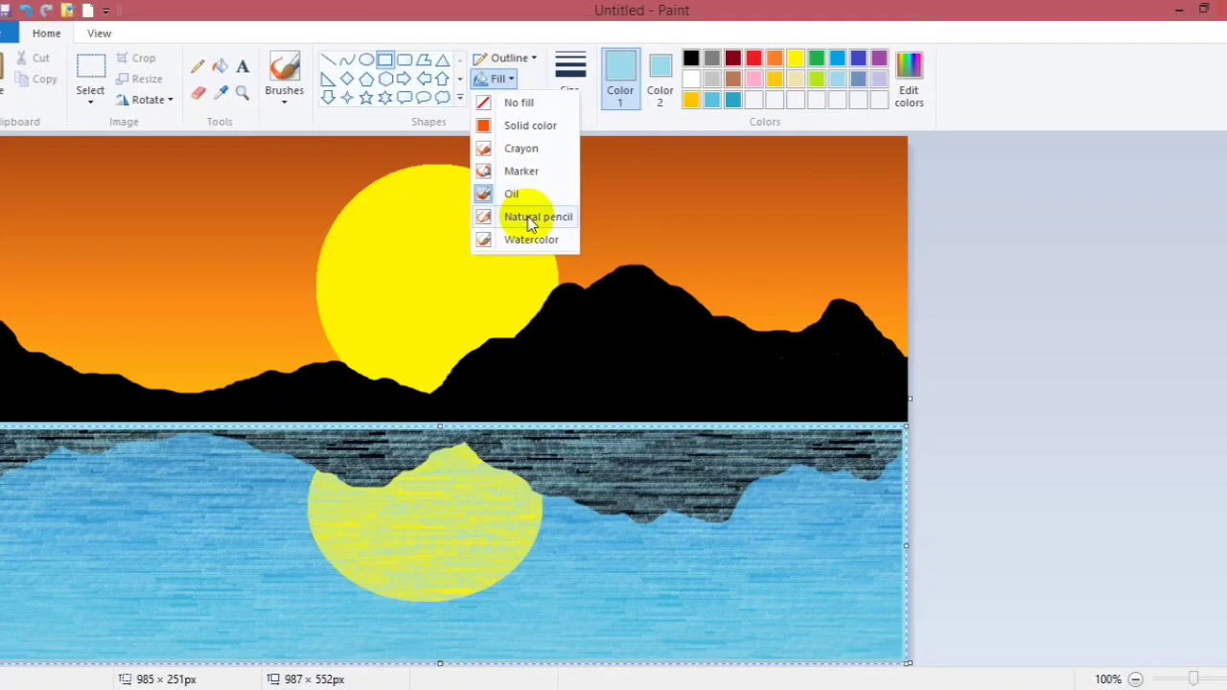
pyautogui.click(527, 217)
pyautogui.click(517, 59)
pyautogui.click(536, 189)
pyautogui.click(541, 357)
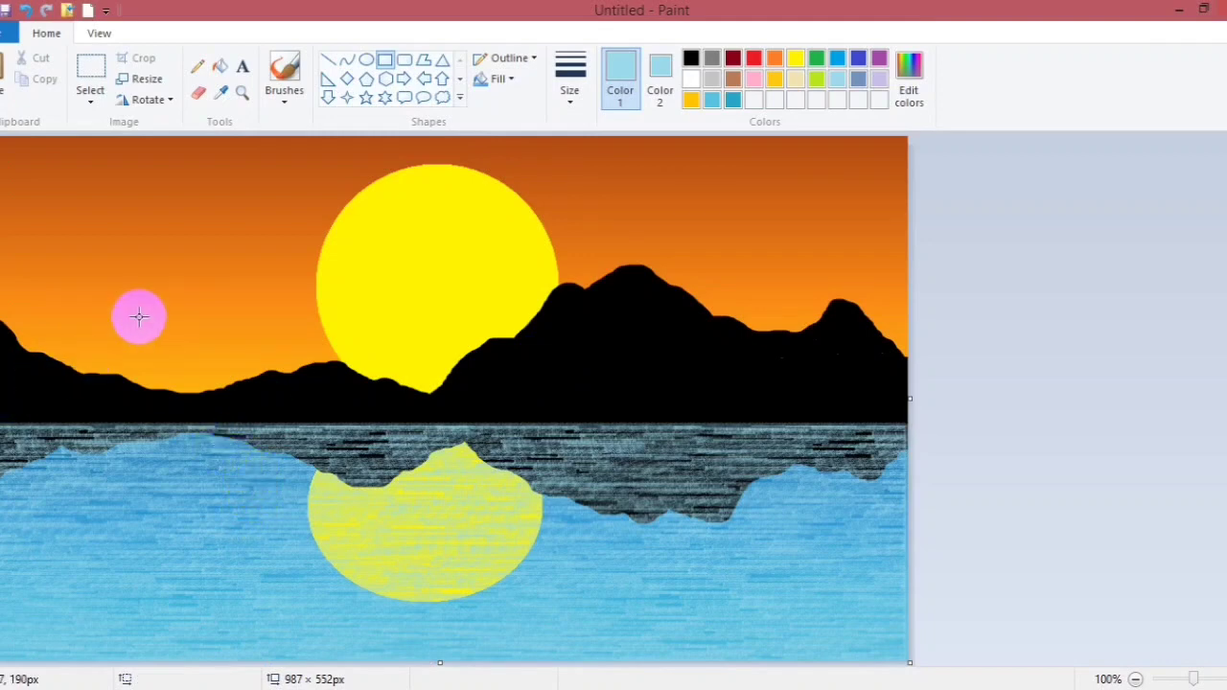
# Choose a textured brush in black and paint a thin, long wavy branch from the sun's top down into the water.
pyautogui.click(274, 96)
pyautogui.click(284, 132)
pyautogui.click(288, 99)
pyautogui.click(286, 203)
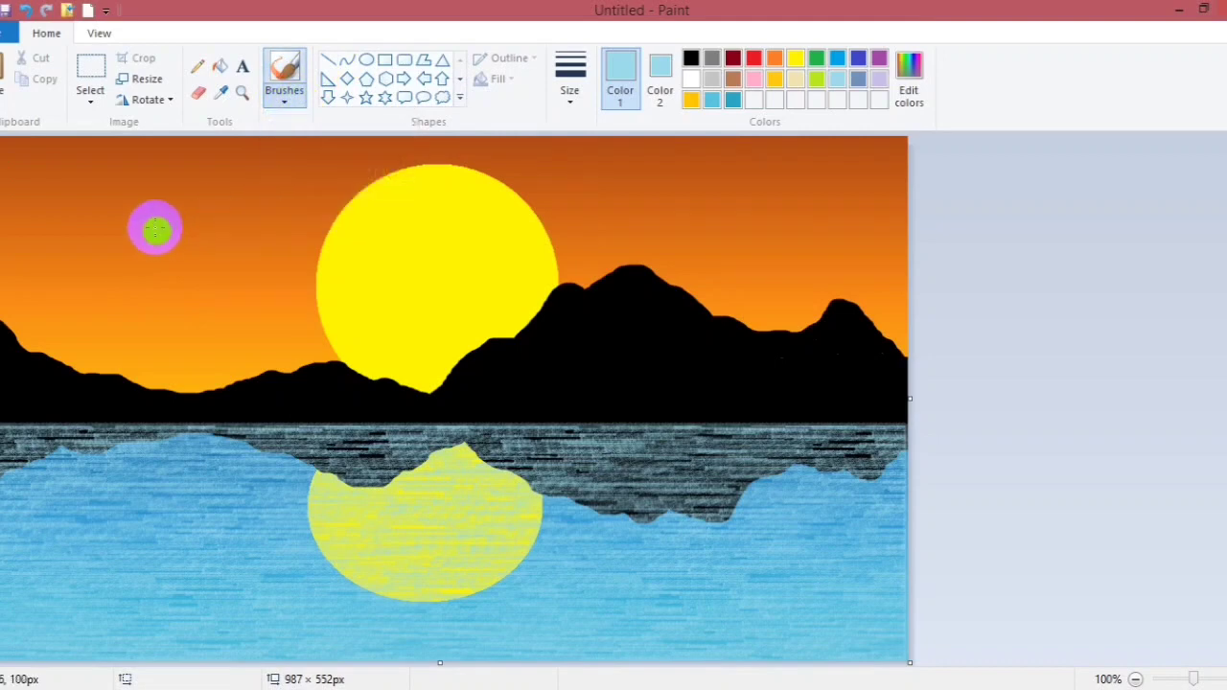
pyautogui.click(691, 57)
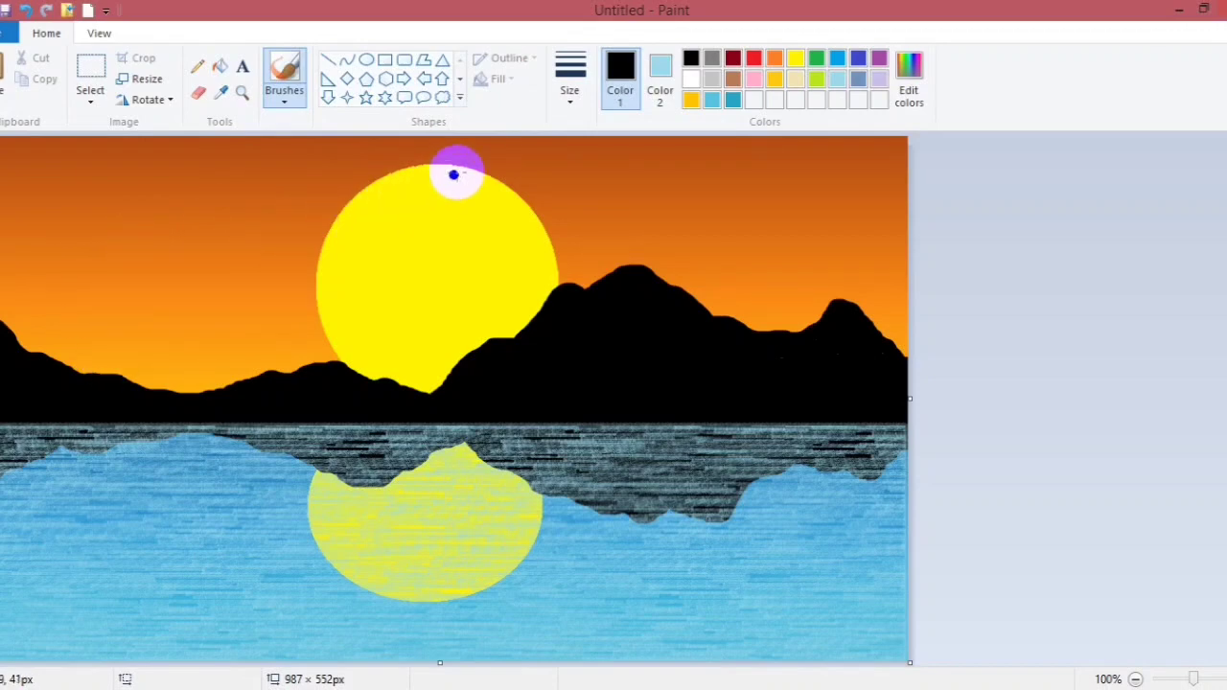
pyautogui.moveTo(464, 183)
pyautogui.mouseDown()
pyautogui.moveTo(422, 229)
pyautogui.moveTo(296, 262)
pyautogui.moveTo(185, 353)
pyautogui.moveTo(168, 415)
pyautogui.moveTo(25, 519)
pyautogui.moveTo(3, 580)
pyautogui.mouseUp()
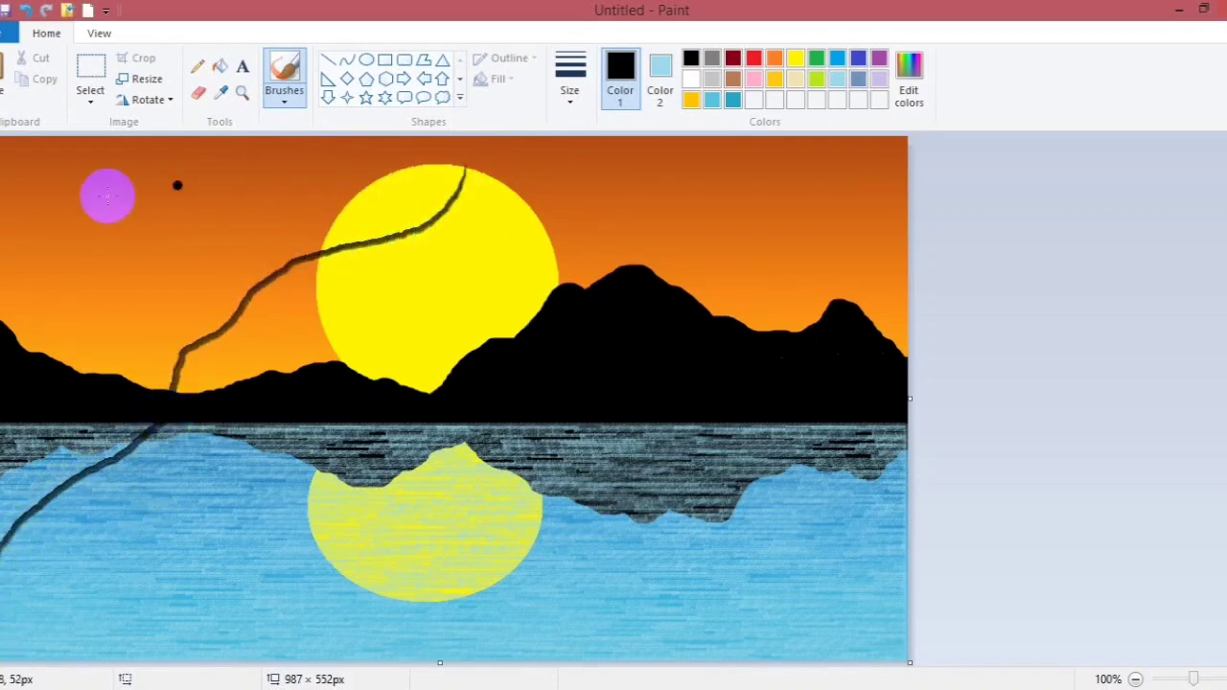
pyautogui.moveTo(34, 221)
pyautogui.mouseDown()
pyautogui.moveTo(68, 309)
pyautogui.moveTo(45, 328)
pyautogui.moveTo(85, 365)
pyautogui.moveTo(117, 428)
pyautogui.mouseUp()
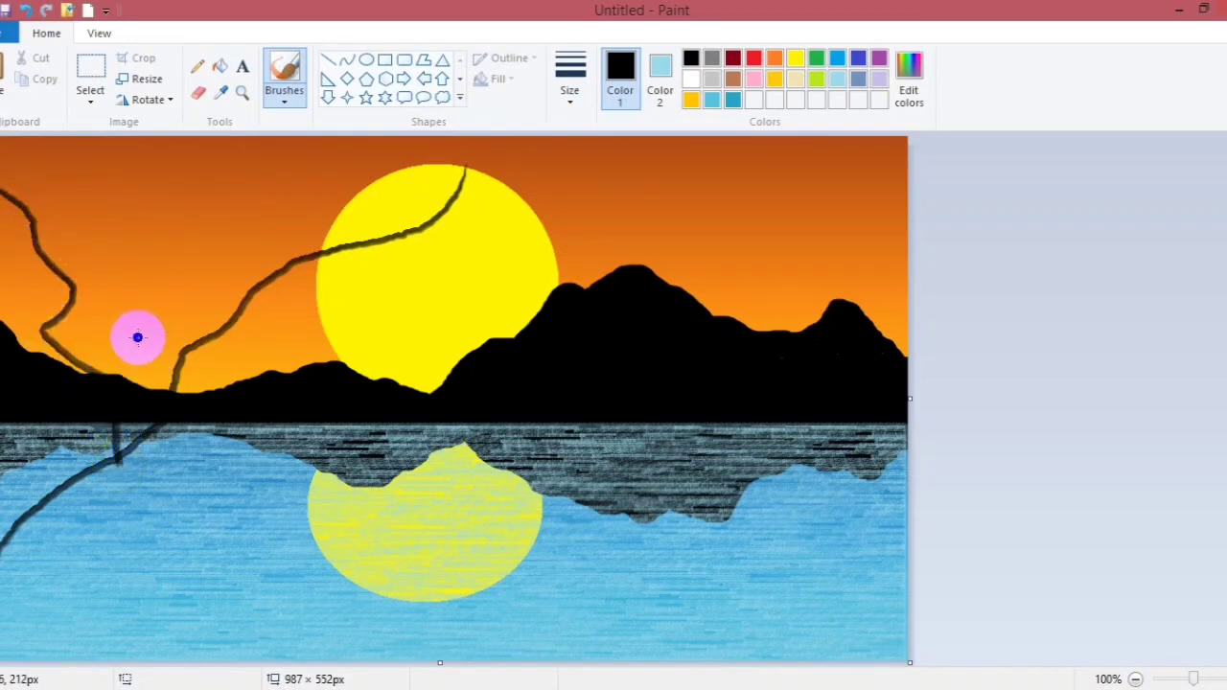
pyautogui.hotkey('ctrl', 'z')
# Paint further thin black branches across the sun's lower half and through the water, joining the main branch.
pyautogui.moveTo(569, 203)
pyautogui.mouseDown()
pyautogui.moveTo(545, 255)
pyautogui.moveTo(329, 335)
pyautogui.moveTo(193, 367)
pyautogui.moveTo(172, 389)
pyautogui.mouseUp()
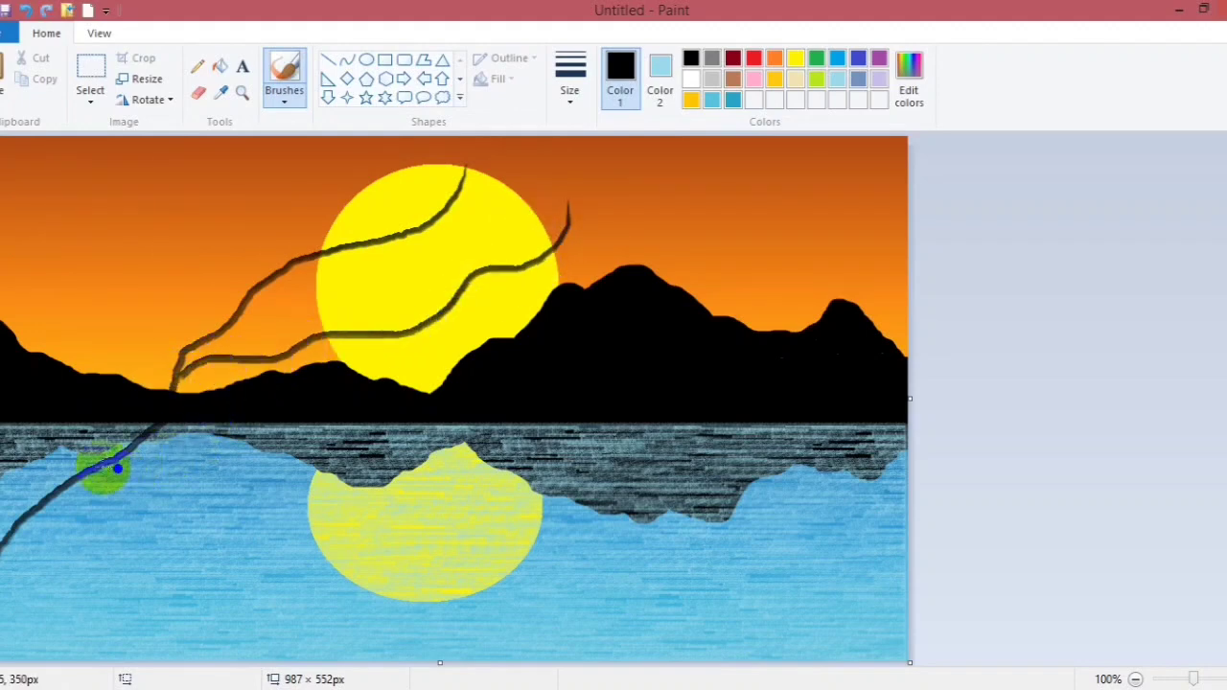
pyautogui.moveTo(105, 474); pyautogui.dragTo(262, 478)
pyautogui.moveTo(463, 342); pyautogui.dragTo(398, 384)
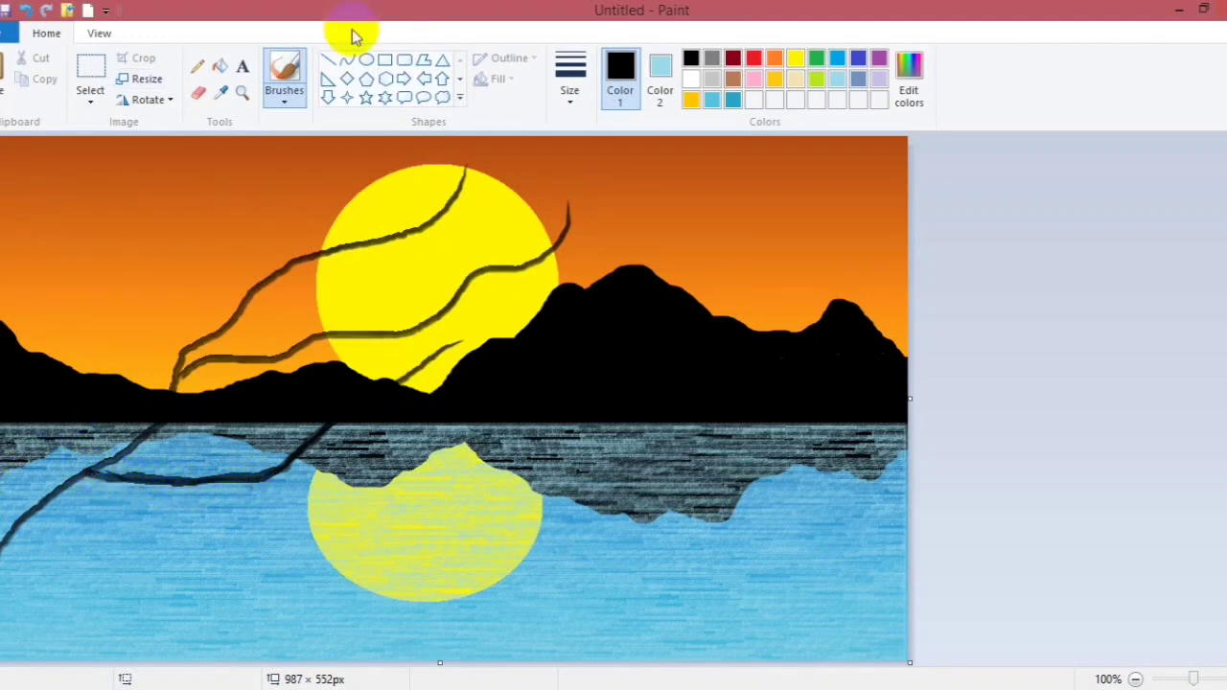
# Paint the tree's thick black trunk and heavy lower boughs over the thin branch lines in the water area.
pyautogui.click(285, 95)
pyautogui.click(286, 205)
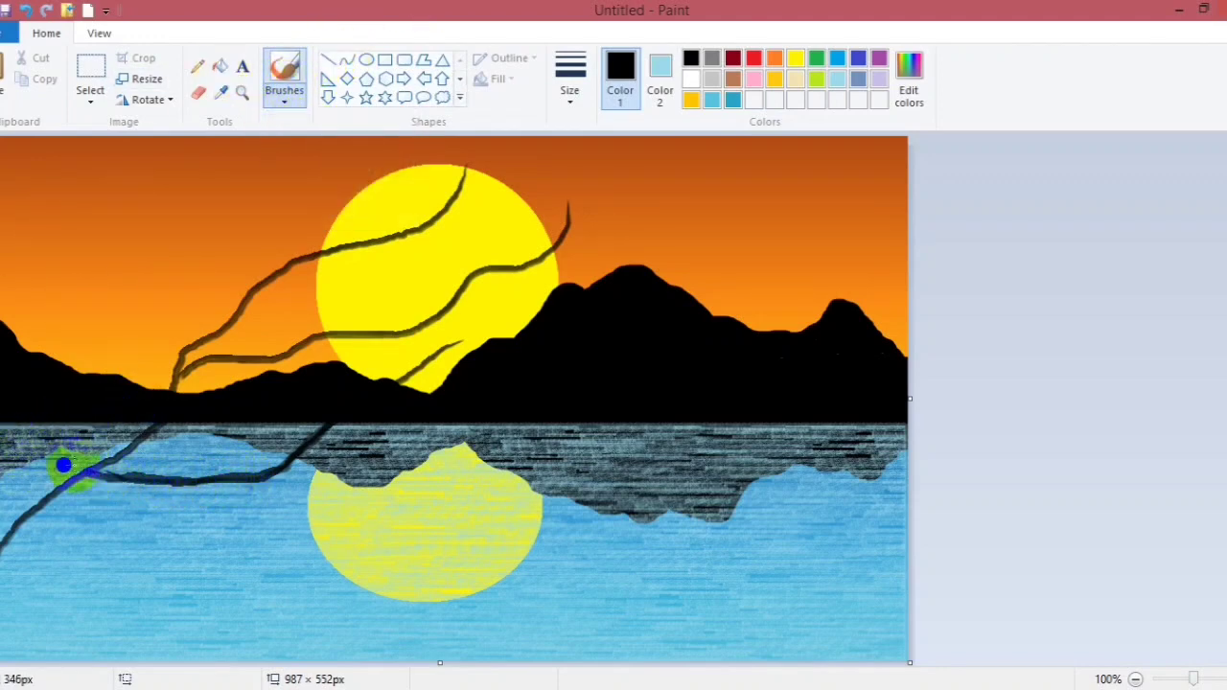
pyautogui.moveTo(104, 455); pyautogui.dragTo(33, 491)
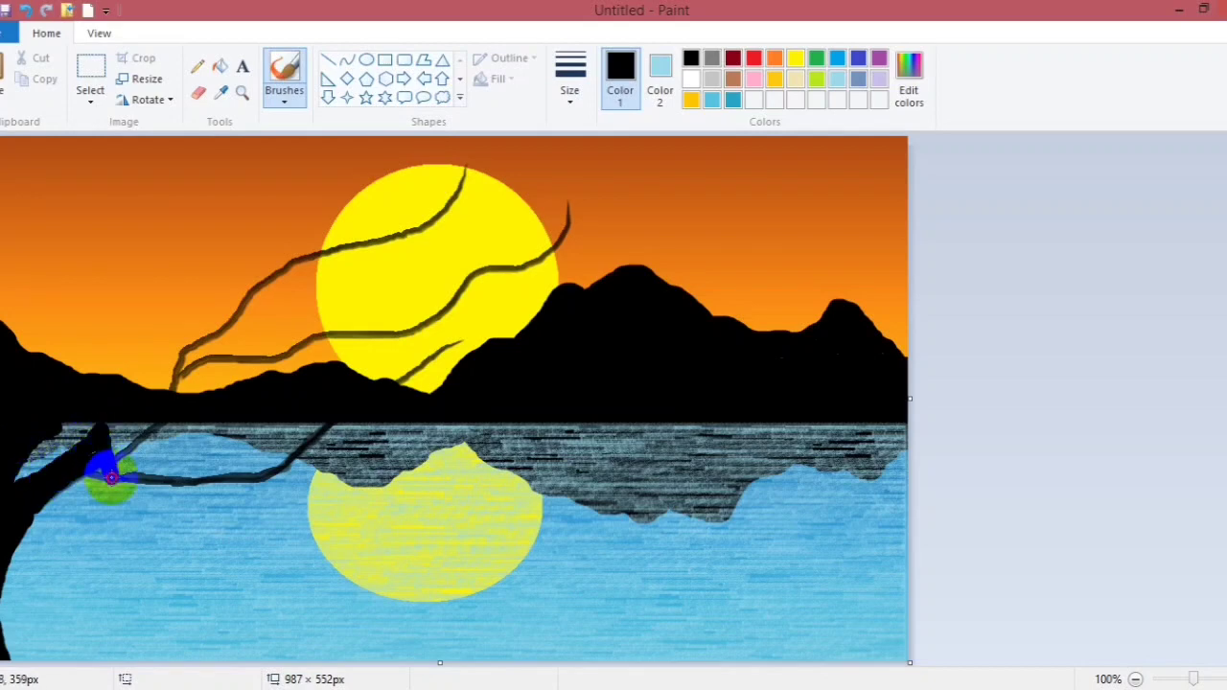
pyautogui.moveTo(182, 357)
pyautogui.mouseDown()
pyautogui.moveTo(155, 411)
pyautogui.moveTo(110, 453)
pyautogui.moveTo(184, 362)
pyautogui.moveTo(95, 439)
pyautogui.moveTo(144, 423)
pyautogui.moveTo(103, 458)
pyautogui.moveTo(137, 478)
pyautogui.moveTo(276, 470)
pyautogui.moveTo(325, 428)
pyautogui.mouseUp()
pyautogui.moveTo(270, 458)
pyautogui.mouseDown()
pyautogui.moveTo(238, 466)
pyautogui.moveTo(293, 433)
pyautogui.moveTo(117, 464)
pyautogui.moveTo(249, 479)
pyautogui.moveTo(151, 482)
pyautogui.moveTo(137, 431)
pyautogui.moveTo(156, 488)
pyautogui.moveTo(99, 474)
pyautogui.moveTo(59, 489)
pyautogui.moveTo(120, 496)
pyautogui.moveTo(16, 518)
pyautogui.moveTo(54, 502)
pyautogui.moveTo(41, 516)
pyautogui.mouseUp()
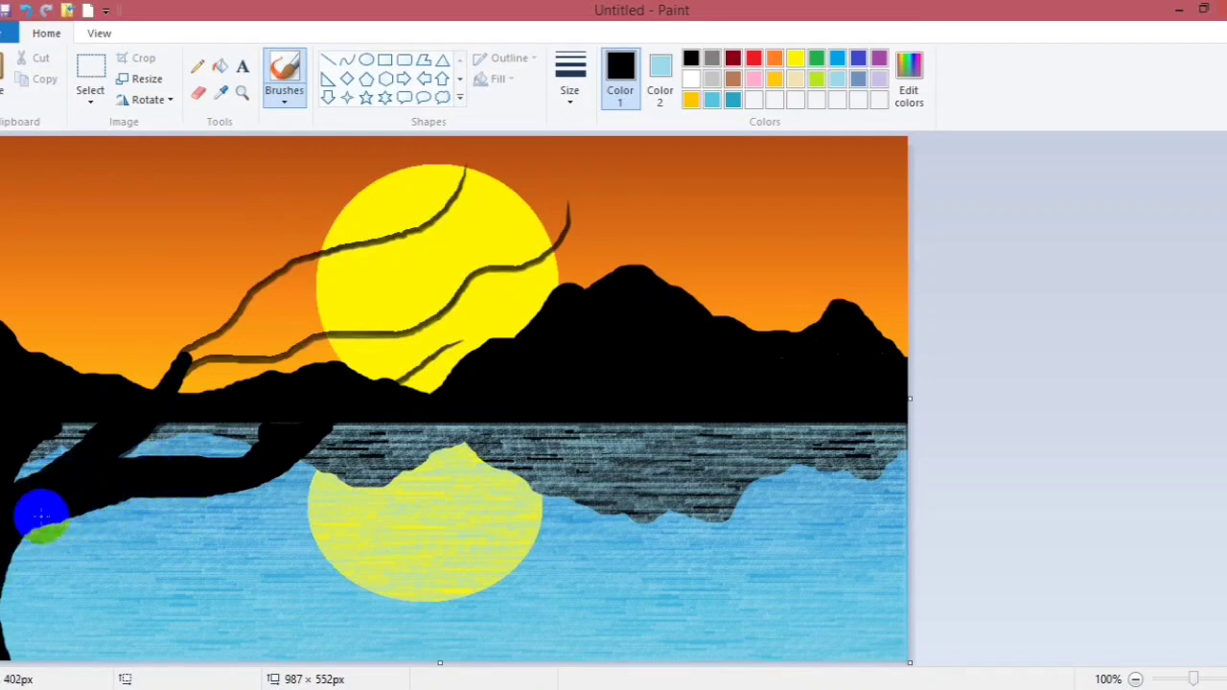
# With a textured brush, add a branch up beside the sun and thicken the two long branches crossing the sun.
pyautogui.click(287, 99)
pyautogui.click(288, 199)
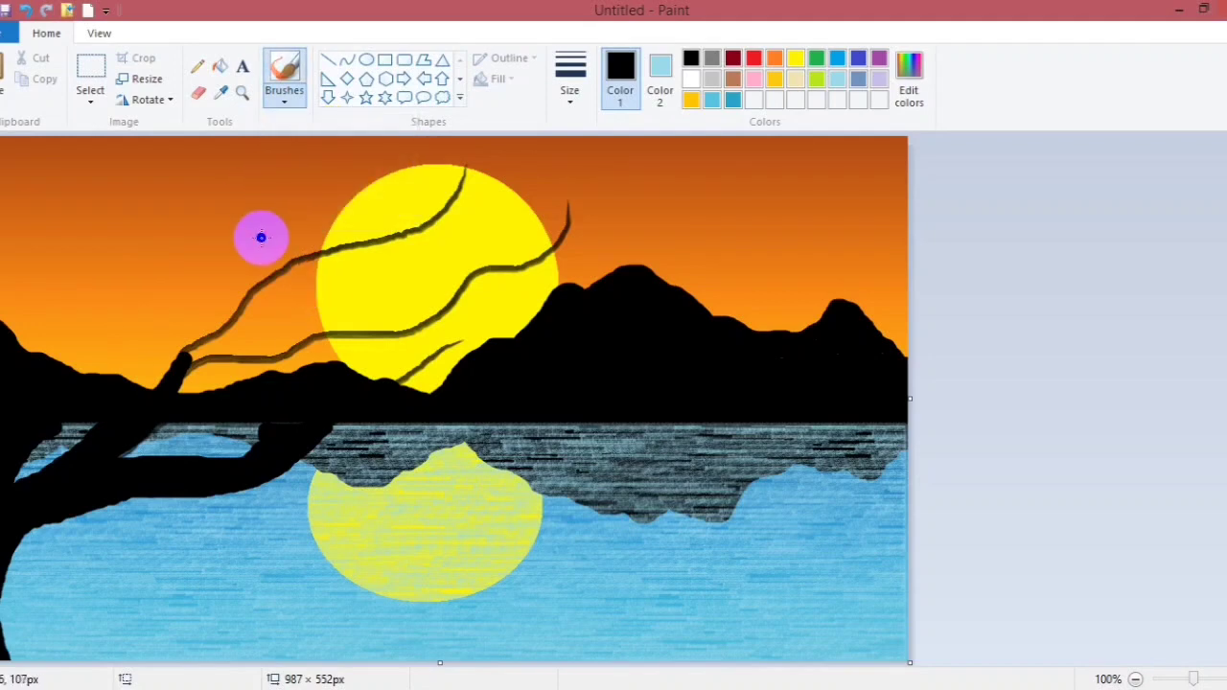
pyautogui.moveTo(326, 162)
pyautogui.mouseDown()
pyautogui.moveTo(261, 221)
pyautogui.moveTo(192, 324)
pyautogui.moveTo(175, 355)
pyautogui.mouseUp()
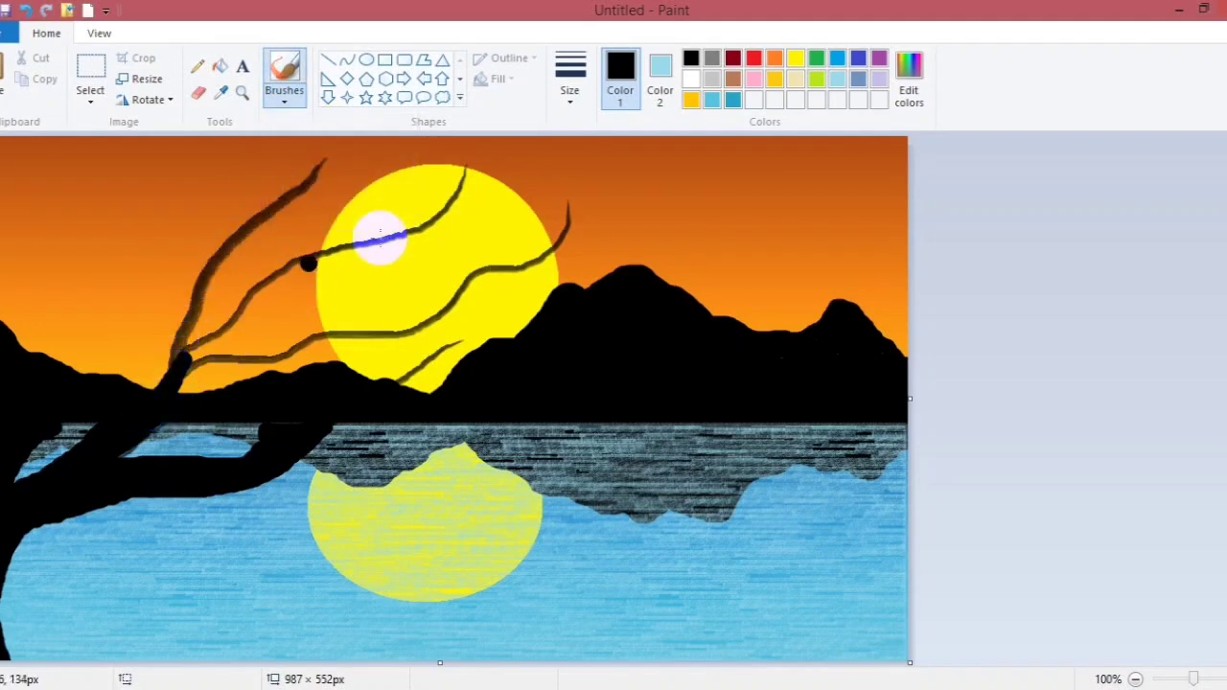
pyautogui.moveTo(448, 196)
pyautogui.mouseDown()
pyautogui.moveTo(279, 266)
pyautogui.moveTo(175, 369)
pyautogui.mouseUp()
pyautogui.moveTo(537, 268)
pyautogui.mouseDown()
pyautogui.moveTo(566, 246)
pyautogui.moveTo(563, 230)
pyautogui.moveTo(438, 308)
pyautogui.moveTo(324, 337)
pyautogui.mouseUp()
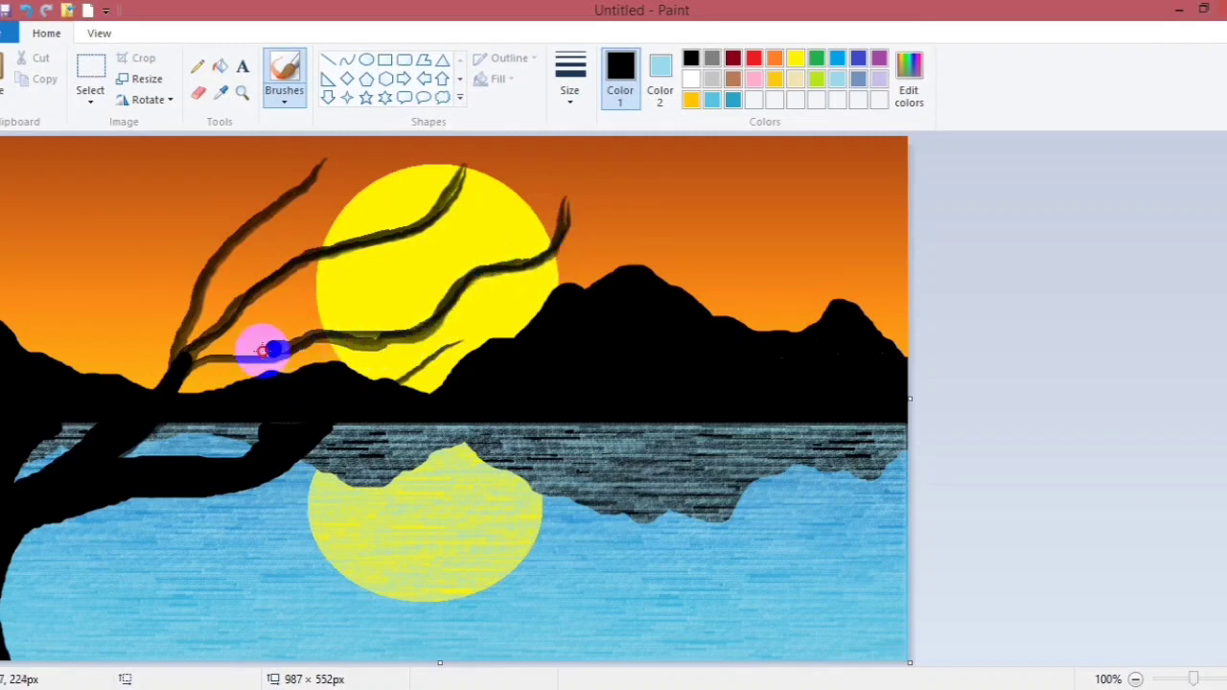
pyautogui.moveTo(201, 361); pyautogui.dragTo(181, 357)
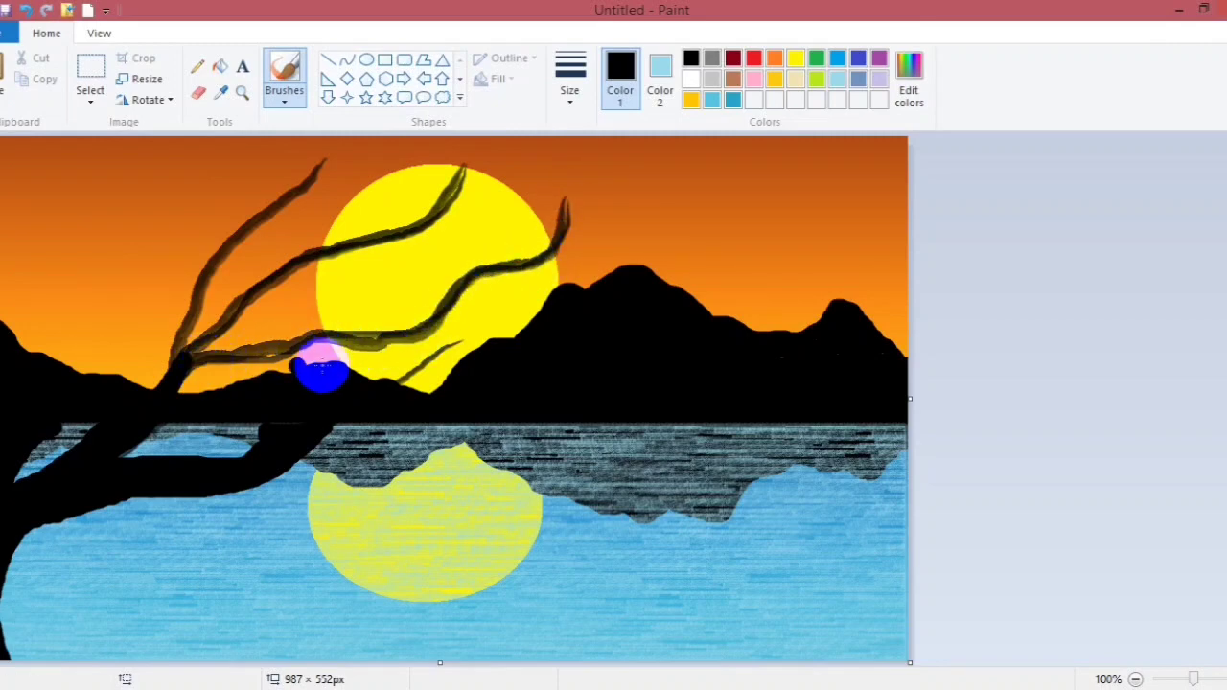
# Paint more curved black branches rising above the mountains beside the trunk, and thicken the short branch over the sun's lower edge.
pyautogui.moveTo(42, 165); pyautogui.dragTo(5, 316)
pyautogui.moveTo(86, 185); pyautogui.dragTo(33, 359)
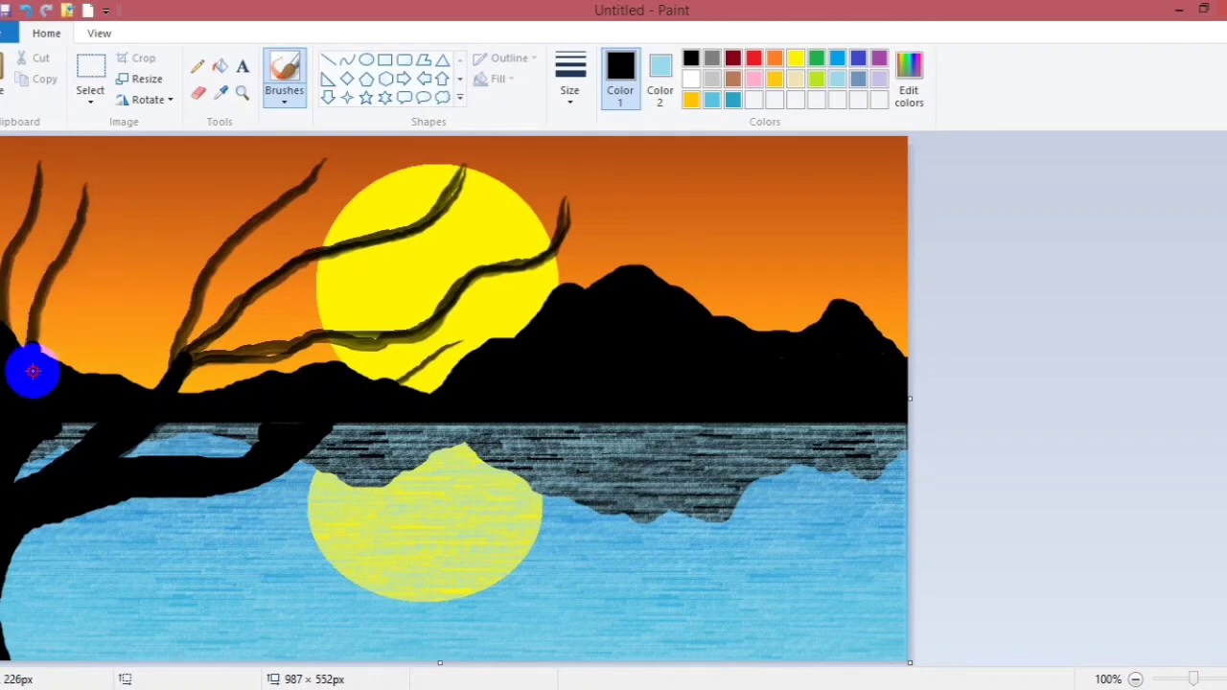
pyautogui.moveTo(180, 178)
pyautogui.mouseDown()
pyautogui.moveTo(182, 203)
pyautogui.moveTo(43, 331)
pyautogui.mouseUp()
pyautogui.moveTo(172, 275); pyautogui.dragTo(48, 364)
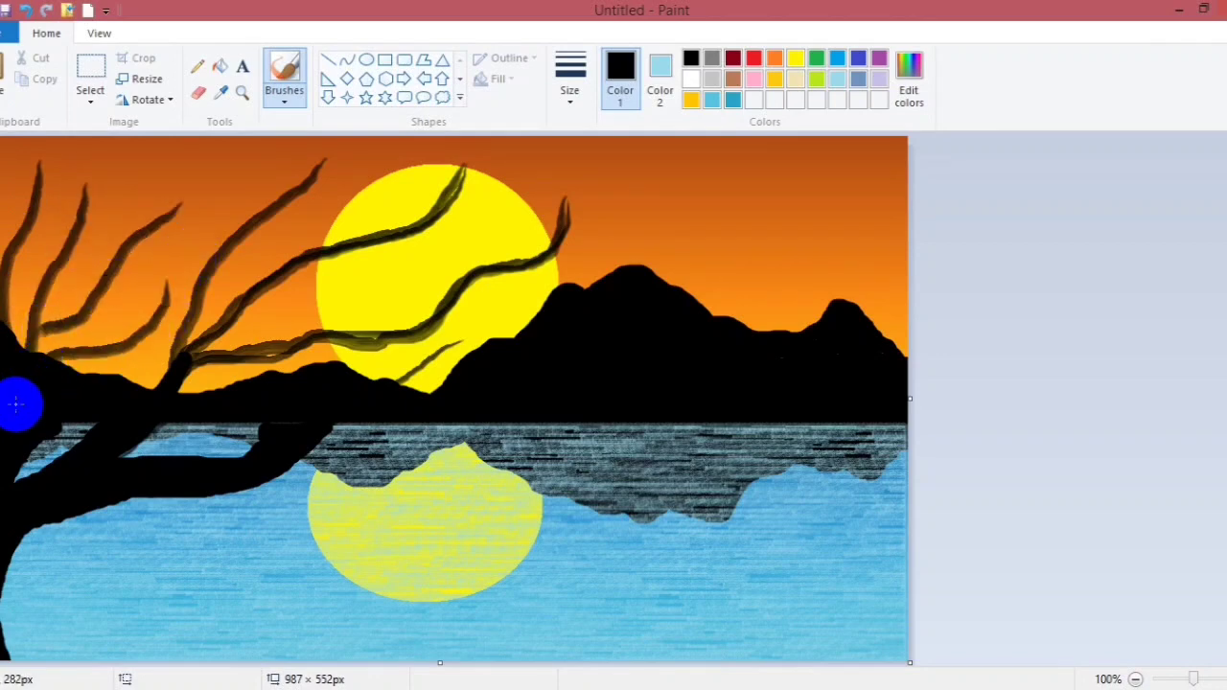
pyautogui.moveTo(469, 340); pyautogui.dragTo(393, 381)
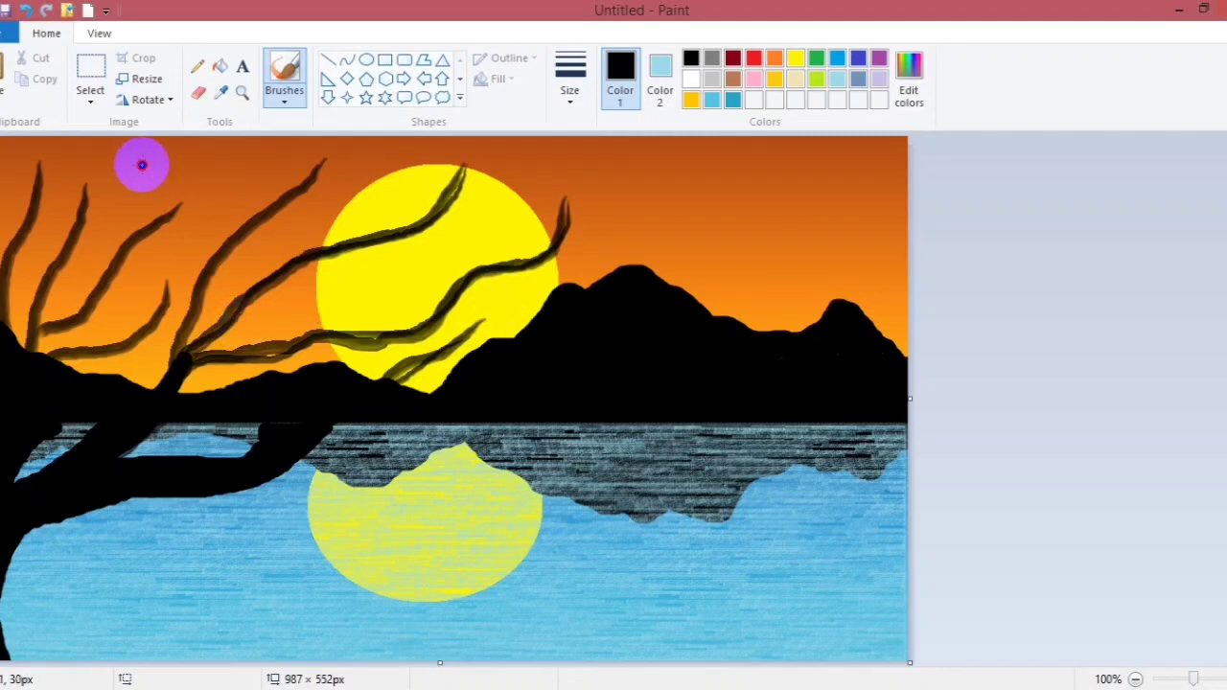
# Add thin black twigs to the branches in the orange sky near the trunk.
pyautogui.moveTo(138, 168)
pyautogui.mouseDown()
pyautogui.moveTo(110, 232)
pyautogui.moveTo(126, 268)
pyautogui.mouseUp()
pyautogui.moveTo(230, 195); pyautogui.dragTo(139, 246)
pyautogui.moveTo(69, 175); pyautogui.dragTo(53, 278)
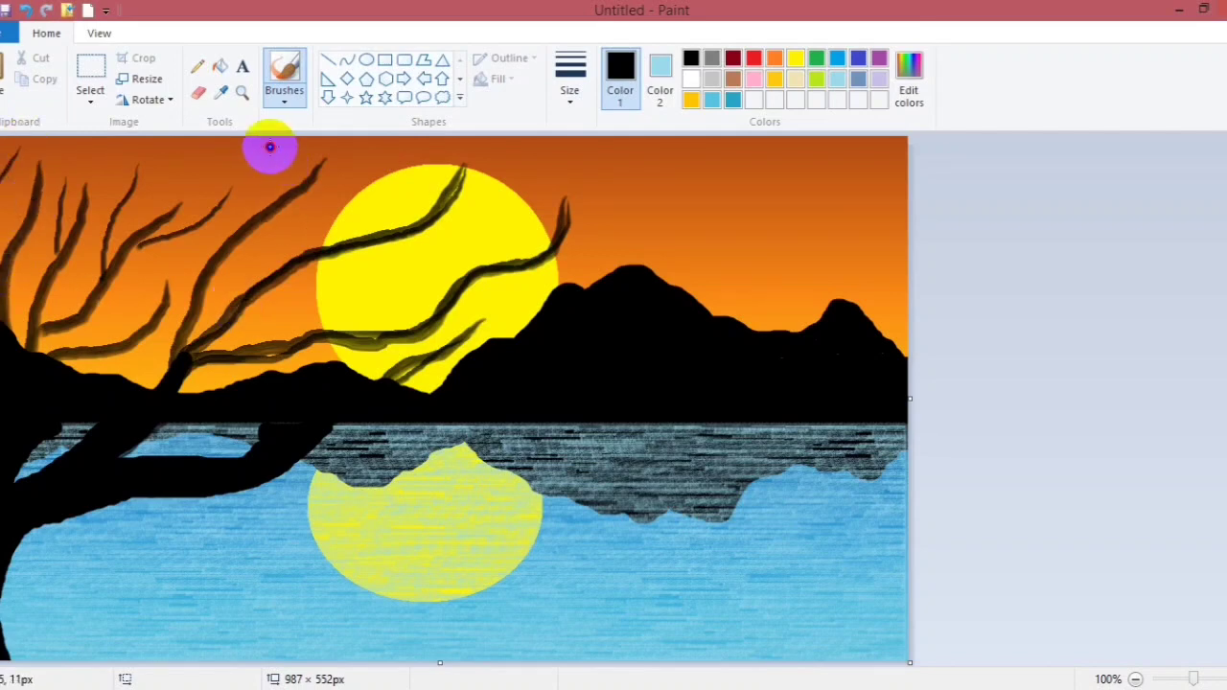
# Add thin black twigs to the branches crossing the sun, those reaching over the mountain peak, and those in the orange sky near the trunk.
pyautogui.moveTo(268, 145); pyautogui.dragTo(266, 206)
pyautogui.moveTo(414, 168)
pyautogui.mouseDown()
pyautogui.moveTo(370, 225)
pyautogui.moveTo(305, 251)
pyautogui.mouseUp()
pyautogui.moveTo(384, 158); pyautogui.dragTo(403, 195)
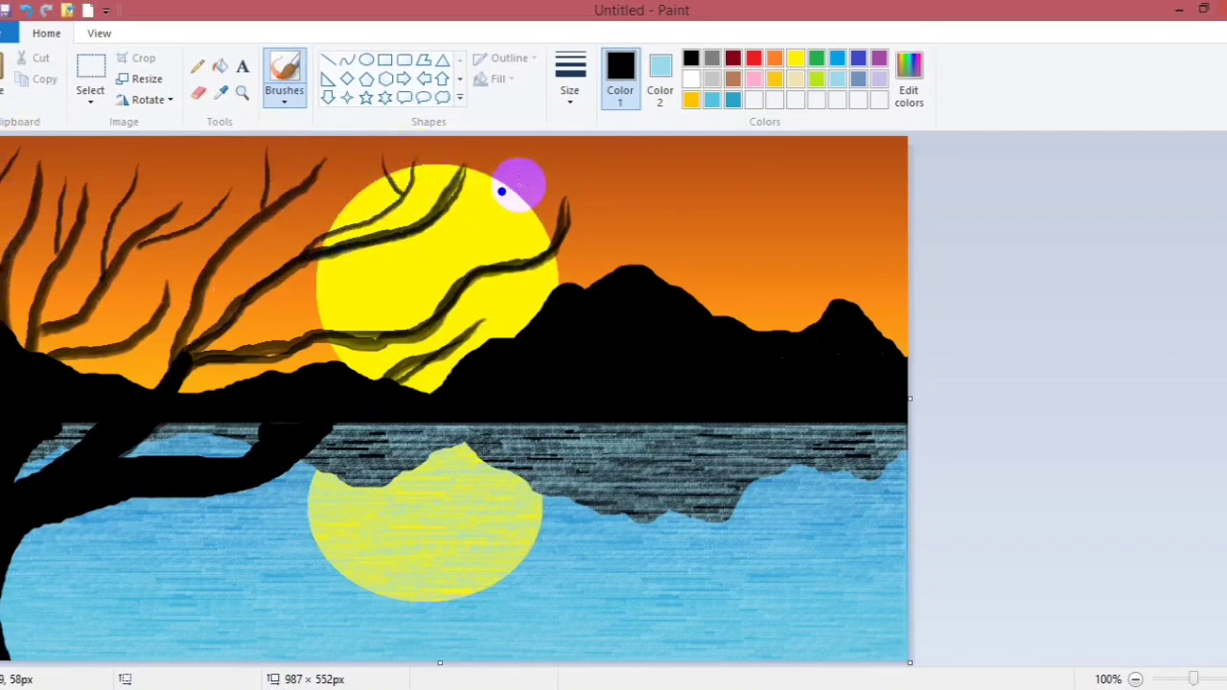
pyautogui.moveTo(515, 187)
pyautogui.mouseDown()
pyautogui.moveTo(486, 233)
pyautogui.moveTo(358, 268)
pyautogui.moveTo(320, 257)
pyautogui.mouseUp()
pyautogui.moveTo(493, 161); pyautogui.dragTo(478, 232)
pyautogui.moveTo(640, 230)
pyautogui.mouseDown()
pyautogui.moveTo(492, 302)
pyautogui.moveTo(443, 299)
pyautogui.mouseUp()
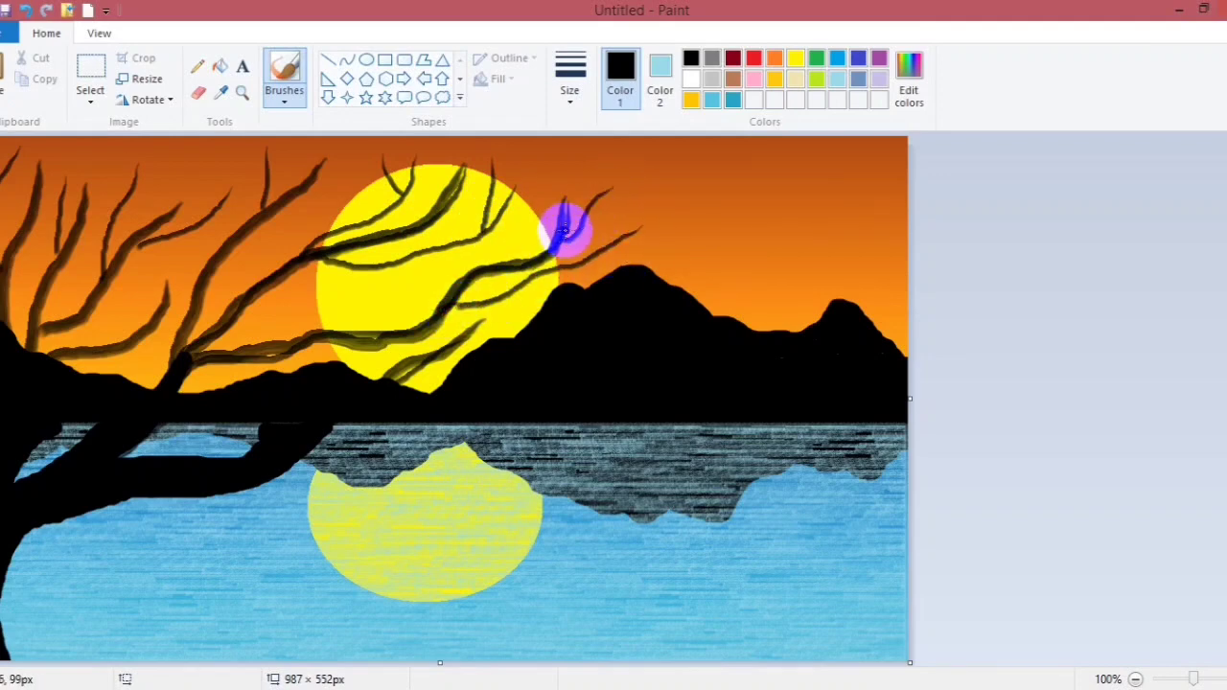
pyautogui.moveTo(212, 146); pyautogui.dragTo(131, 233)
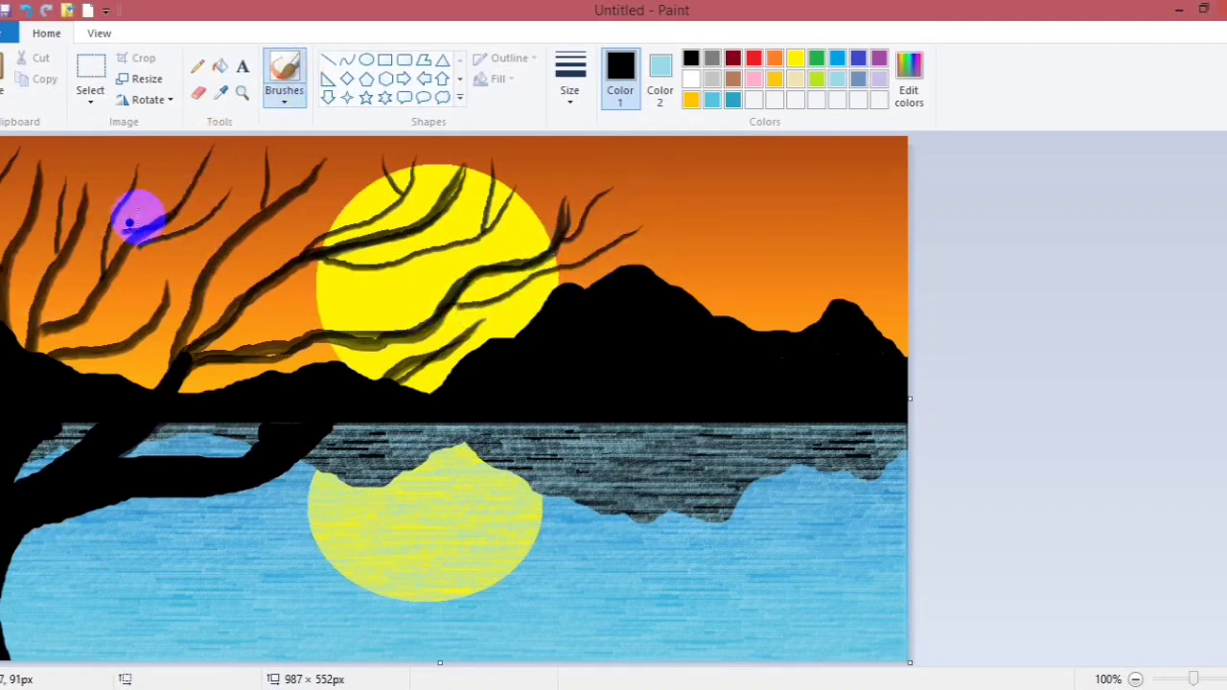
pyautogui.moveTo(80, 190); pyautogui.dragTo(121, 233)
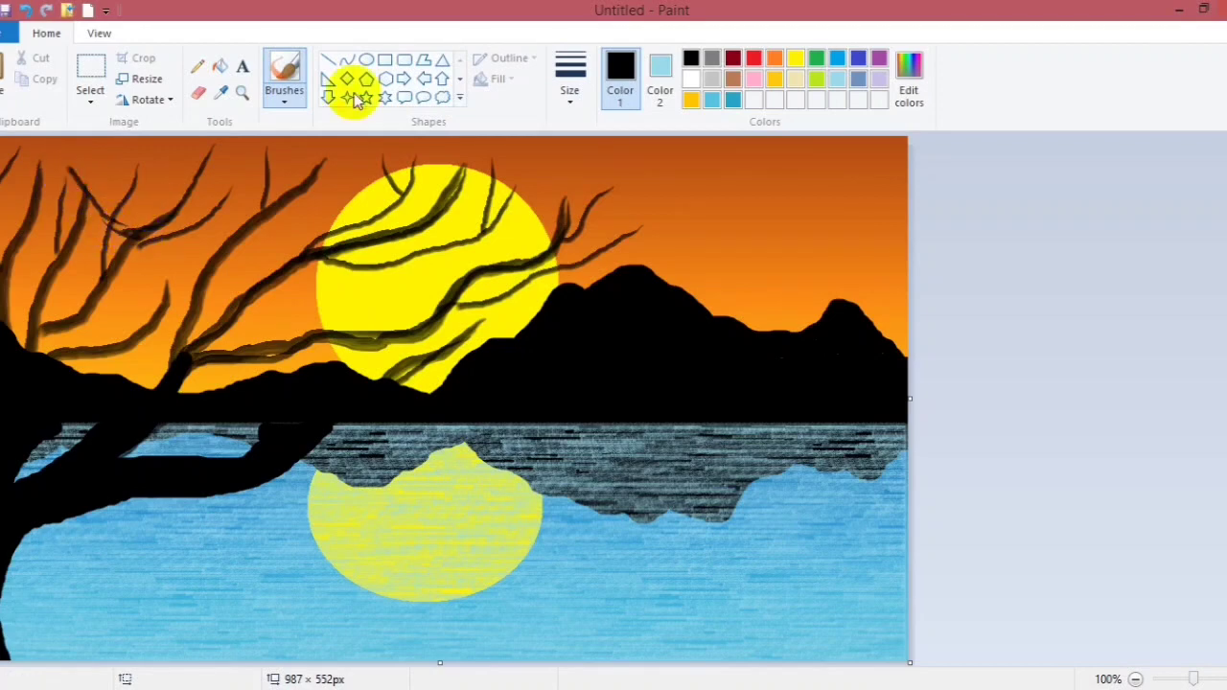
# With the Airbrush in rose pink, spray speckled blossoms around the tree's twigs and branch ends across the sky and sun.
pyautogui.click(284, 91)
pyautogui.click(398, 131)
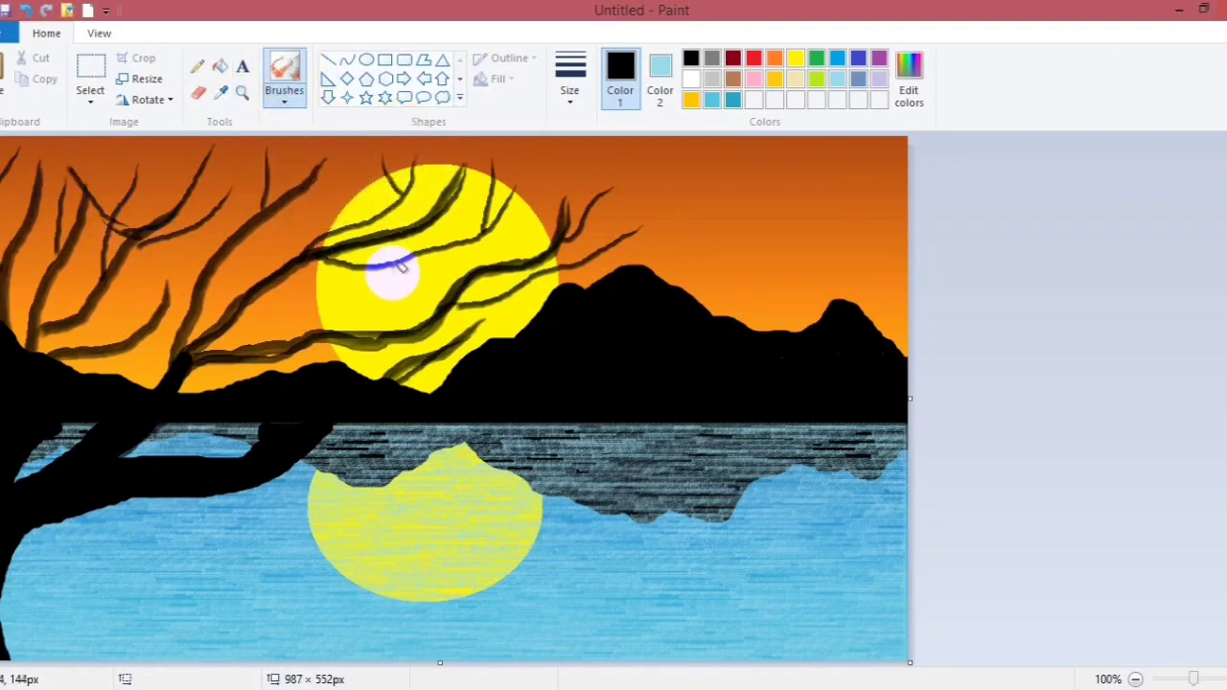
pyautogui.click(755, 79)
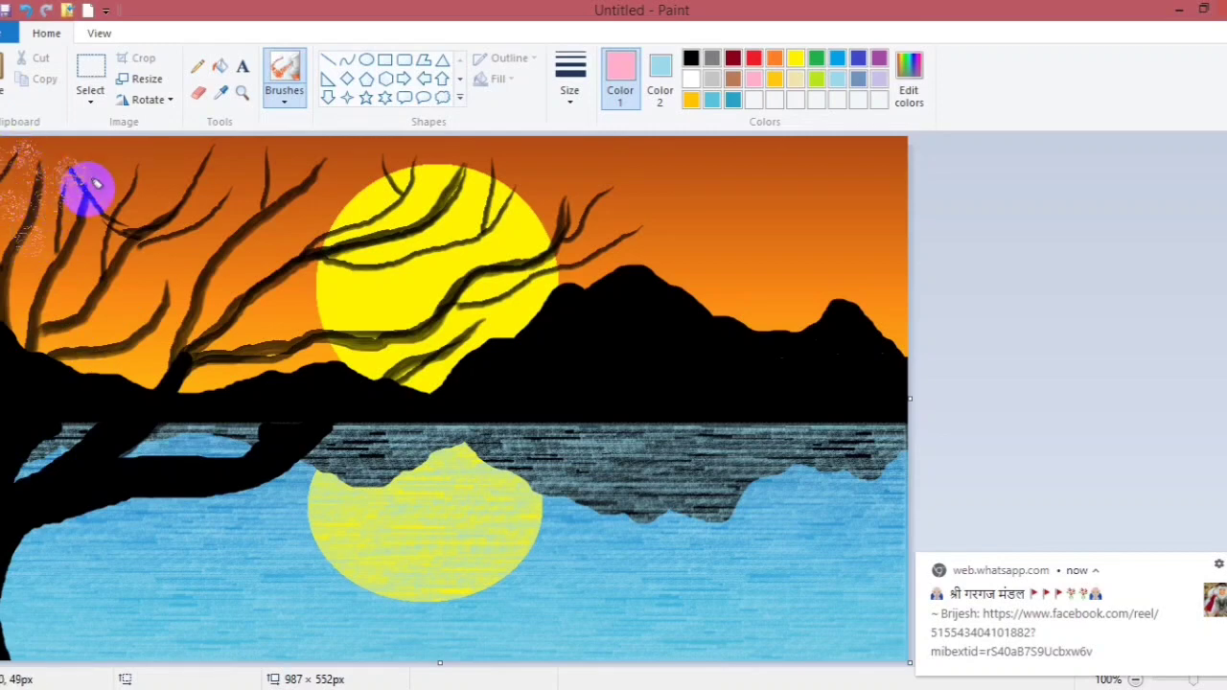
pyautogui.moveTo(95, 182)
pyautogui.mouseDown()
pyautogui.moveTo(124, 178)
pyautogui.moveTo(116, 220)
pyautogui.moveTo(124, 235)
pyautogui.moveTo(154, 230)
pyautogui.moveTo(214, 152)
pyautogui.mouseUp()
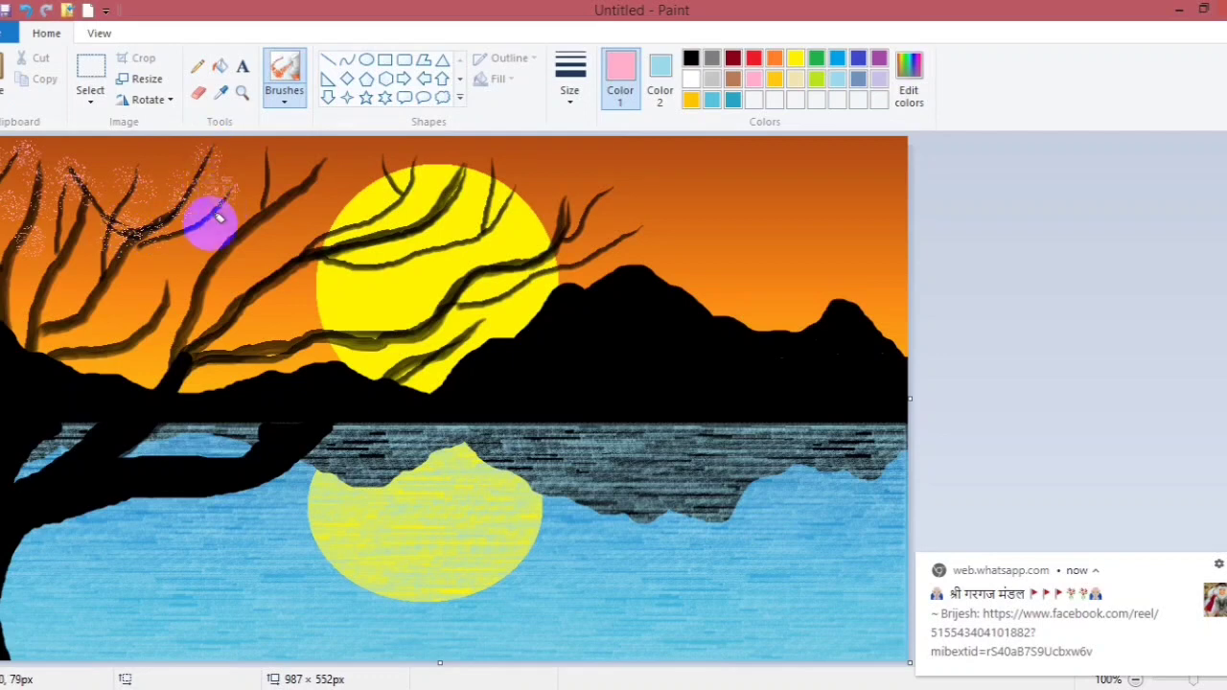
pyautogui.moveTo(219, 218)
pyautogui.mouseDown()
pyautogui.moveTo(140, 310)
pyautogui.moveTo(185, 307)
pyautogui.moveTo(272, 201)
pyautogui.mouseUp()
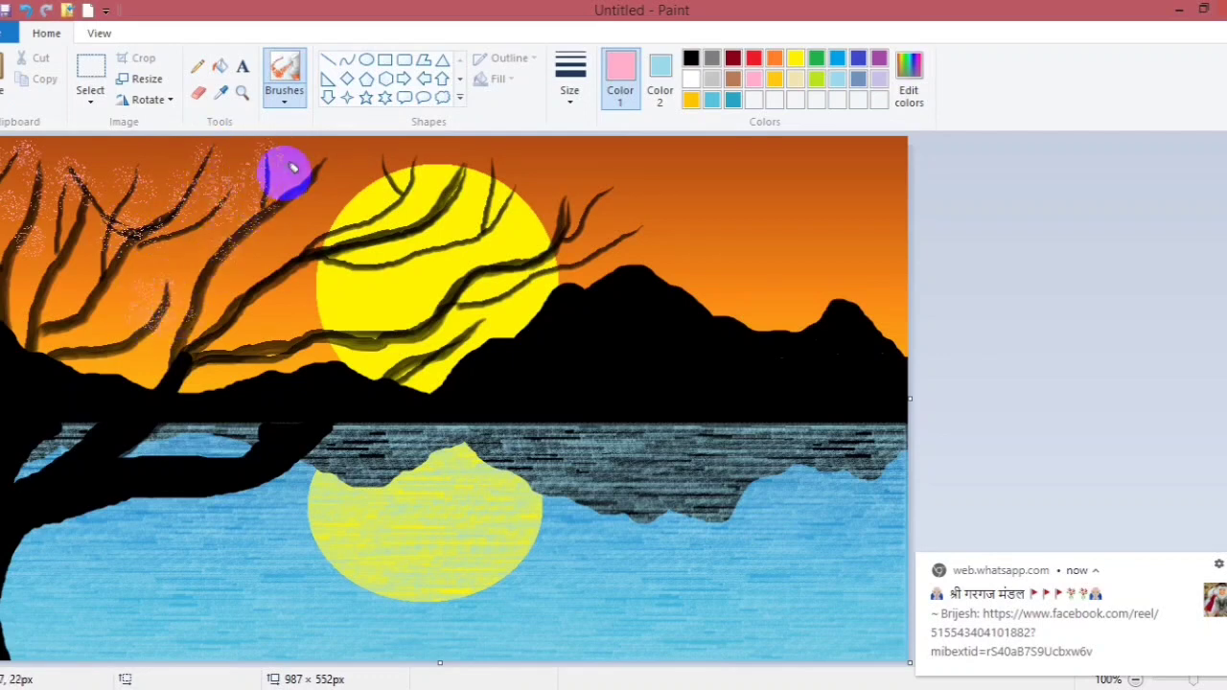
pyautogui.moveTo(326, 167)
pyautogui.mouseDown()
pyautogui.moveTo(340, 233)
pyautogui.moveTo(393, 153)
pyautogui.moveTo(493, 176)
pyautogui.moveTo(520, 200)
pyautogui.moveTo(377, 271)
pyautogui.moveTo(452, 296)
pyautogui.moveTo(359, 339)
pyautogui.moveTo(430, 359)
pyautogui.moveTo(307, 405)
pyautogui.moveTo(466, 351)
pyautogui.moveTo(515, 293)
pyautogui.moveTo(630, 253)
pyautogui.mouseUp()
pyautogui.moveTo(615, 192)
pyautogui.mouseDown()
pyautogui.moveTo(565, 198)
pyautogui.moveTo(563, 230)
pyautogui.moveTo(614, 203)
pyautogui.mouseUp()
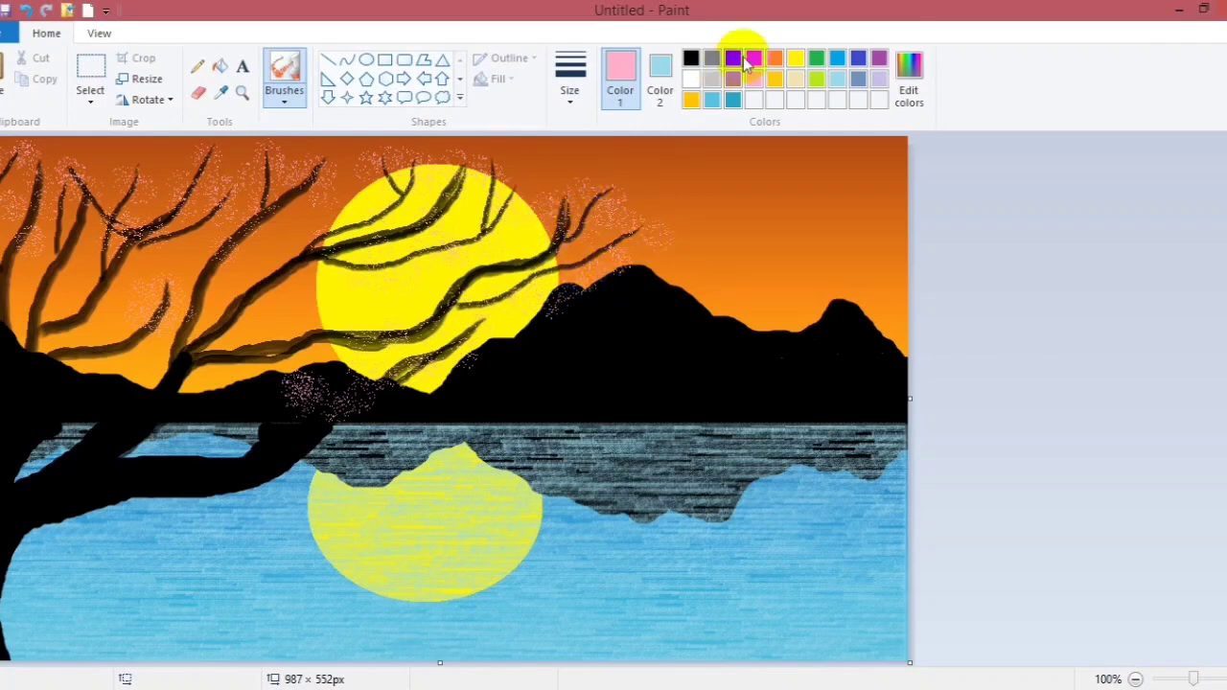
# Spray red and white speckles over the pink blossoms along the tree's branches.
pyautogui.moveTo(8, 167)
pyautogui.mouseDown()
pyautogui.moveTo(60, 178)
pyautogui.moveTo(68, 253)
pyautogui.moveTo(156, 296)
pyautogui.moveTo(179, 197)
pyautogui.moveTo(192, 275)
pyautogui.moveTo(260, 269)
pyautogui.moveTo(356, 192)
pyautogui.moveTo(419, 163)
pyautogui.moveTo(438, 219)
pyautogui.moveTo(539, 192)
pyautogui.moveTo(658, 220)
pyautogui.moveTo(599, 269)
pyautogui.mouseUp()
pyautogui.moveTo(566, 320)
pyautogui.mouseDown()
pyautogui.moveTo(424, 343)
pyautogui.moveTo(329, 384)
pyautogui.moveTo(391, 391)
pyautogui.moveTo(454, 350)
pyautogui.mouseUp()
pyautogui.click(689, 82)
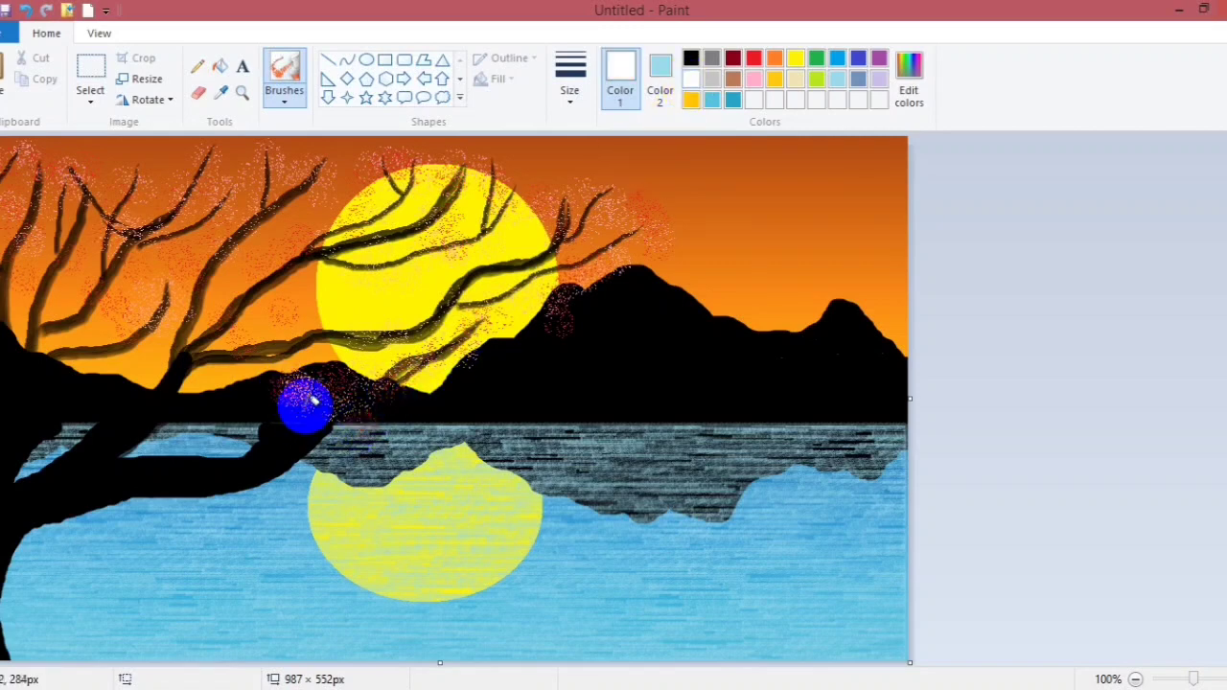
pyautogui.moveTo(534, 278)
pyautogui.mouseDown()
pyautogui.moveTo(632, 225)
pyautogui.moveTo(581, 175)
pyautogui.moveTo(550, 197)
pyautogui.moveTo(403, 151)
pyautogui.moveTo(463, 209)
pyautogui.moveTo(260, 184)
pyautogui.moveTo(184, 211)
pyautogui.moveTo(121, 164)
pyautogui.moveTo(56, 217)
pyautogui.mouseUp()
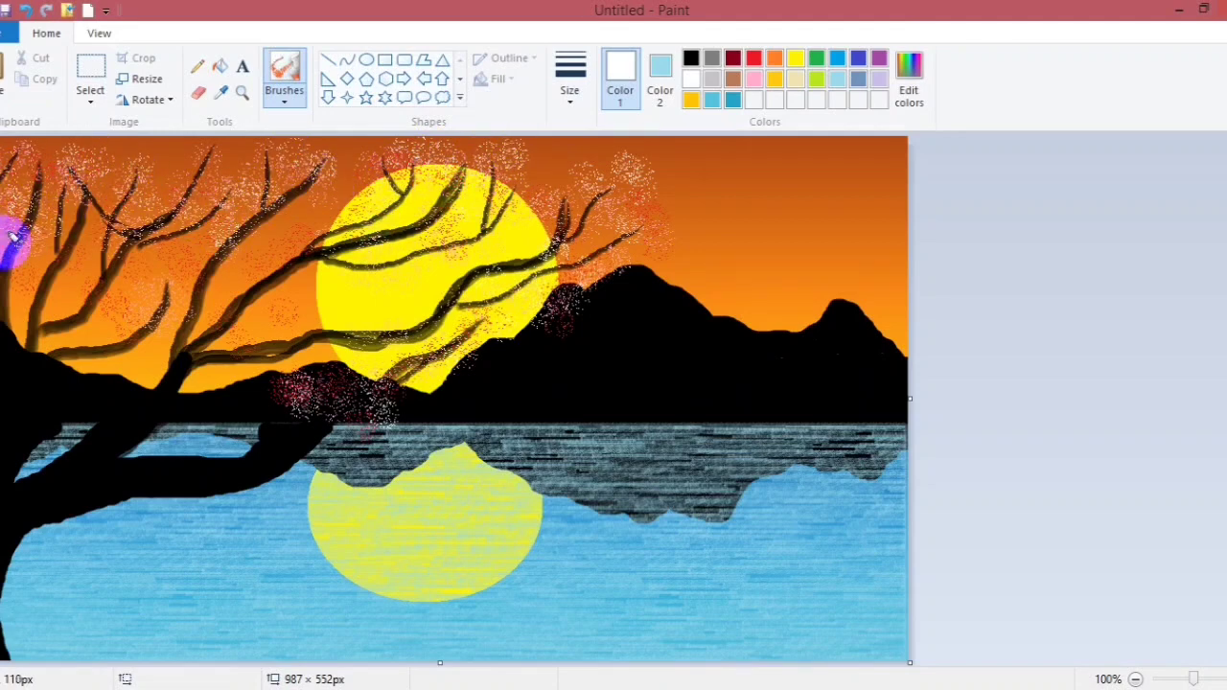
# Spray black speckles among the blossoms around the tree's upper branch tips.
pyautogui.click(633, 179)
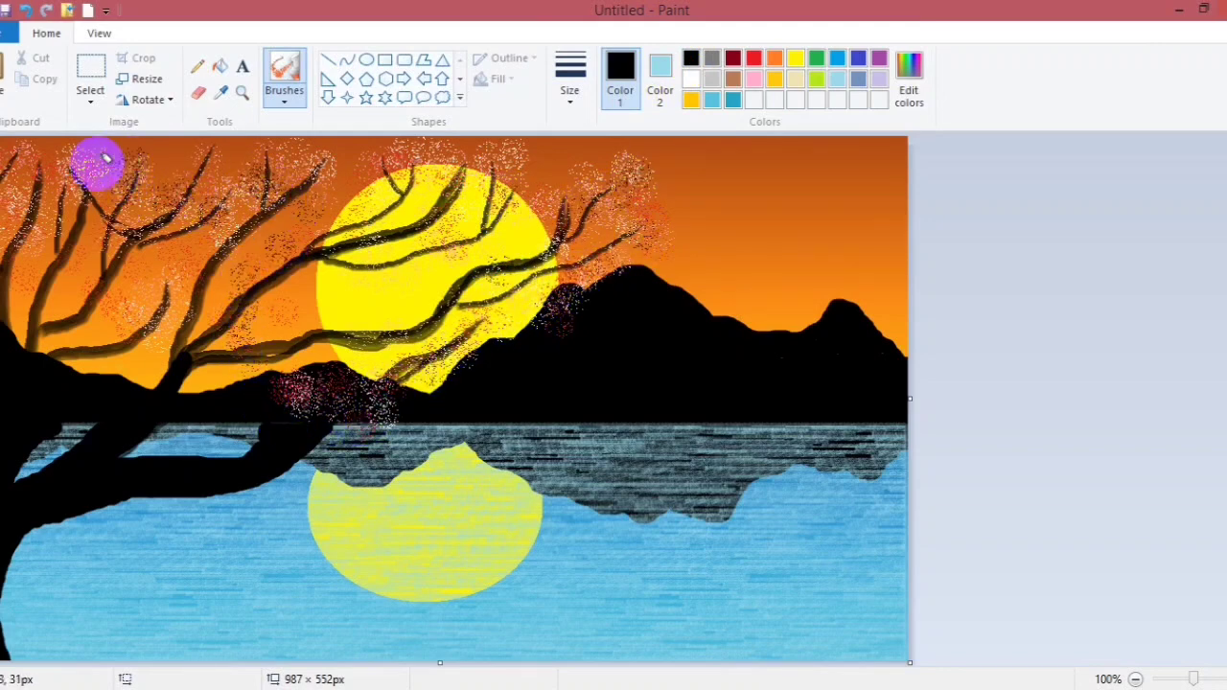
pyautogui.click(28, 160)
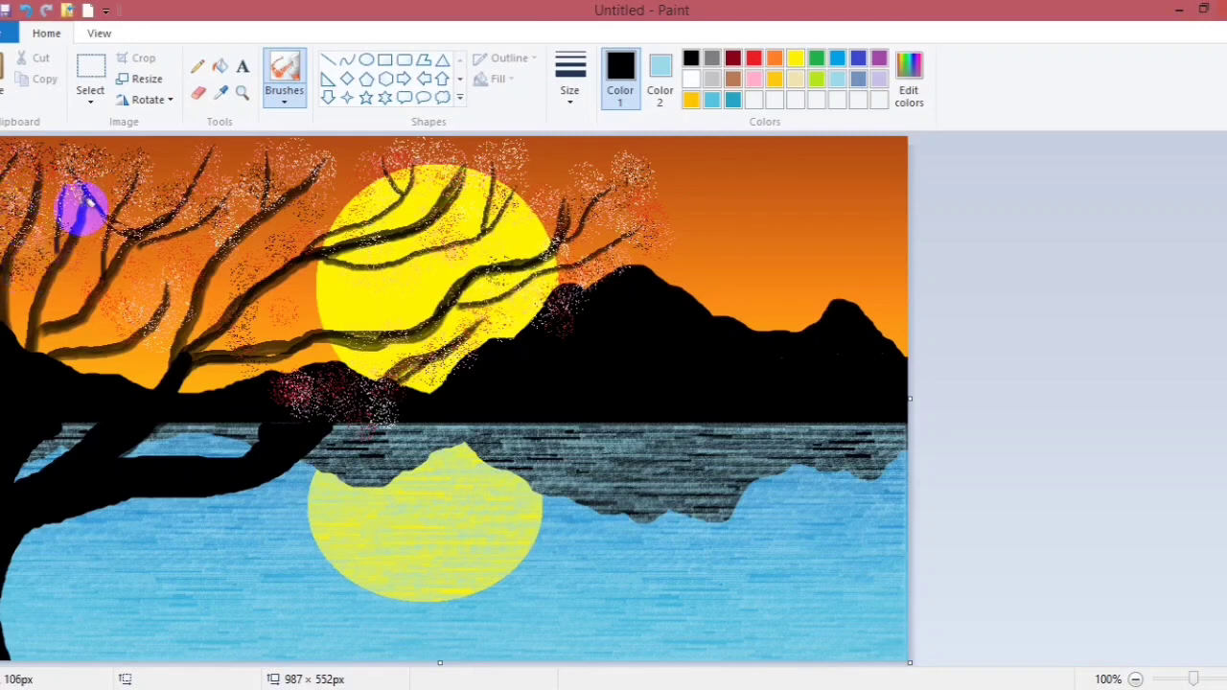
# Spray green speckles among the blossoms on the branches crossing the sun.
pyautogui.click(816, 58)
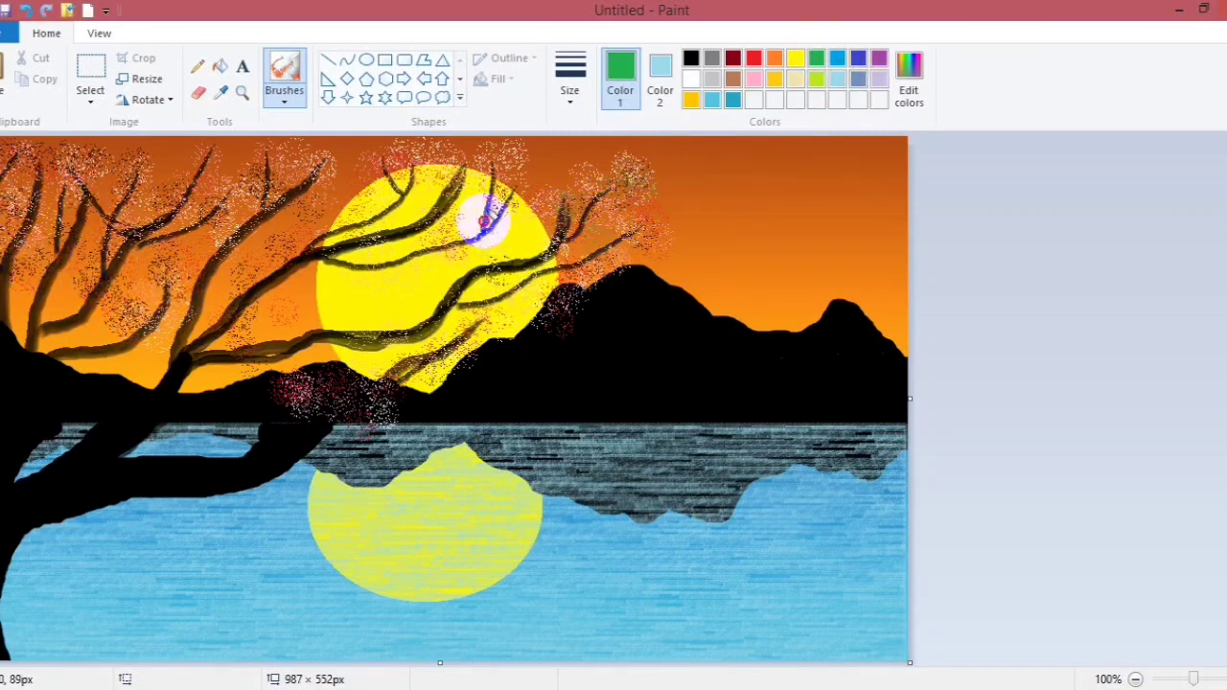